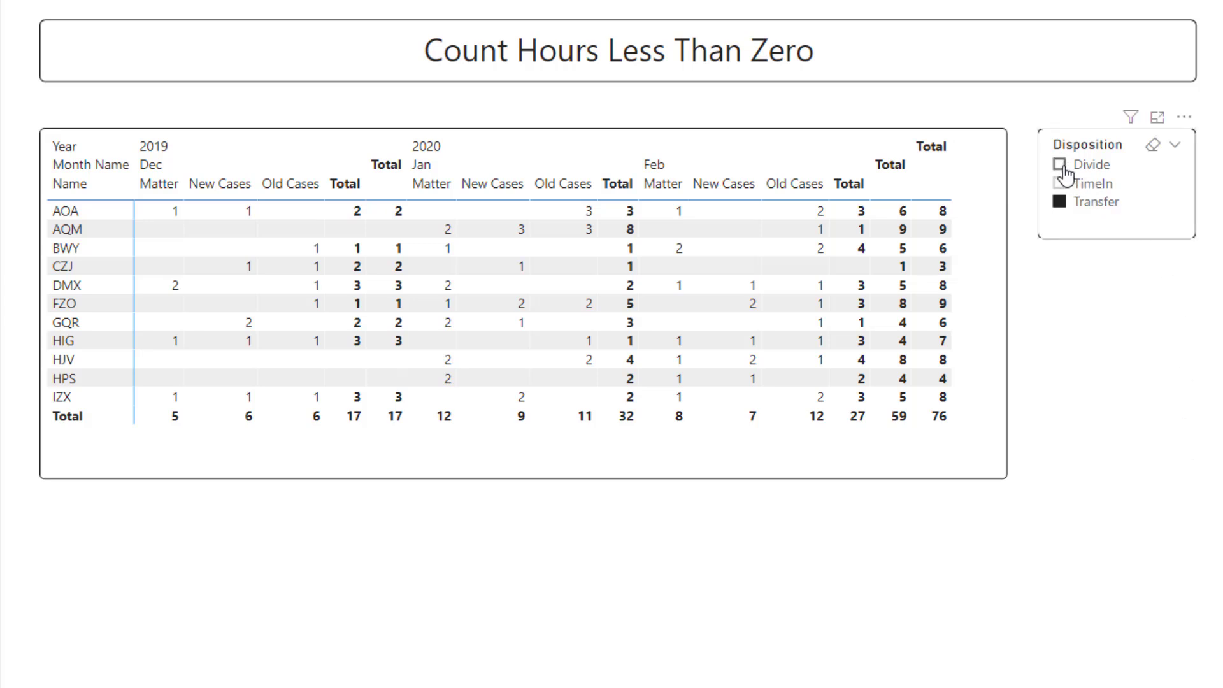
- Switch the Disposition slicer from Transfer to Divide, then TimeIn, so the Count Hours Less Than Zero matrix recalculates
{"action": "left_click", "coordinate": [1059, 164]}
{"action": "left_click", "coordinate": [1059, 185]}
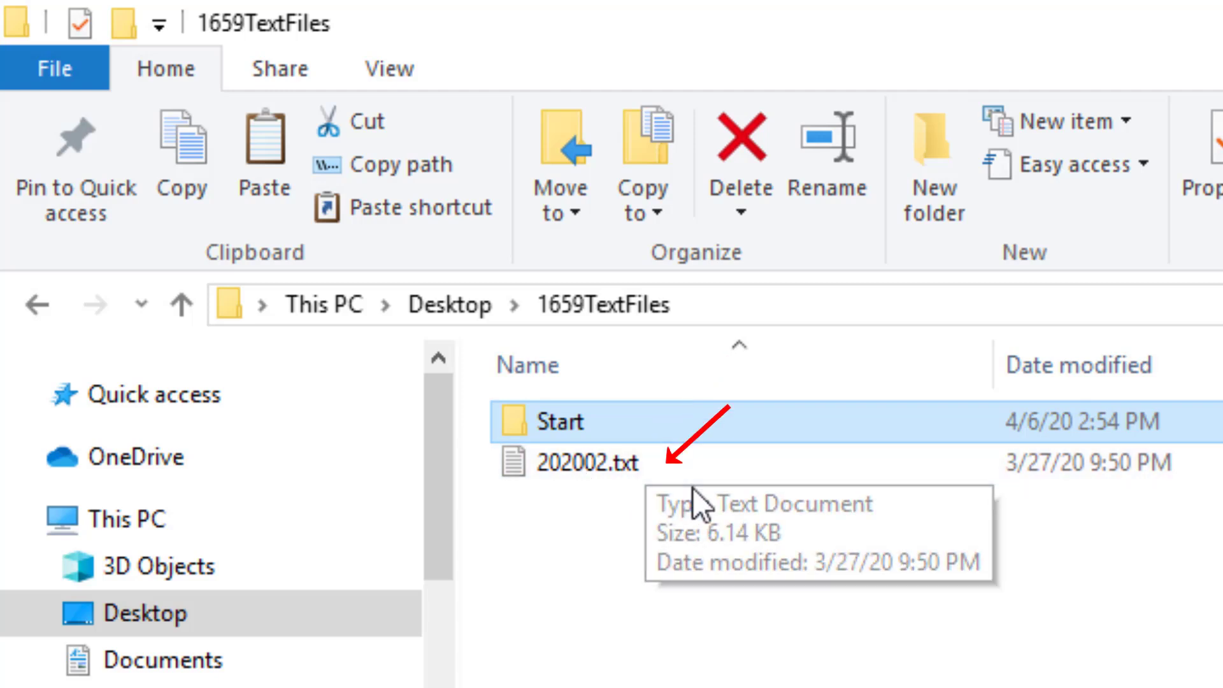
- Open the Start folder in 1659TextFiles to show 201912.txt and 202001.txt
{"action": "double_click", "coordinate": [565, 429]}
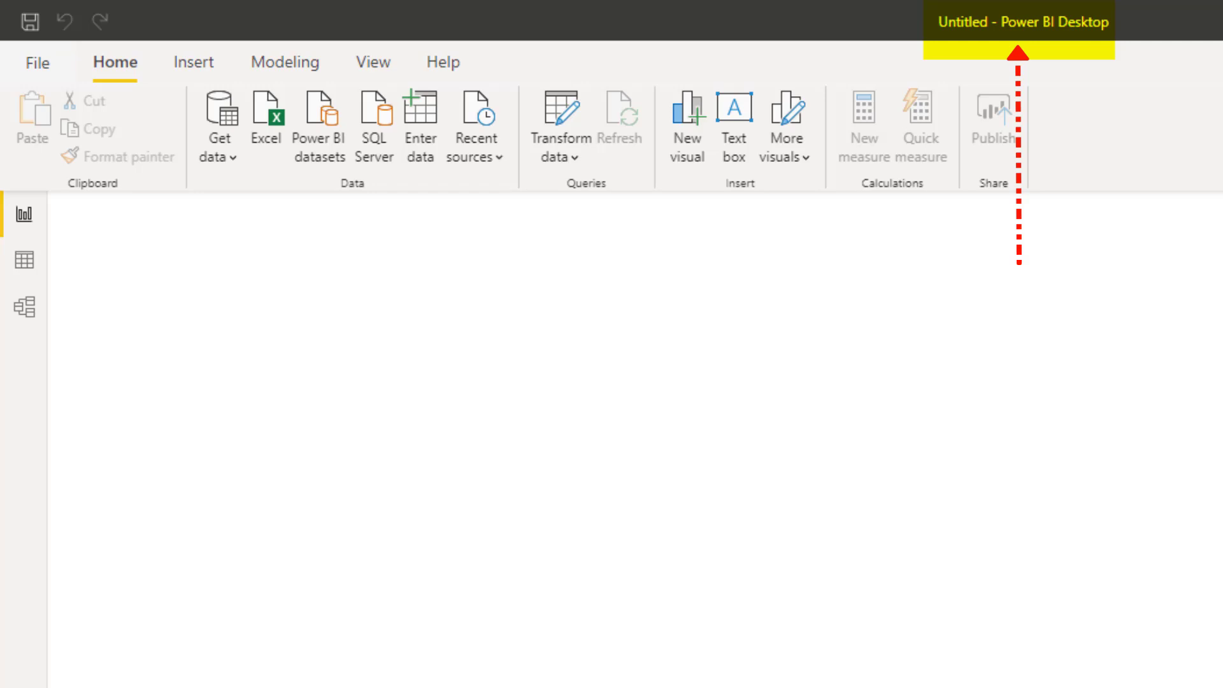
- Save the new report as CrossTabReportEMT1659
{"action": "key", "text": "F12"}
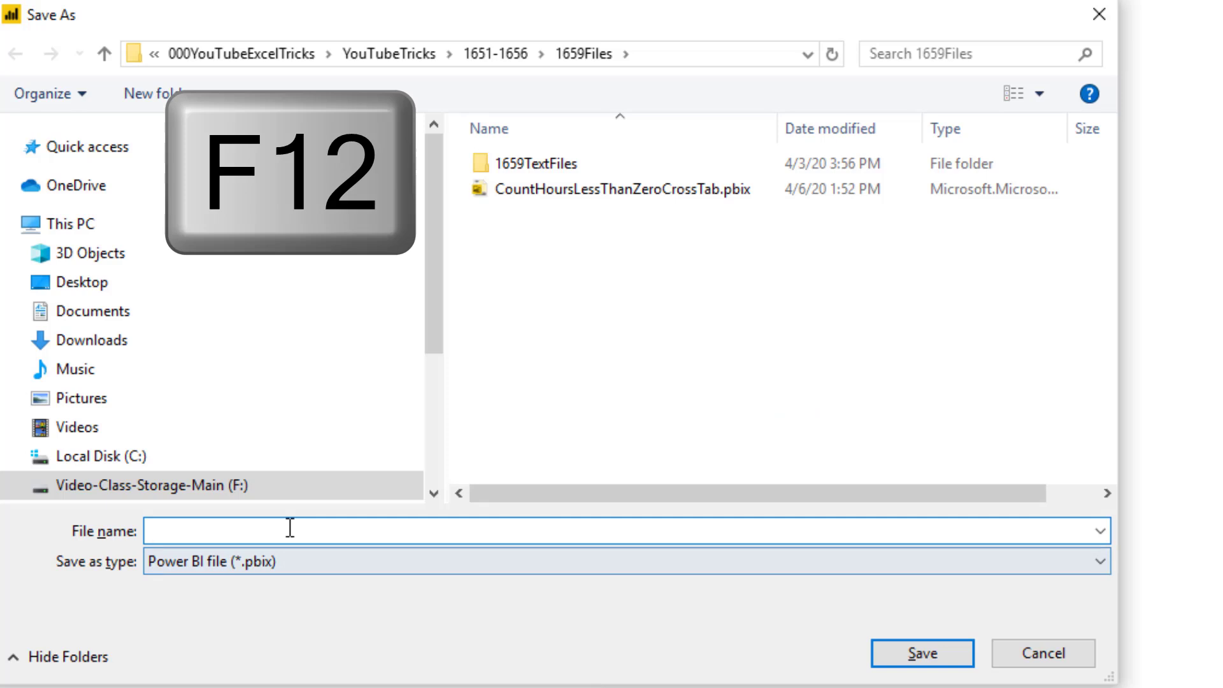
{"action": "type", "text": "CrossTabReportEMT1659"}
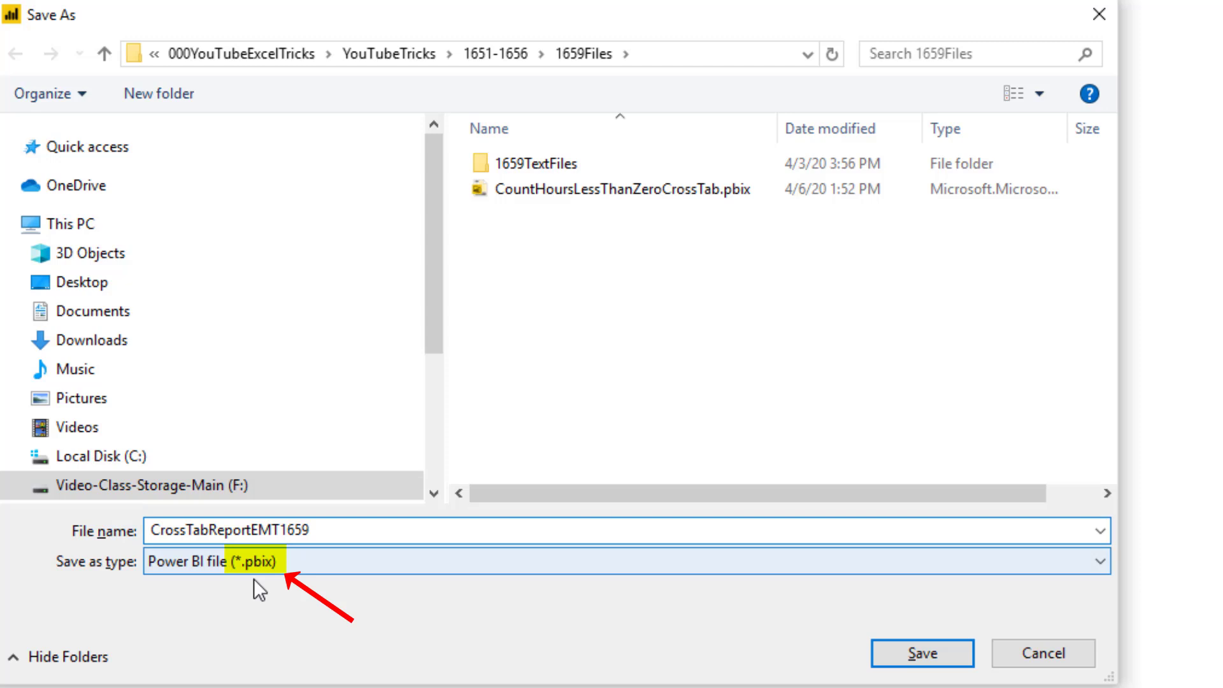
{"action": "left_click", "coordinate": [922, 653]}
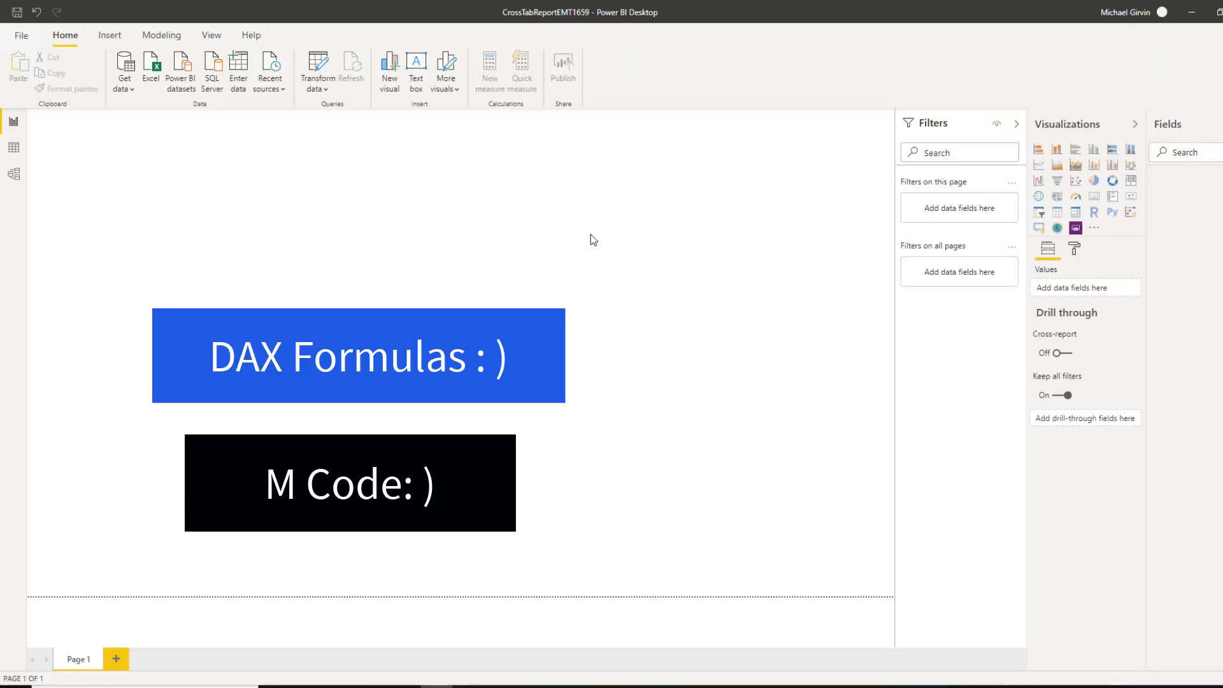
- Rename the Page 1 tab to CrossTab
{"action": "double_click", "coordinate": [81, 660]}
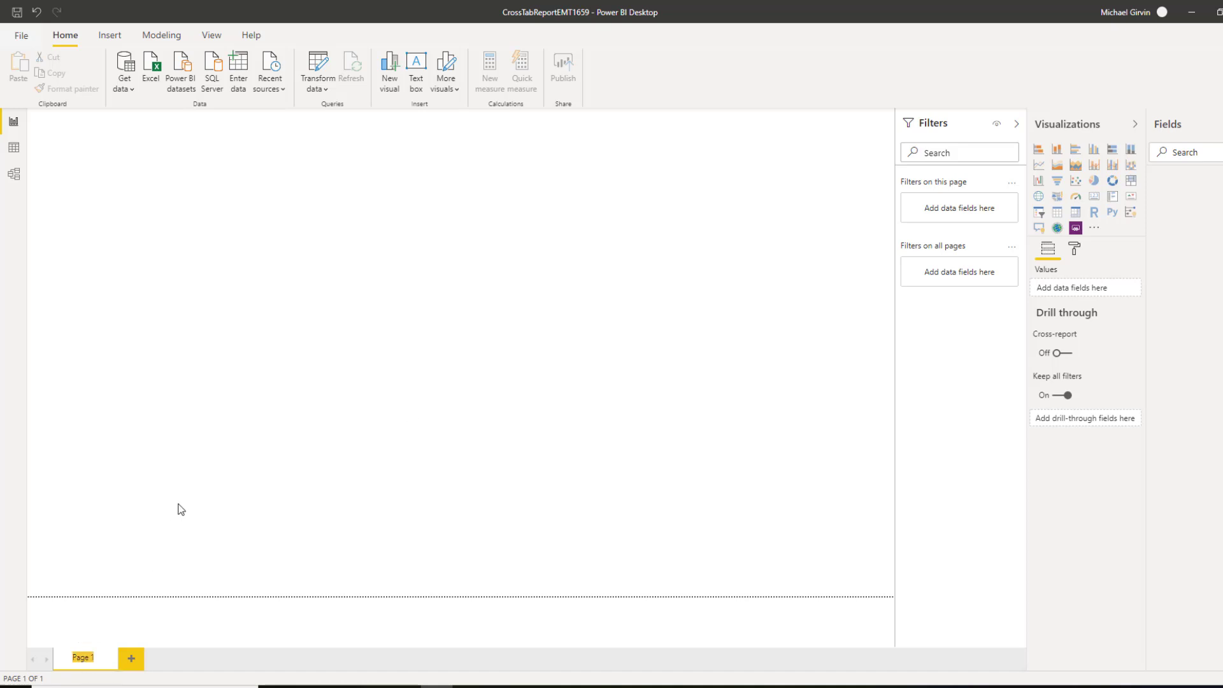
{"action": "type", "text": "CrossTab"}
{"action": "key", "text": "Return"}
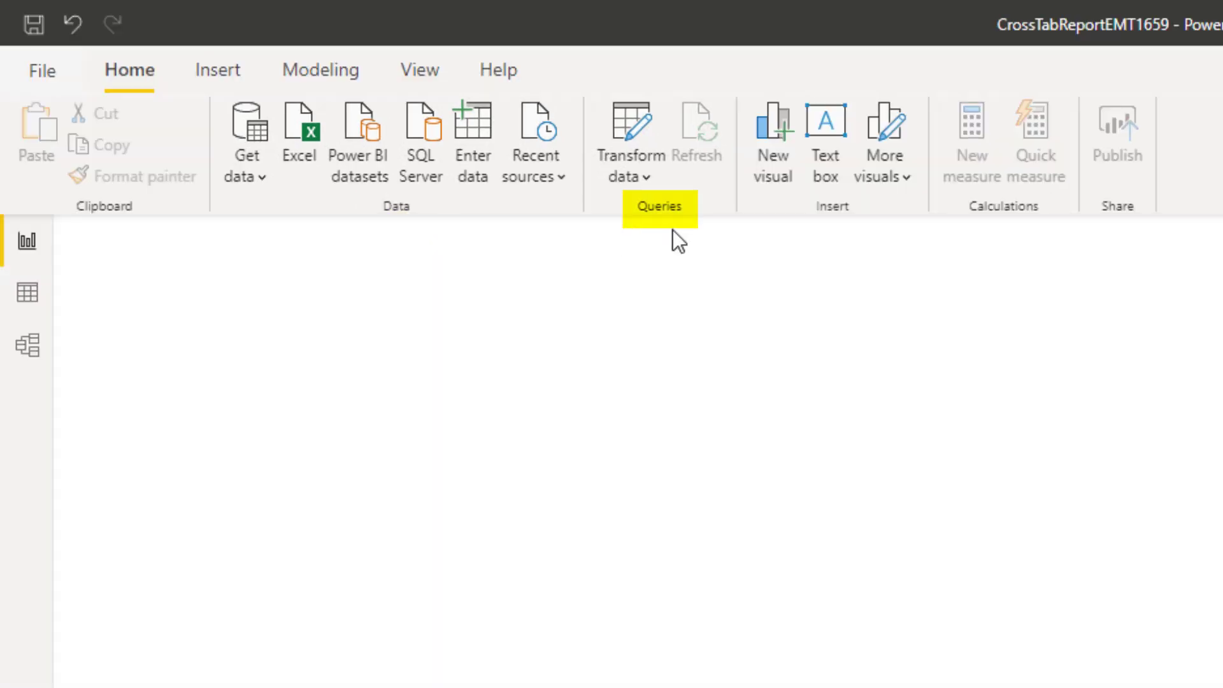
- Connect to the 1659TextFiles\Start folder as a Folder source and choose Combine & Transform Data
{"action": "left_click", "coordinate": [261, 177]}
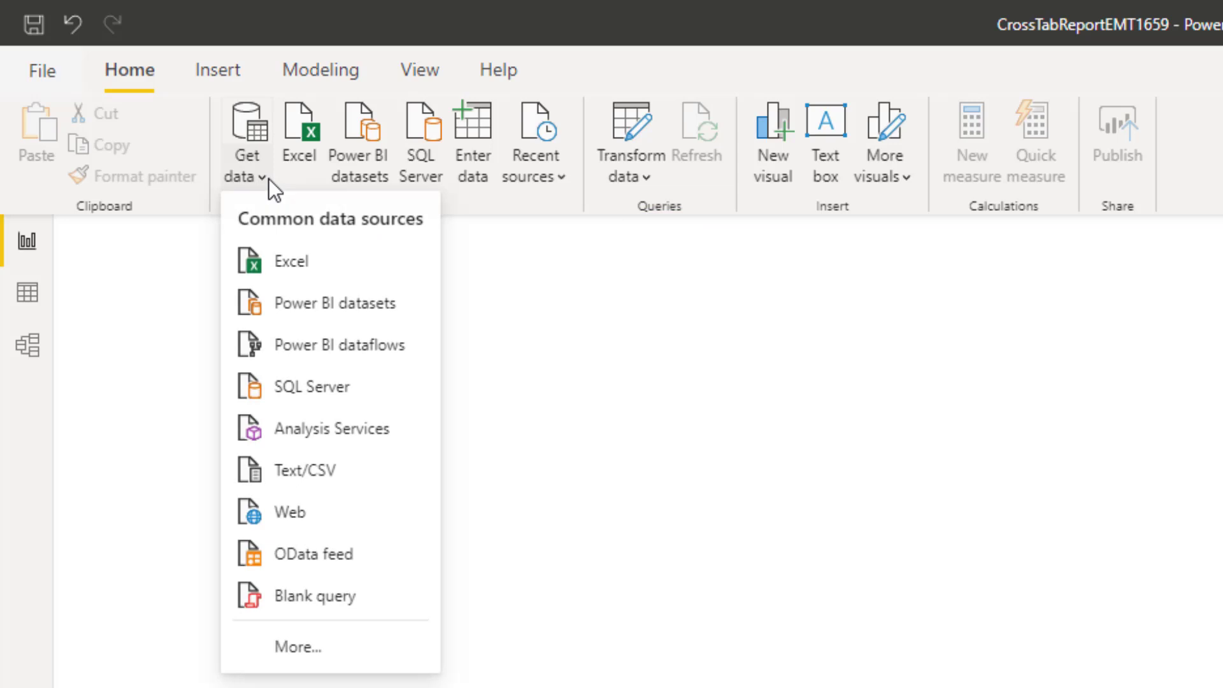
{"action": "left_click", "coordinate": [321, 646]}
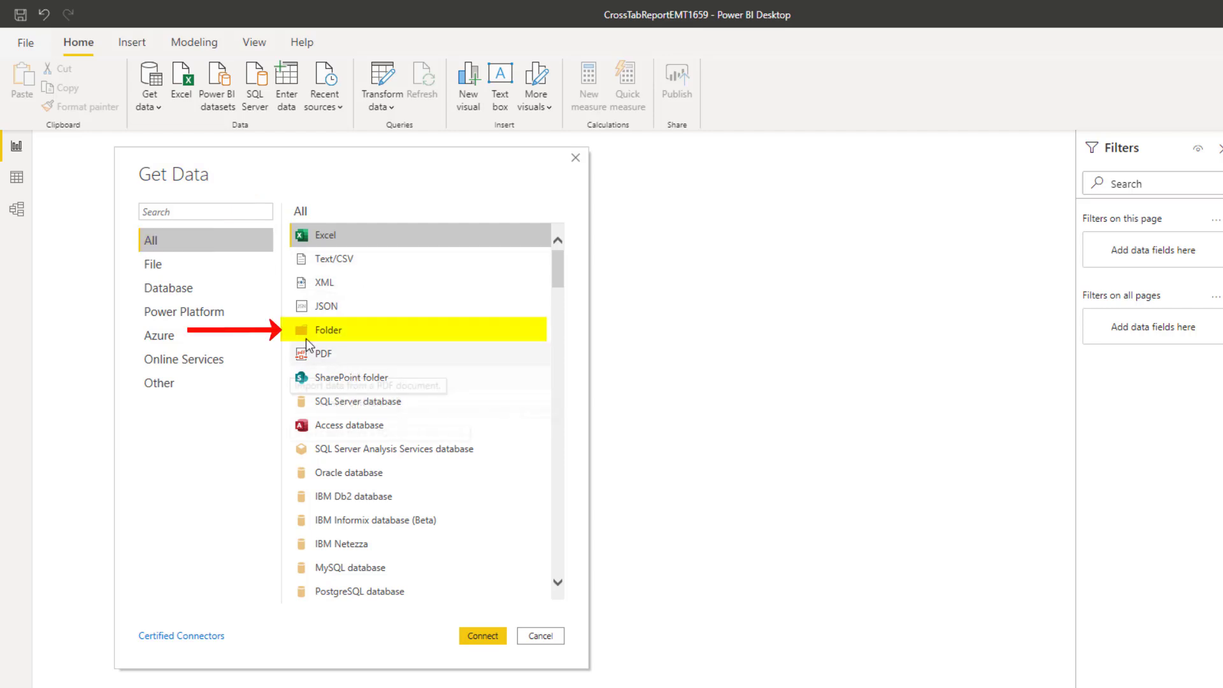
{"action": "double_click", "coordinate": [335, 330]}
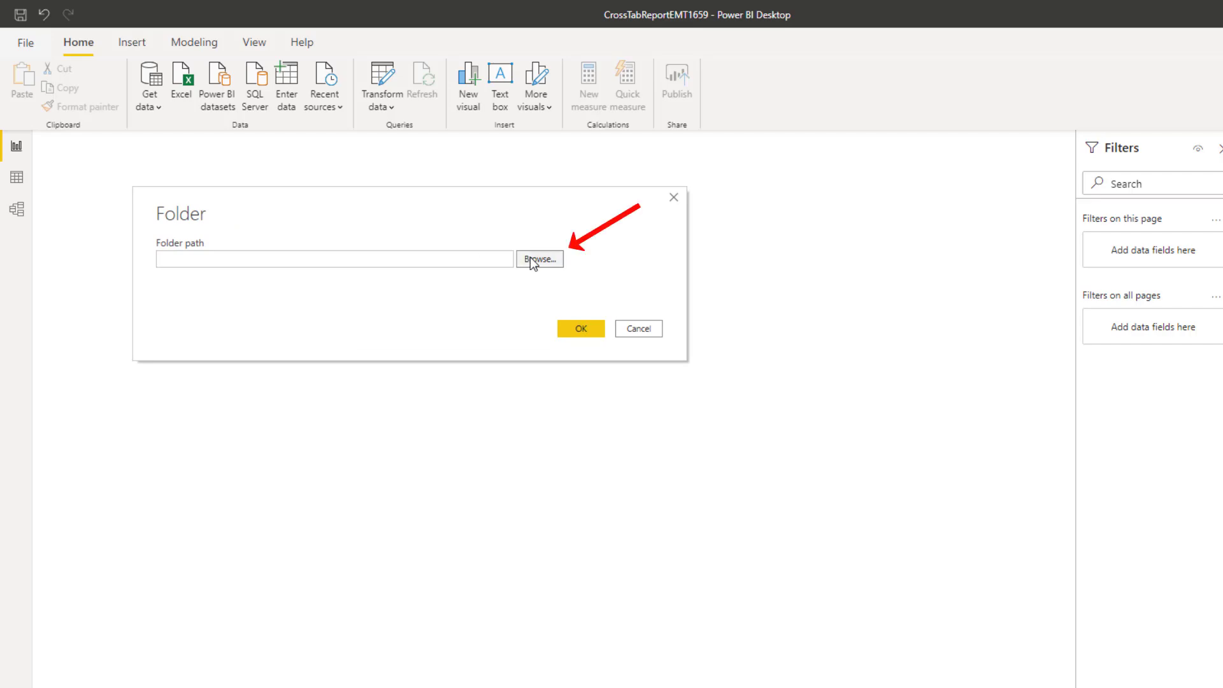
{"action": "left_click", "coordinate": [530, 258]}
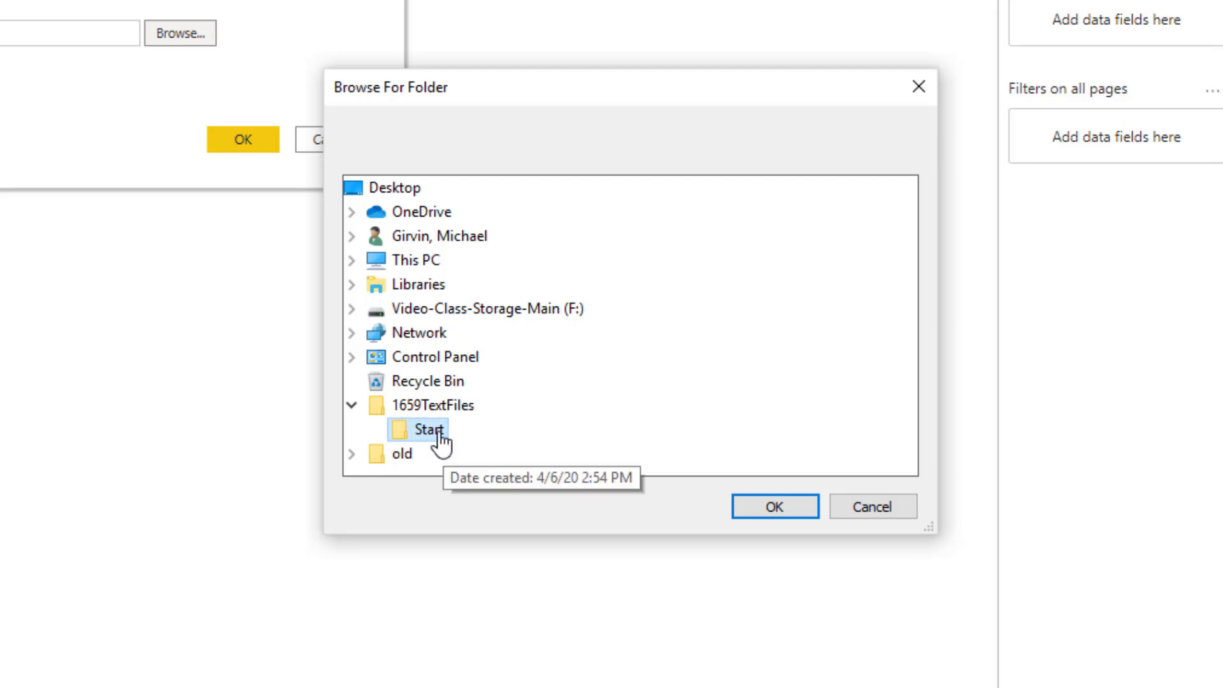
{"action": "left_click", "coordinate": [782, 508]}
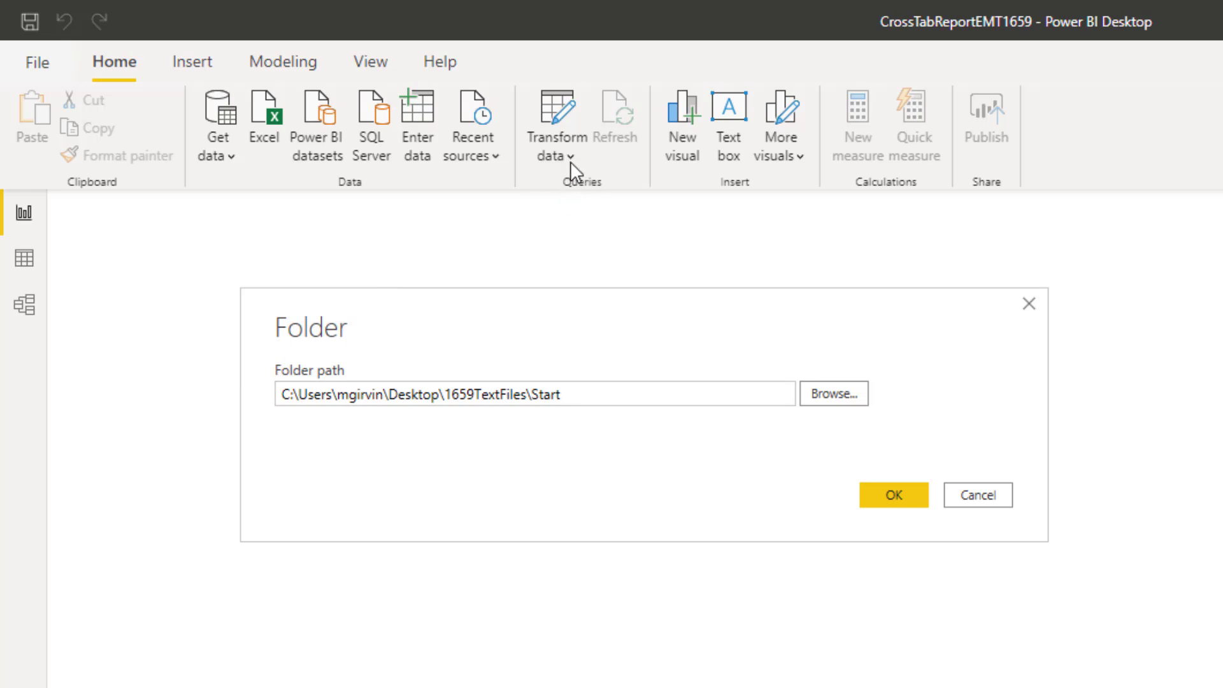
{"action": "left_click", "coordinate": [908, 496]}
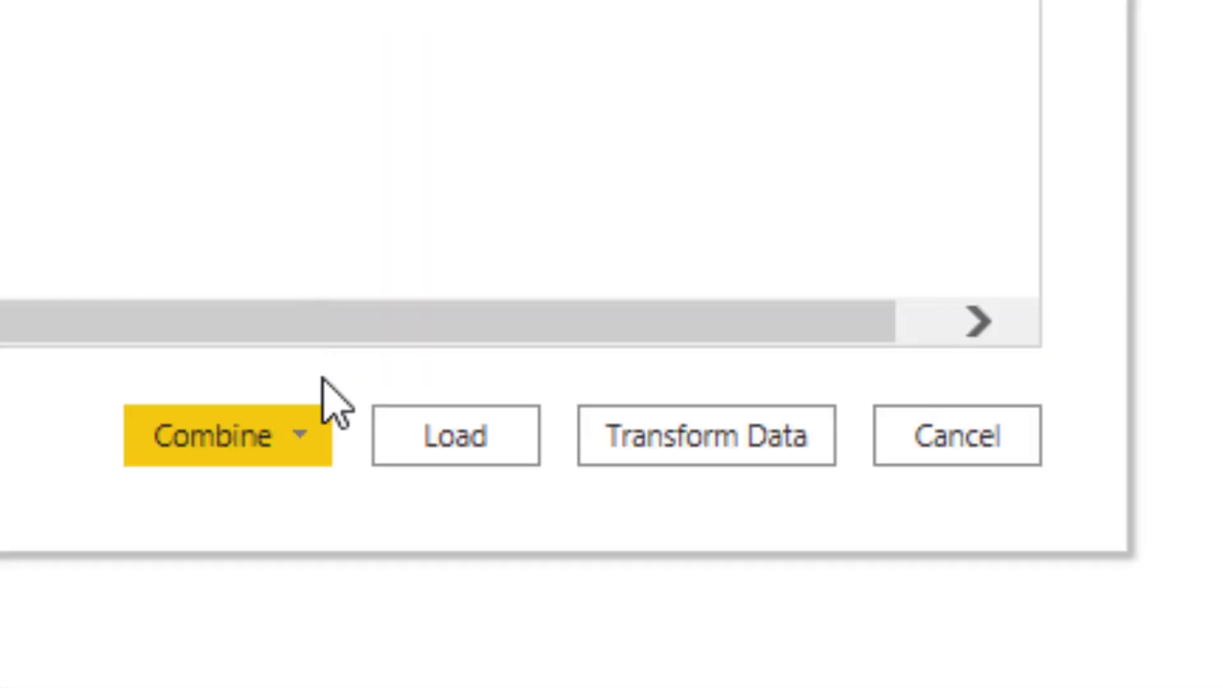
{"action": "left_click", "coordinate": [304, 438]}
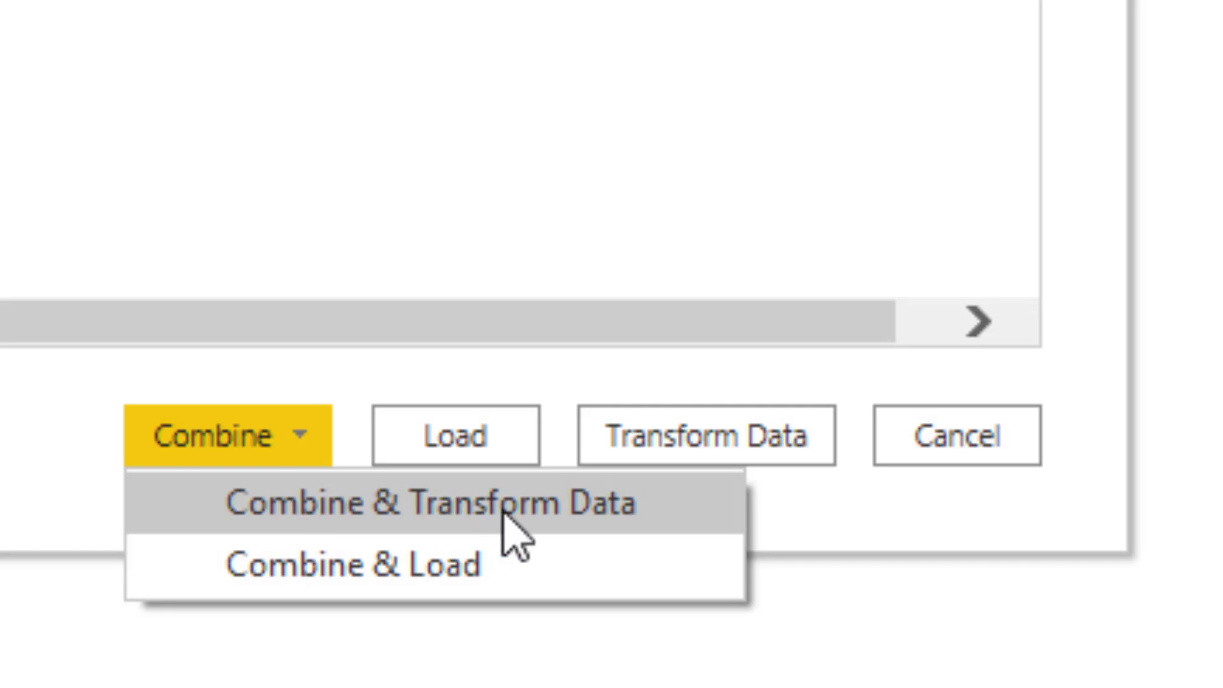
{"action": "left_click", "coordinate": [417, 503]}
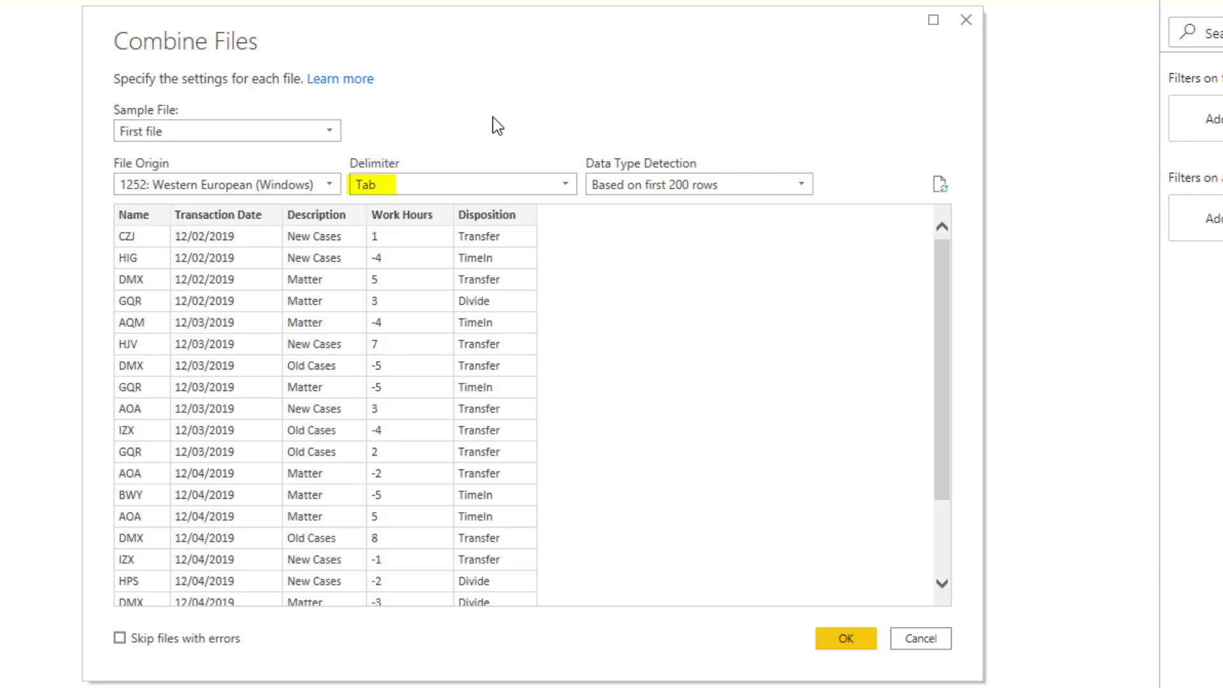
- Accept the Combine Files settings, rename the query AllTextFilesOneTable, and remove the Source.Name column
{"action": "left_click", "coordinate": [846, 638]}
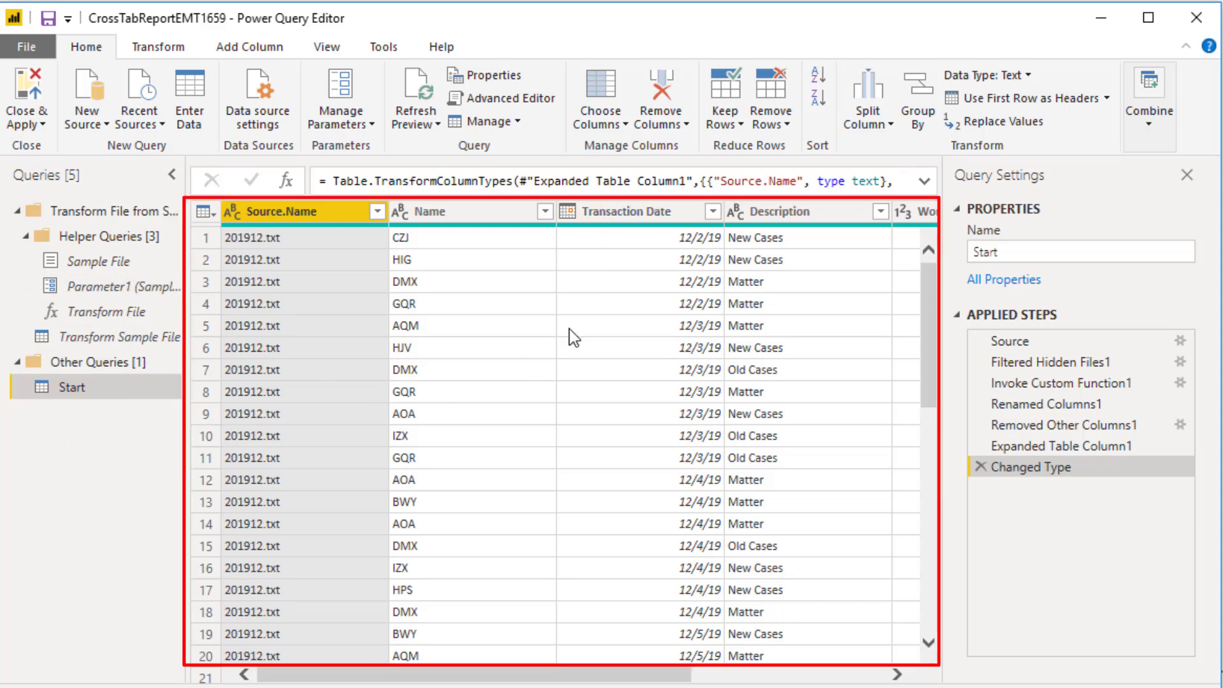
{"action": "left_click", "coordinate": [1025, 253]}
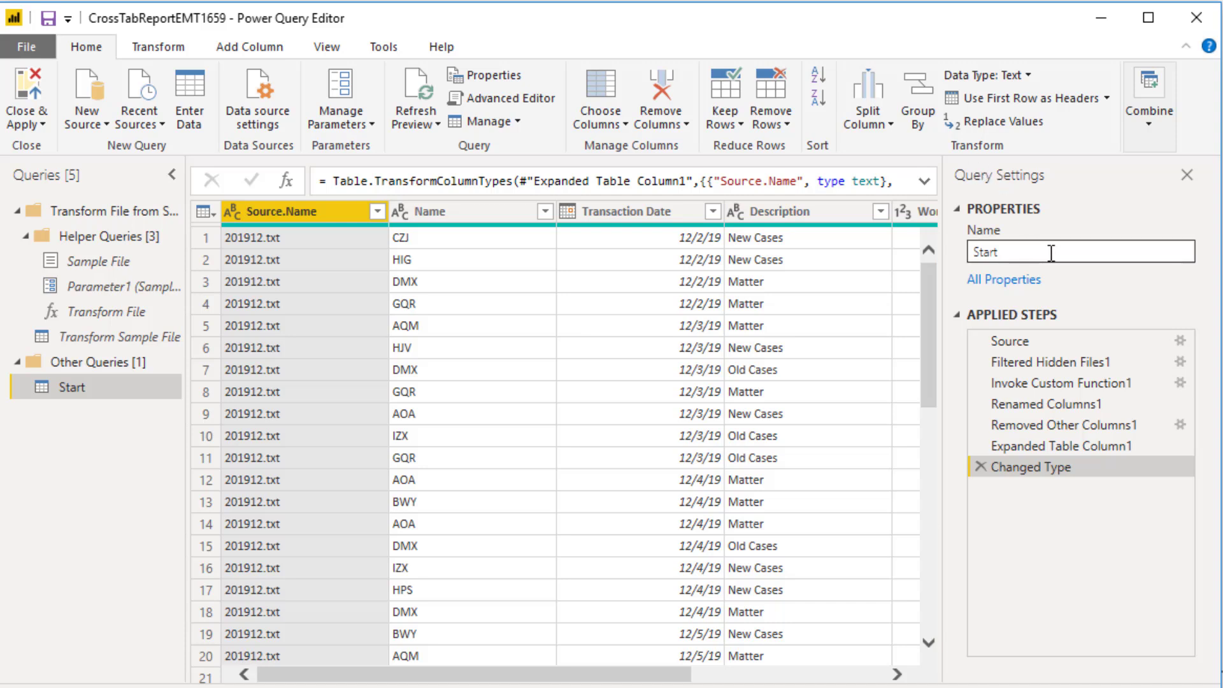
{"action": "left_click_drag", "start_coordinate": [1025, 253], "coordinate": [961, 261]}
{"action": "type", "text": "AllTextFilesOneTable"}
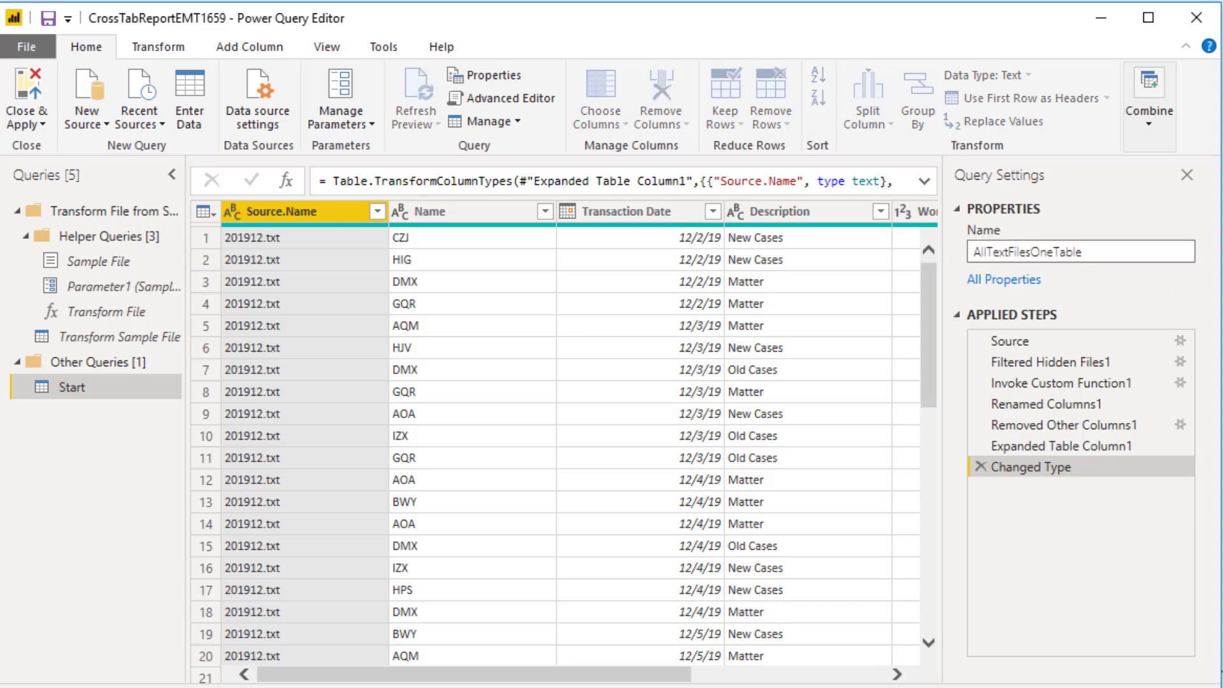
{"action": "key", "text": "Return"}
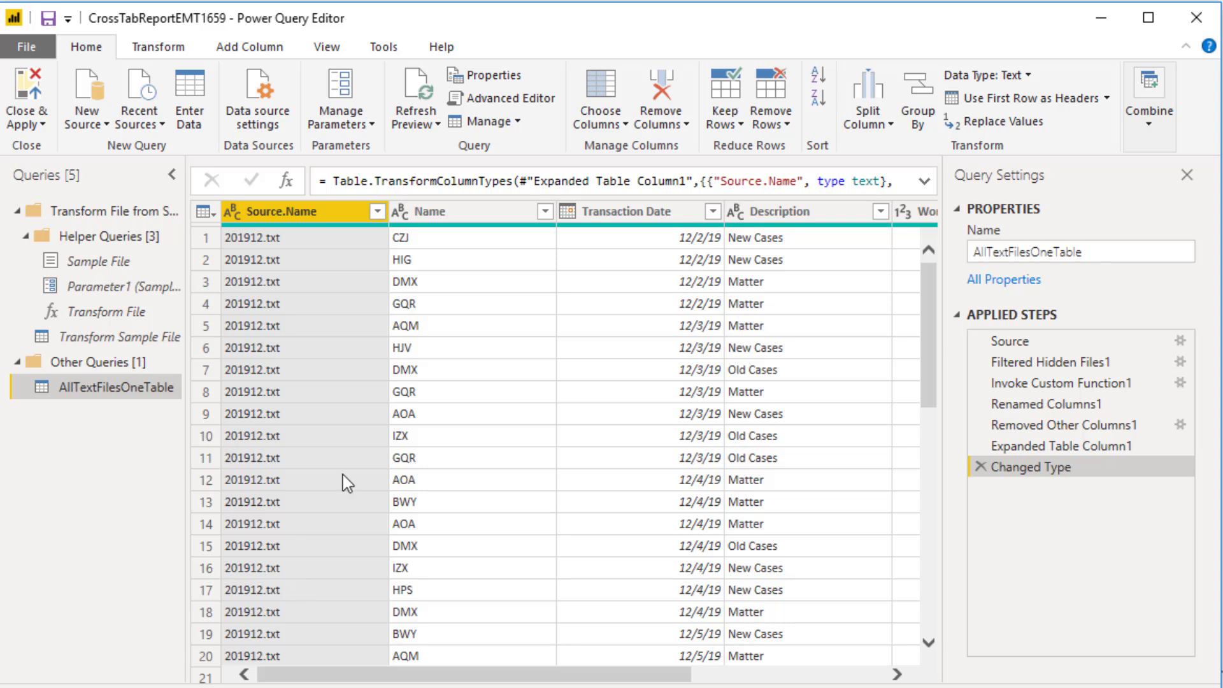
{"action": "right_click", "coordinate": [322, 210]}
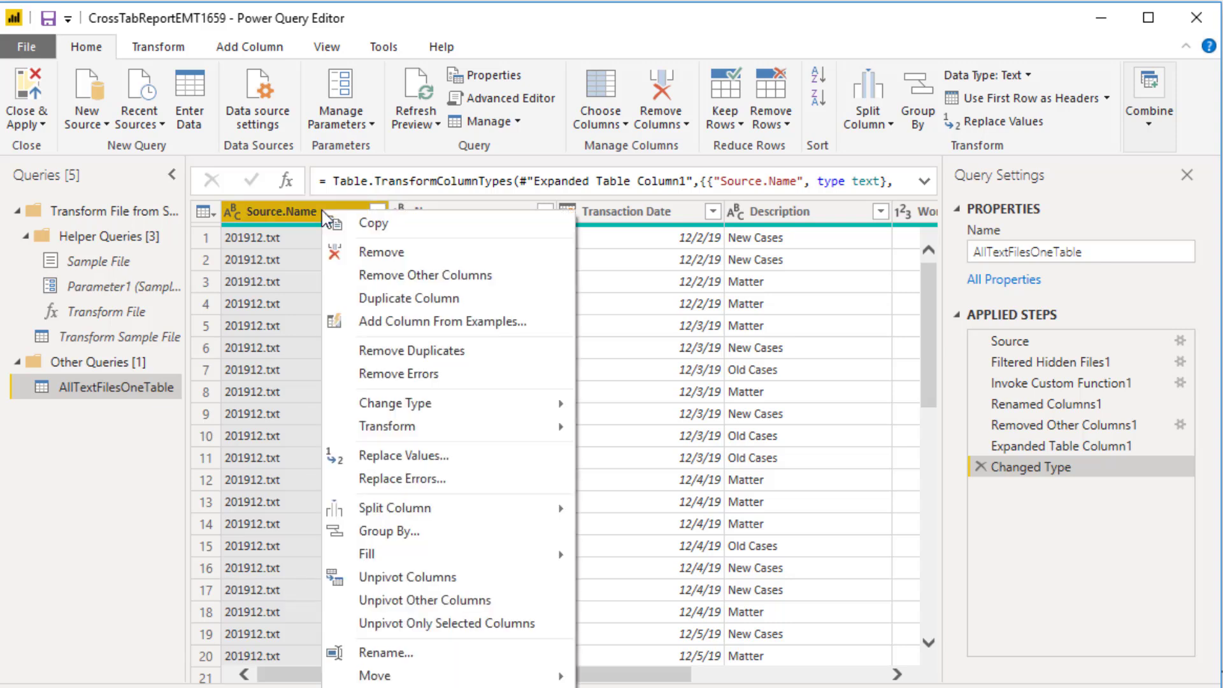
{"action": "left_click", "coordinate": [364, 261]}
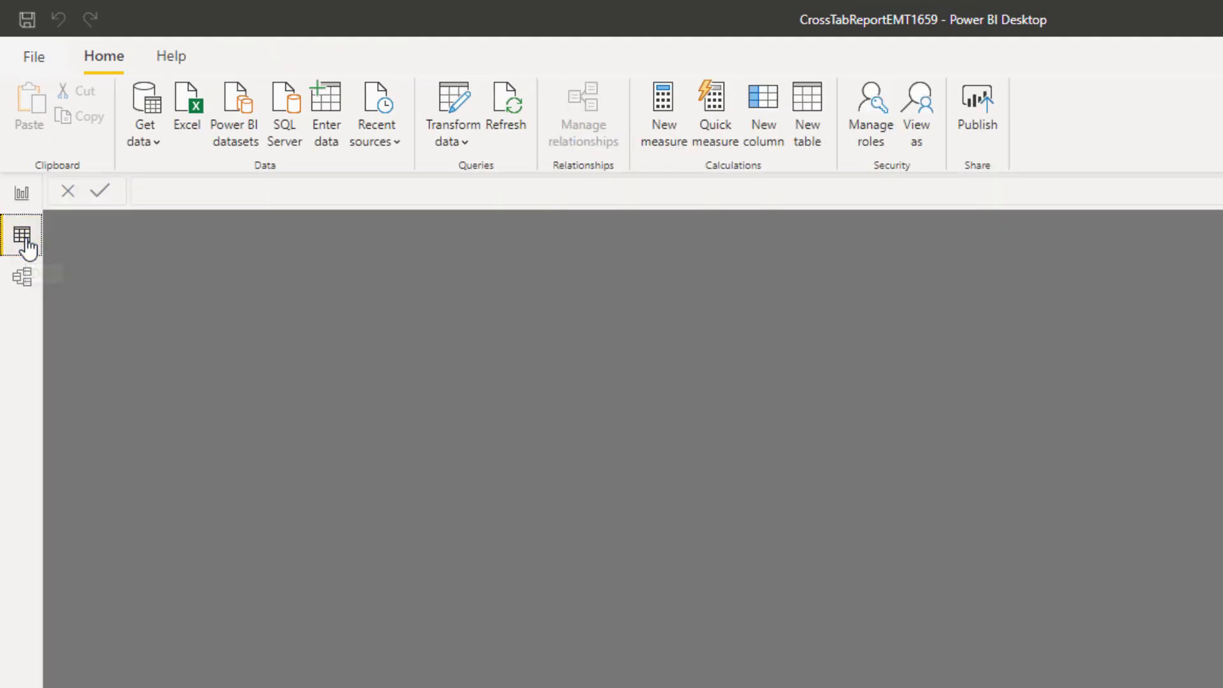
- Add a Matrix visual to the CrossTab page, position and widen it, and widen the Fields pane
{"action": "left_click", "coordinate": [23, 280]}
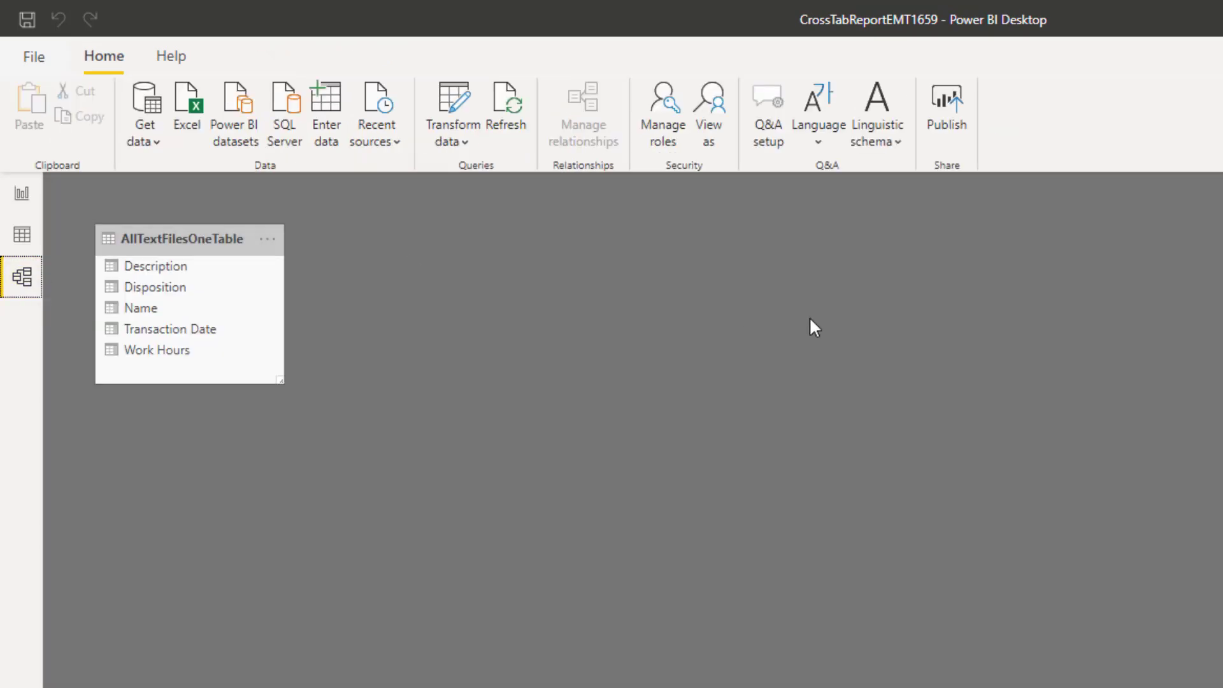
{"action": "left_click", "coordinate": [22, 193]}
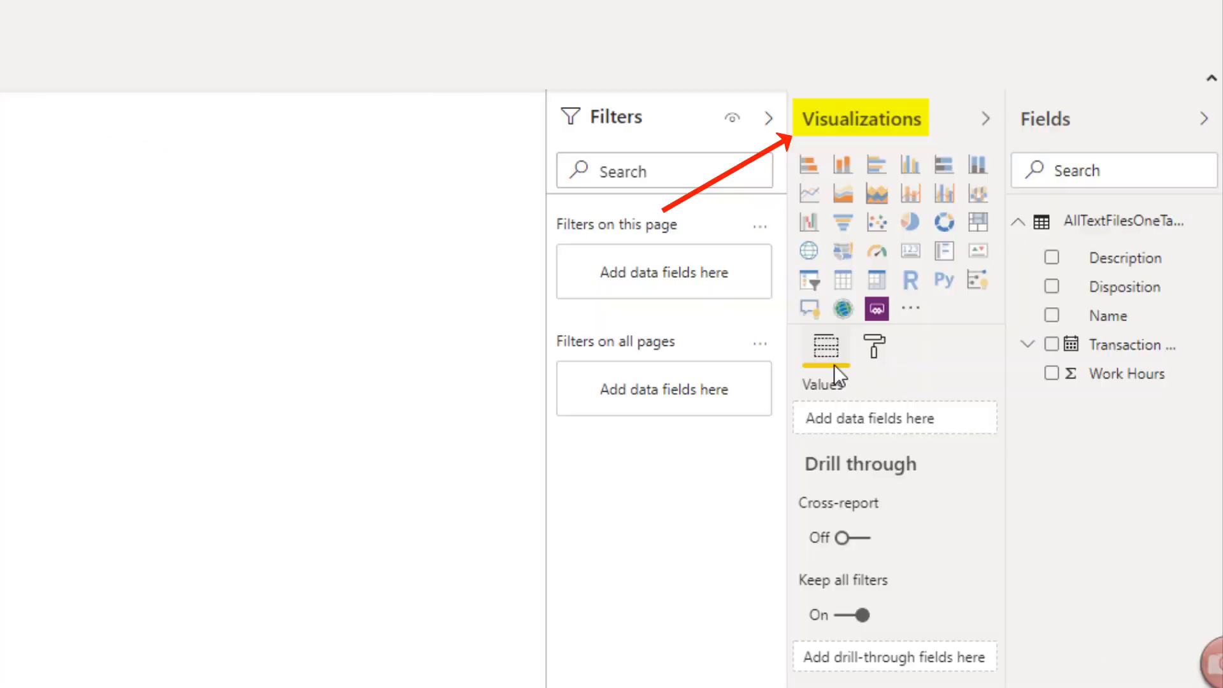
{"action": "left_click", "coordinate": [877, 286]}
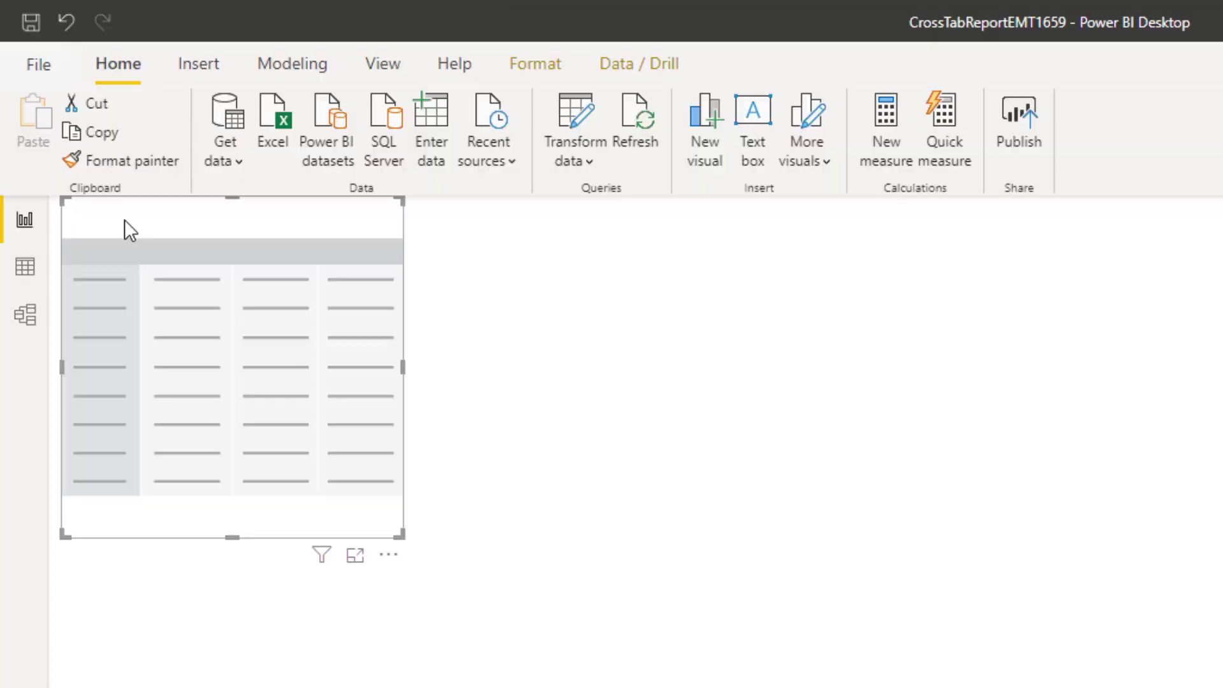
{"action": "left_click_drag", "start_coordinate": [70, 122], "coordinate": [97, 166]}
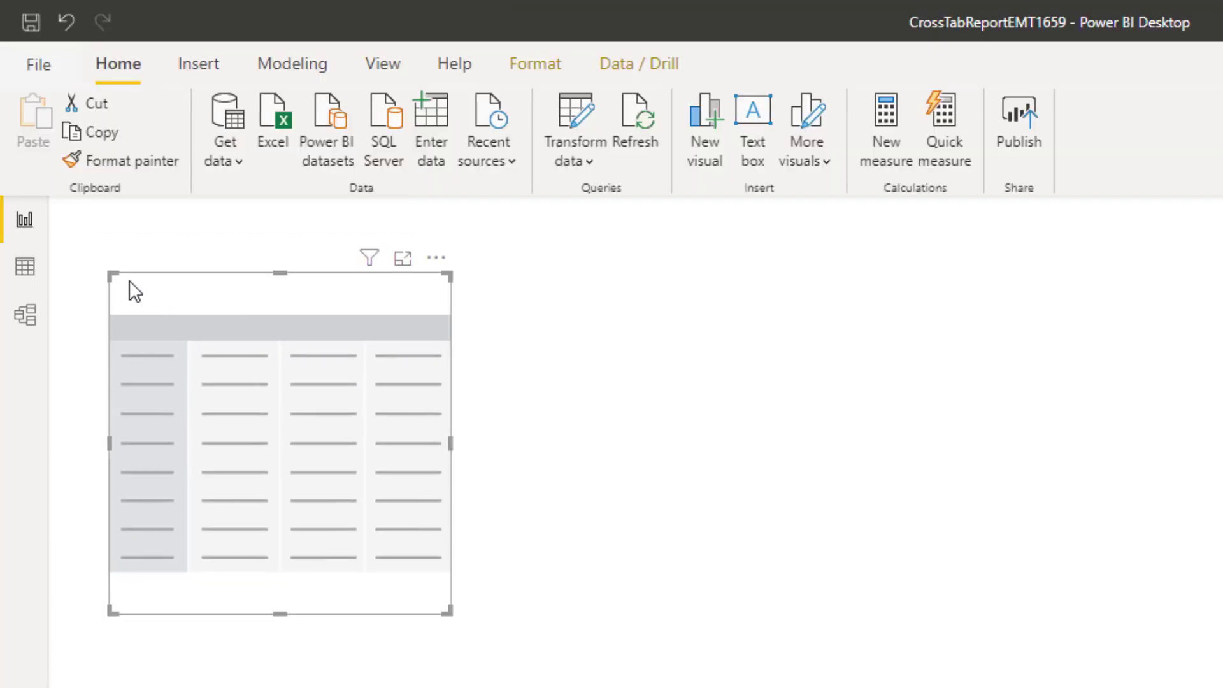
{"action": "left_click_drag", "start_coordinate": [166, 290], "coordinate": [198, 318]}
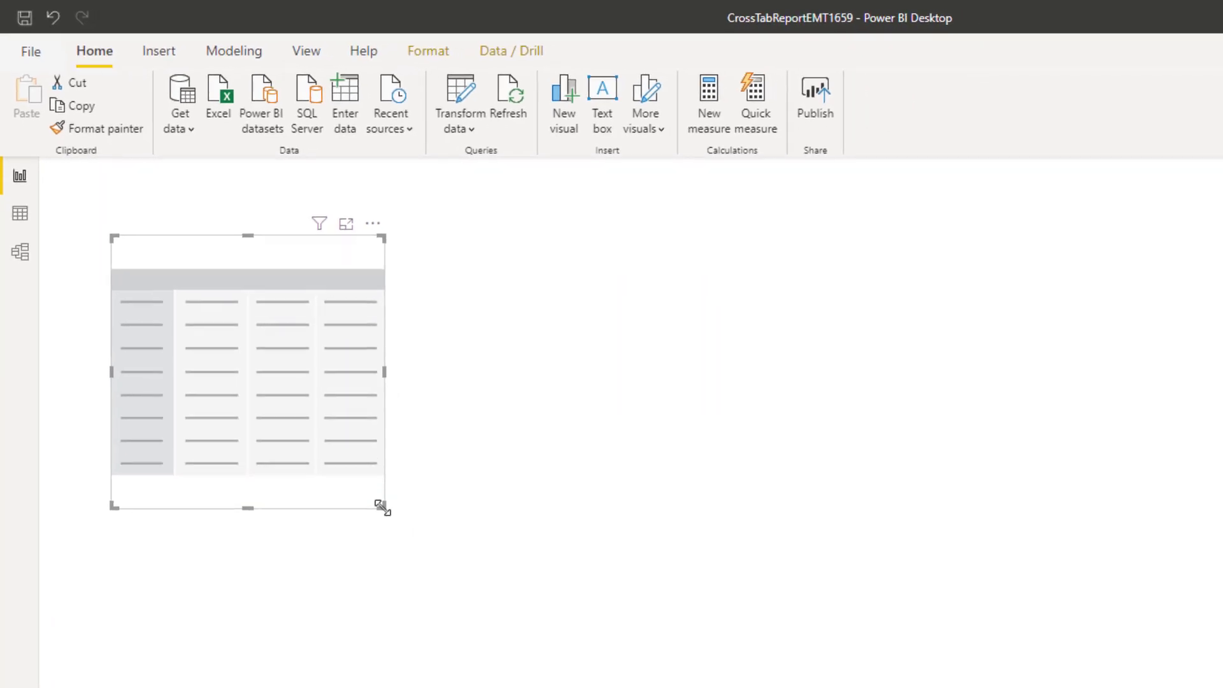
{"action": "left_click_drag", "start_coordinate": [438, 579], "coordinate": [1028, 672]}
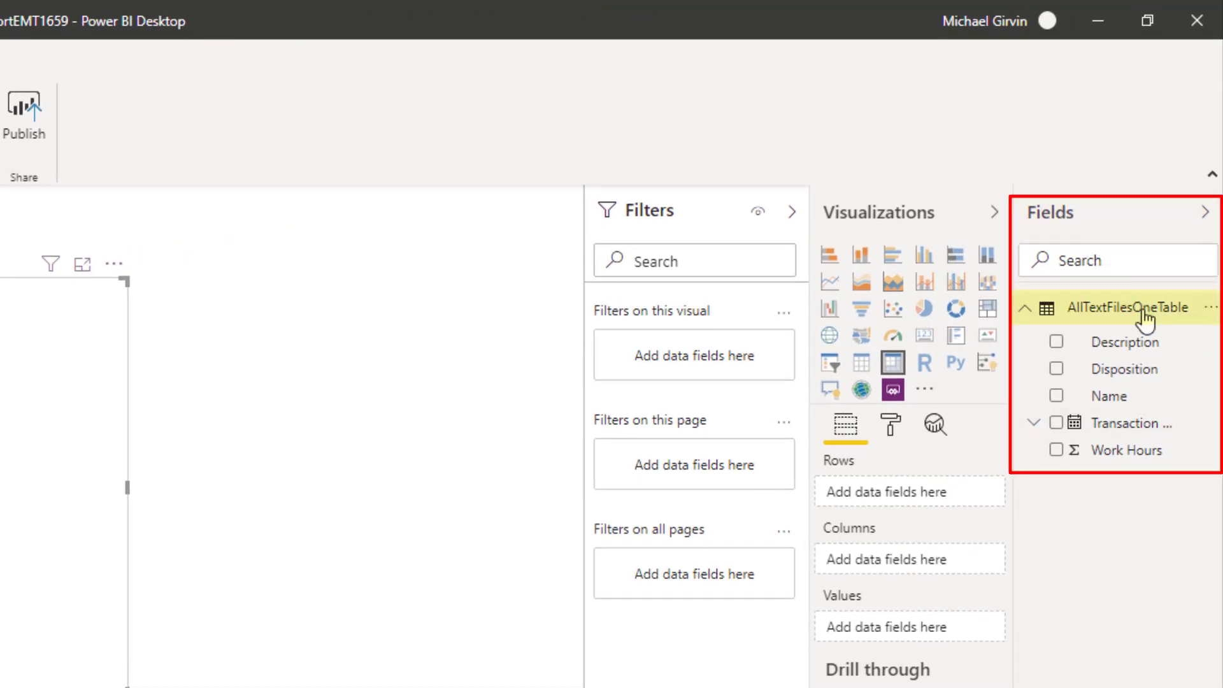
{"action": "left_click_drag", "start_coordinate": [1015, 423], "coordinate": [965, 438]}
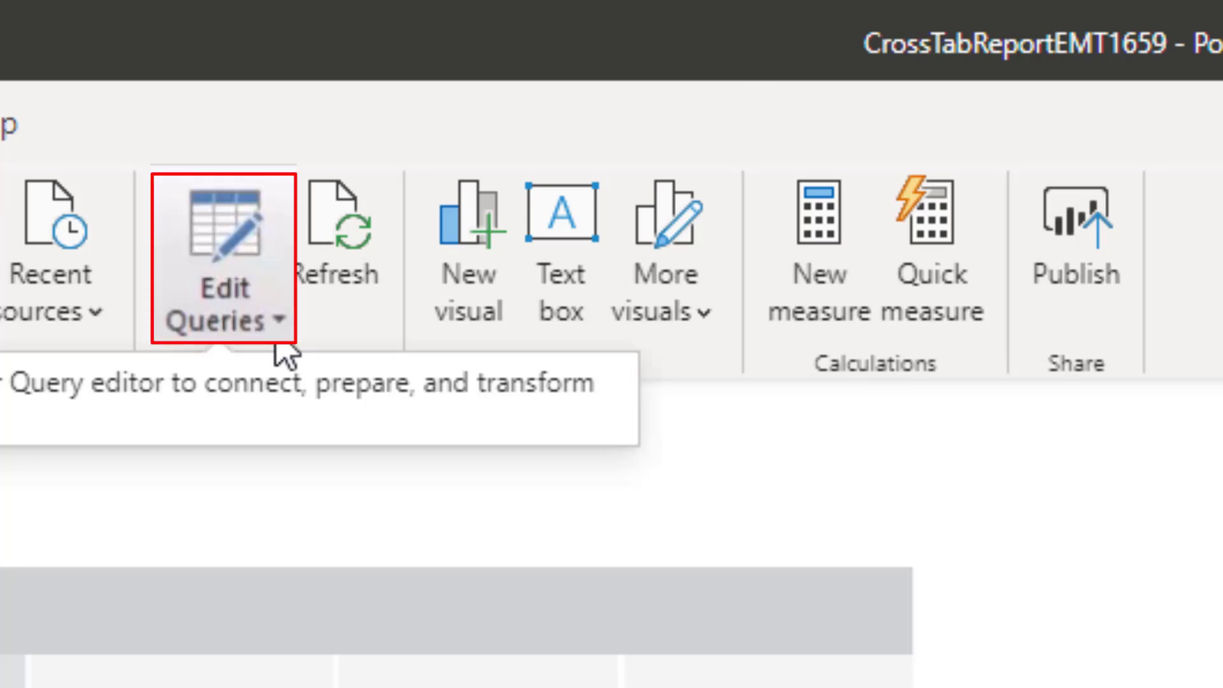
- Open Power Query Editor and add a new blank query named dDate
{"action": "left_click", "coordinate": [258, 322]}
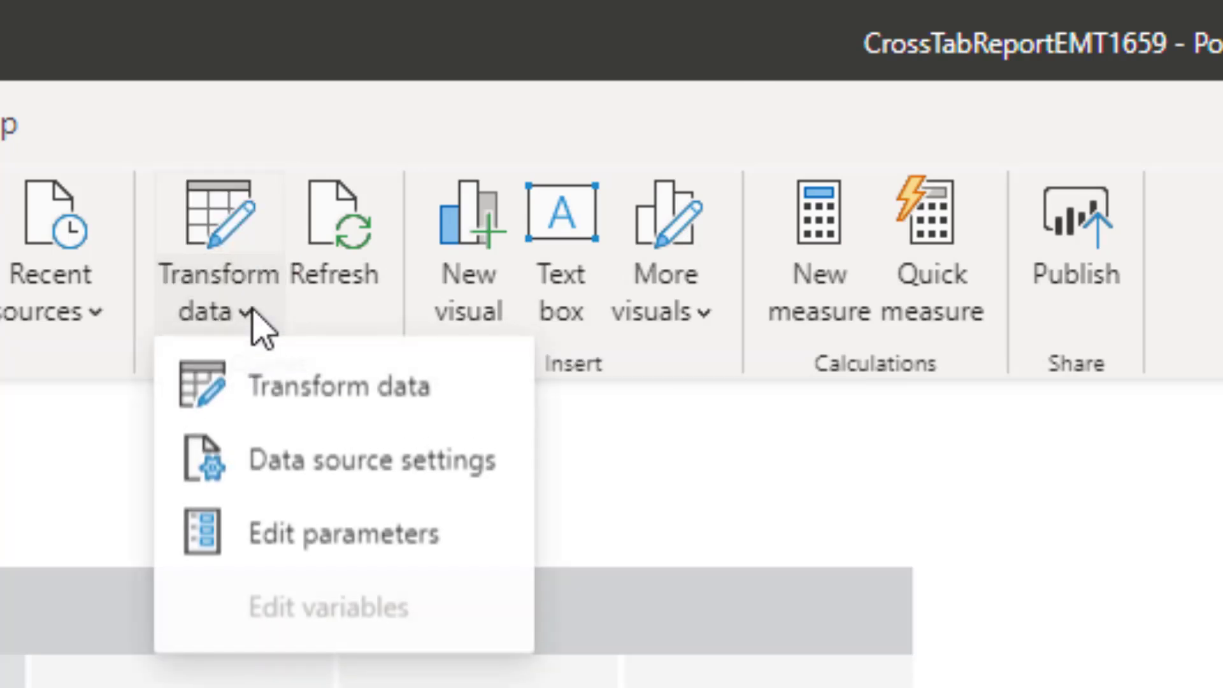
{"action": "left_click", "coordinate": [305, 390]}
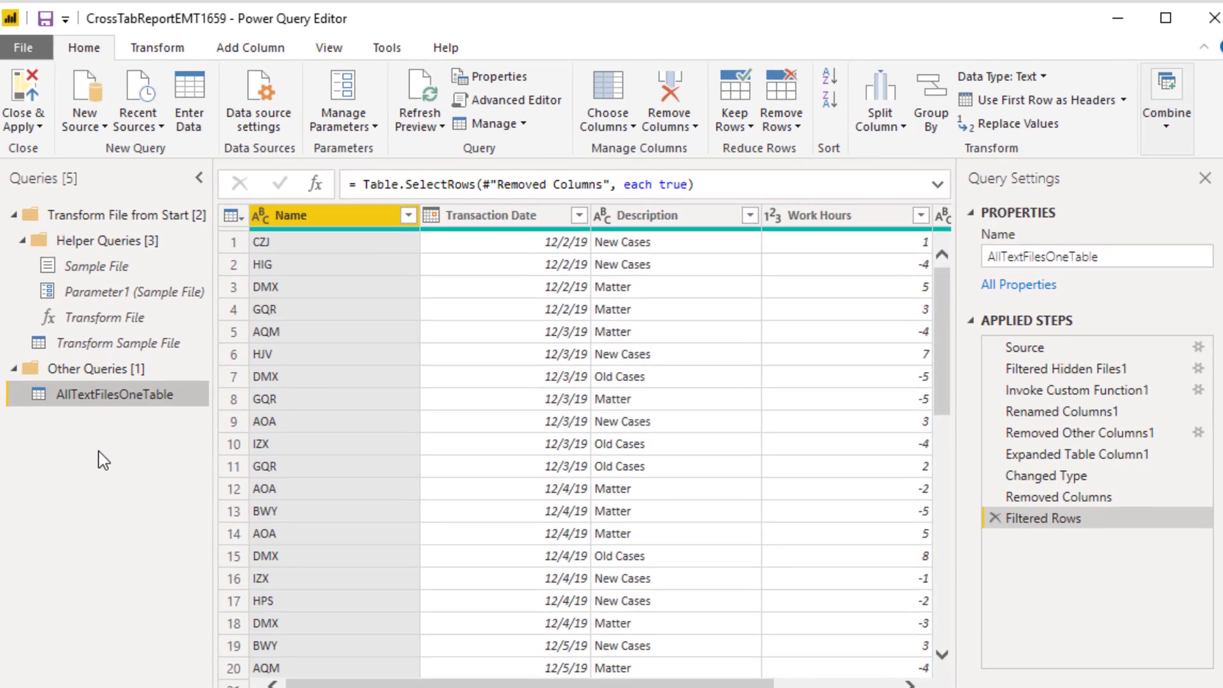
{"action": "right_click", "coordinate": [78, 434]}
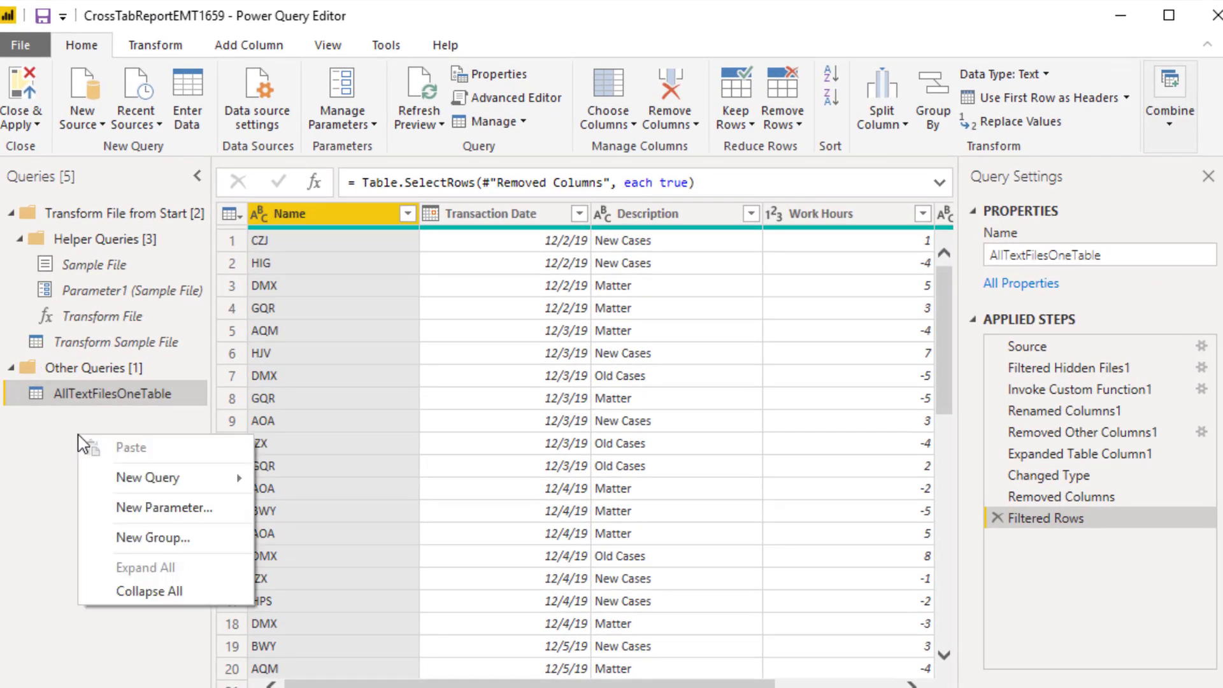
{"action": "mouse_move", "coordinate": [91, 482]}
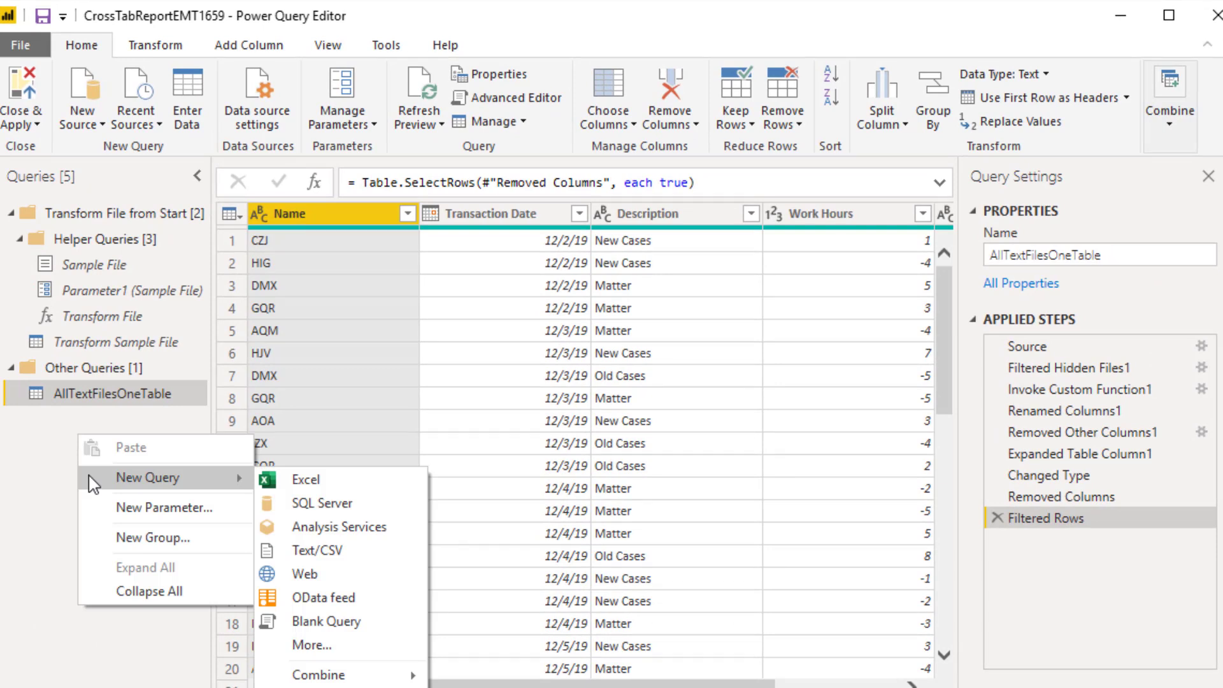
{"action": "left_click", "coordinate": [406, 622]}
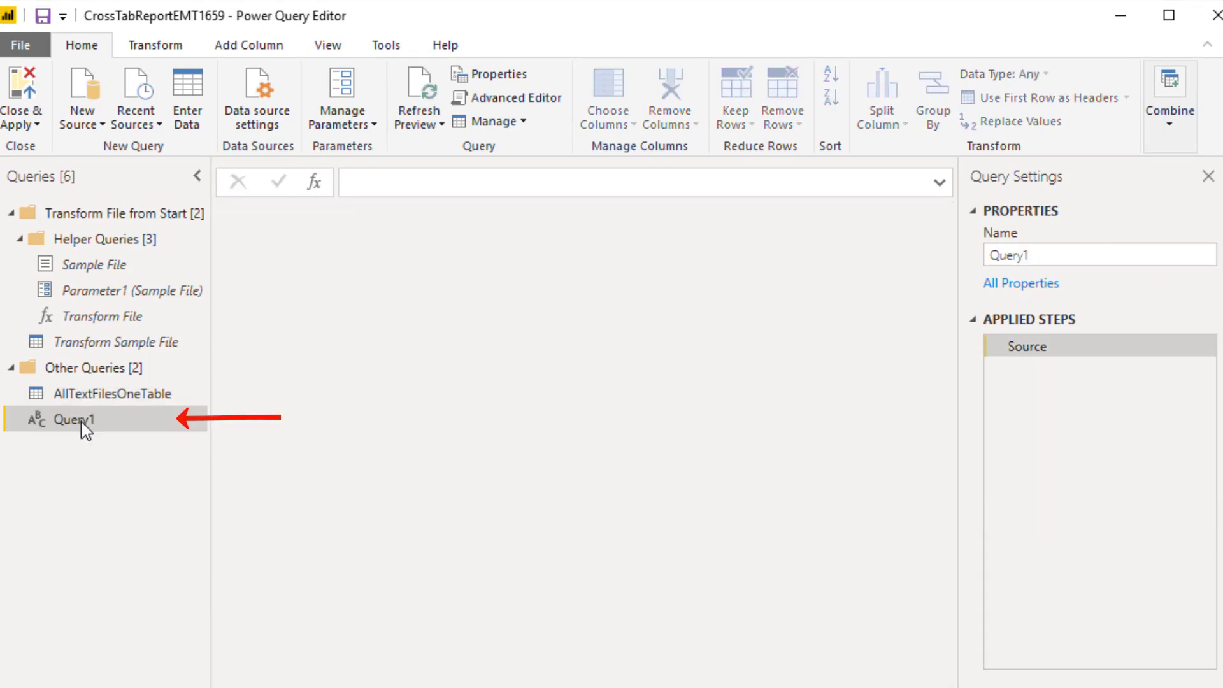
{"action": "left_click", "coordinate": [94, 433]}
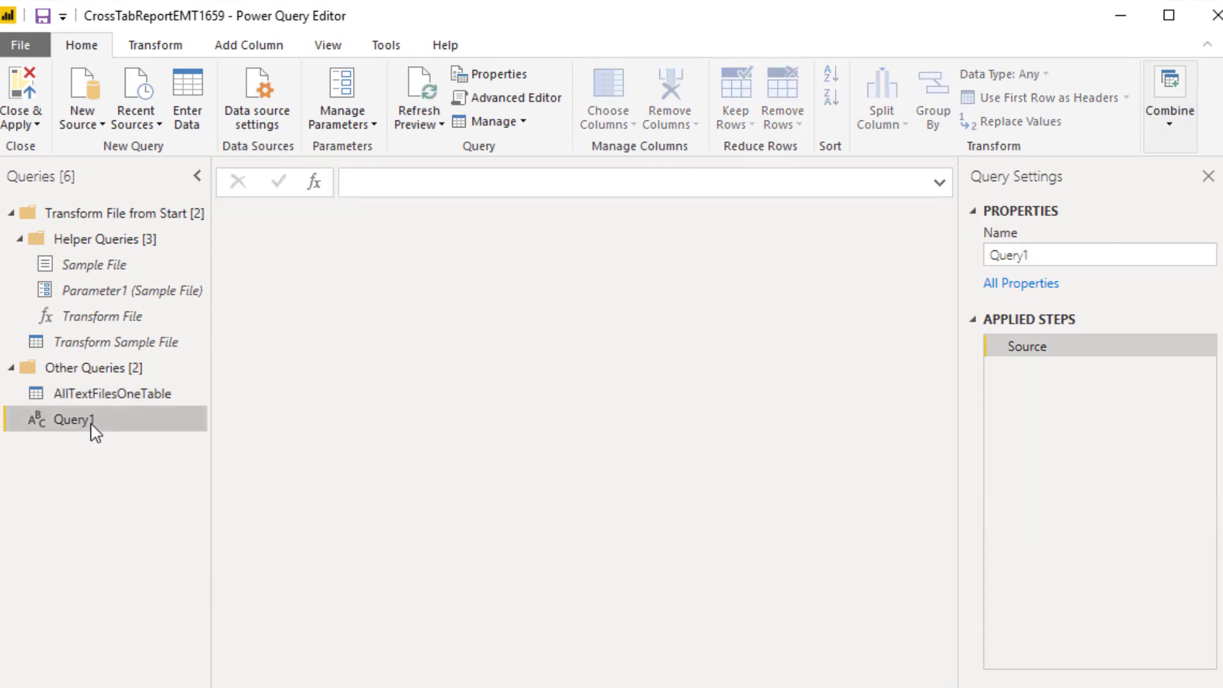
{"action": "key", "text": "F2"}
{"action": "type", "text": "dDa"}
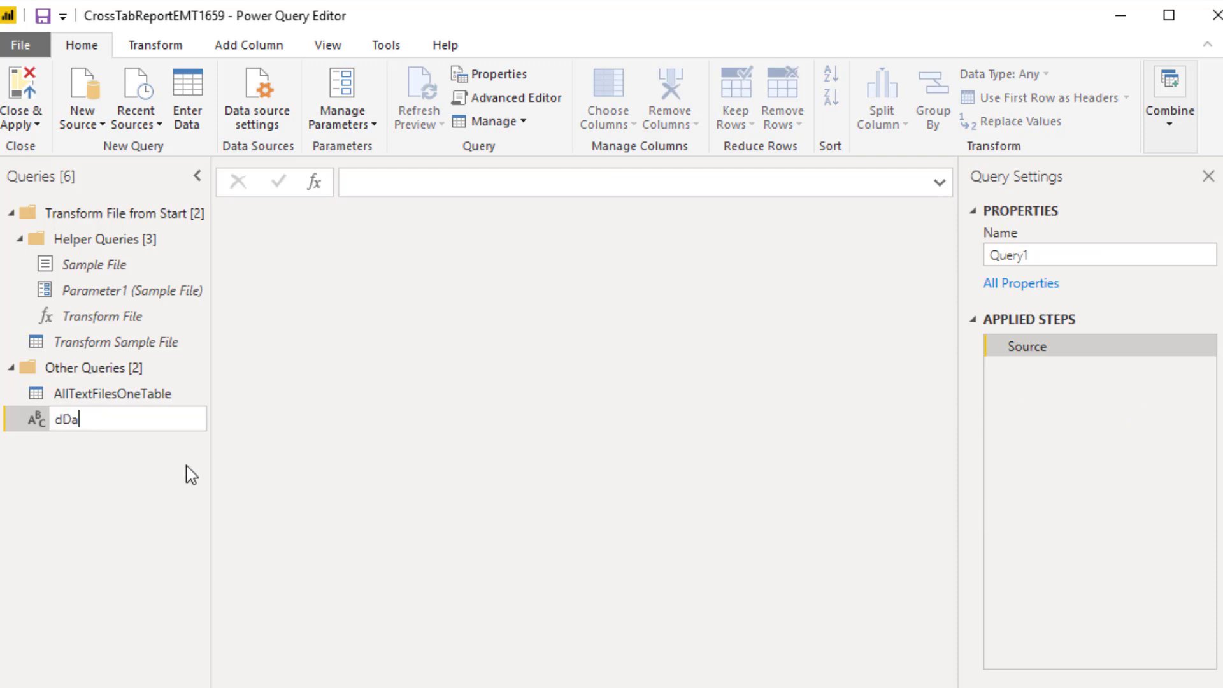
{"action": "type", "text": "te"}
{"action": "key", "text": "Return"}
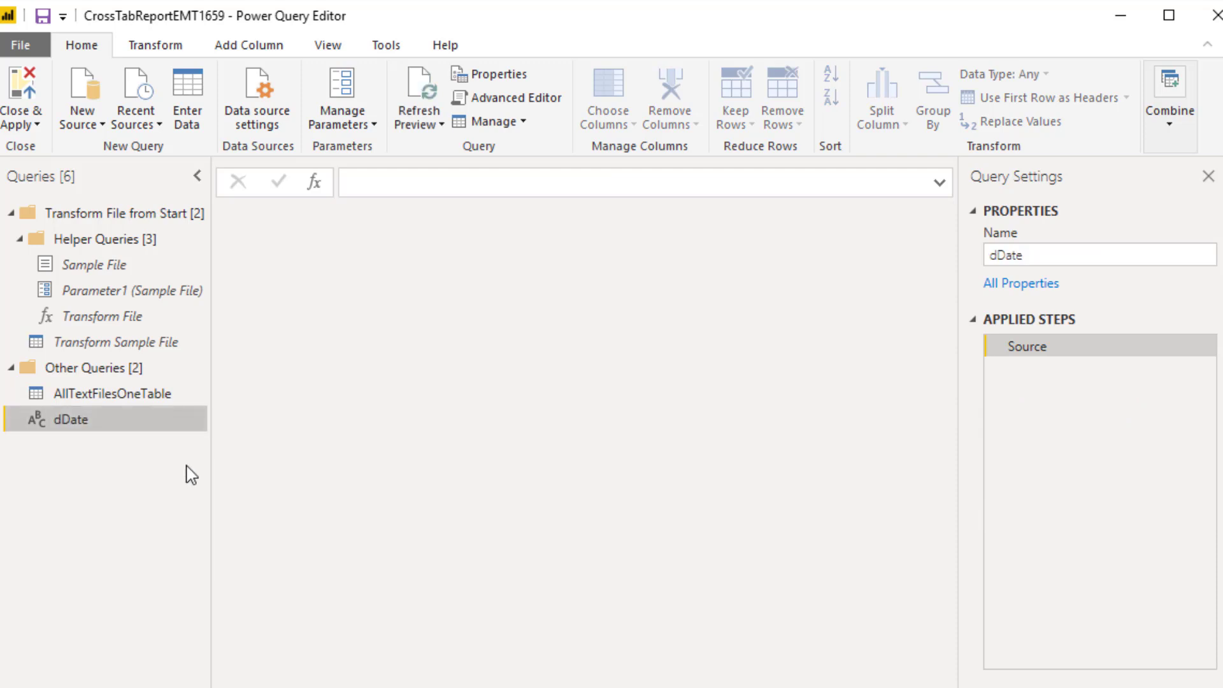
- Set dDate's formula to =AllTextFilesOneTable[Transaction Date] to return the date list
{"action": "left_click", "coordinate": [387, 178]}
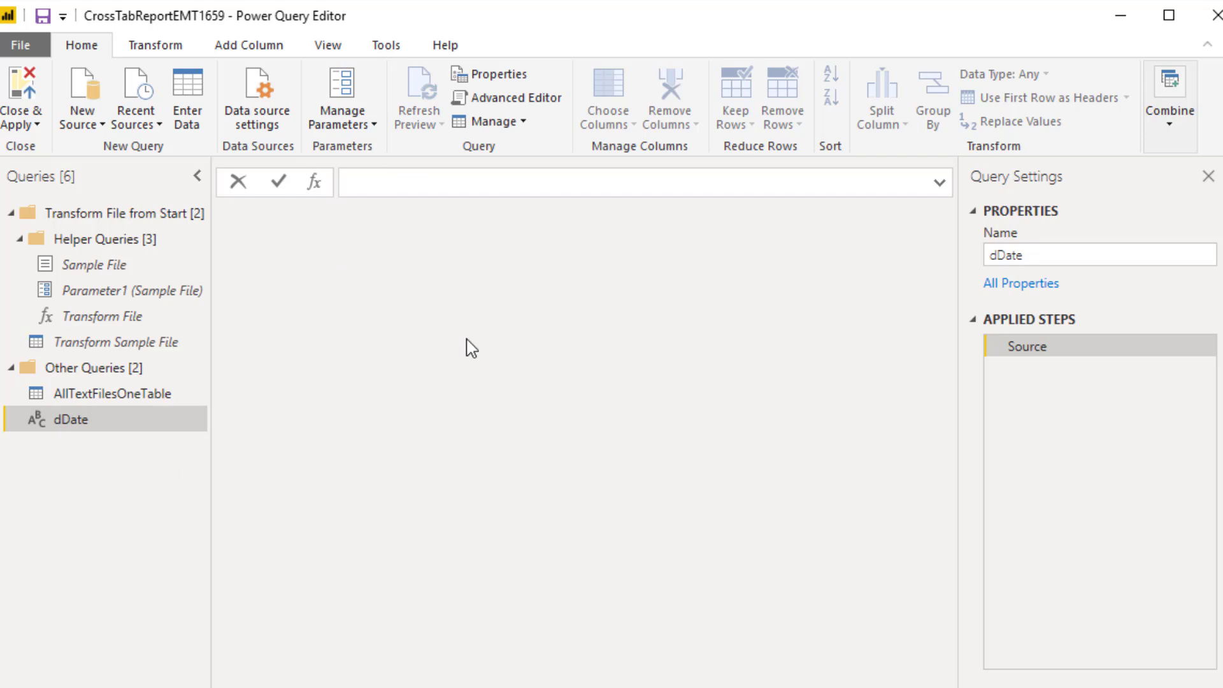
{"action": "type", "text": "=A1"}
{"action": "type", "text": "ll"}
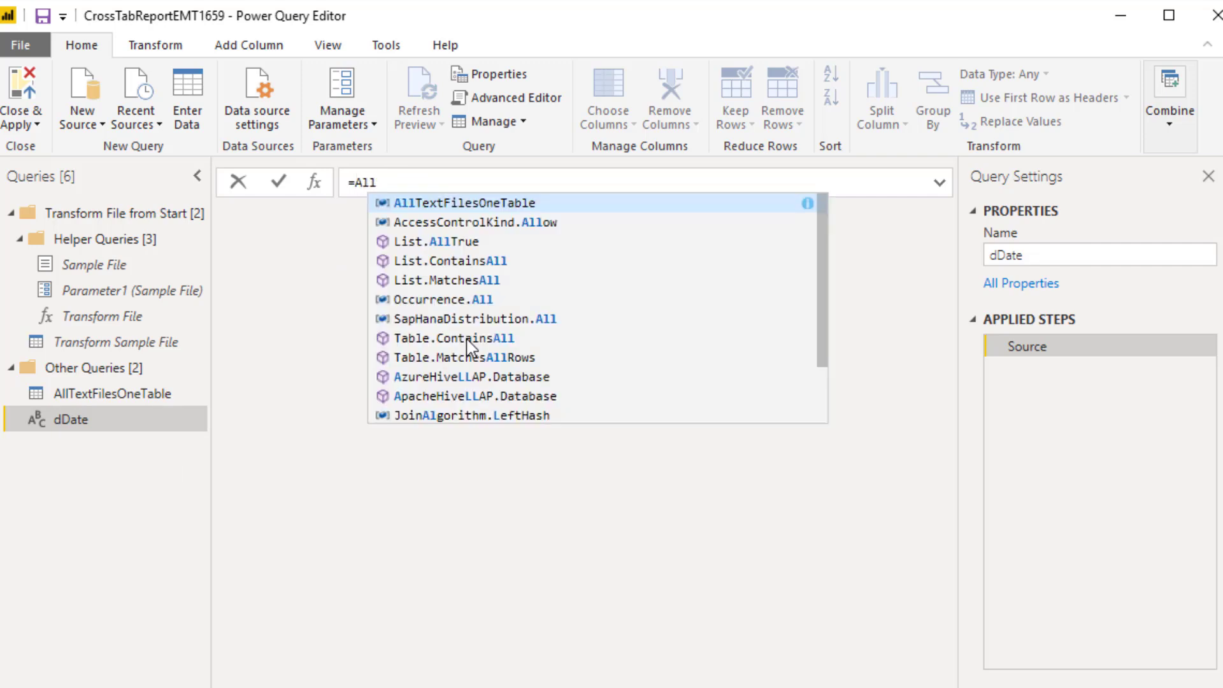
{"action": "key", "text": "Tab"}
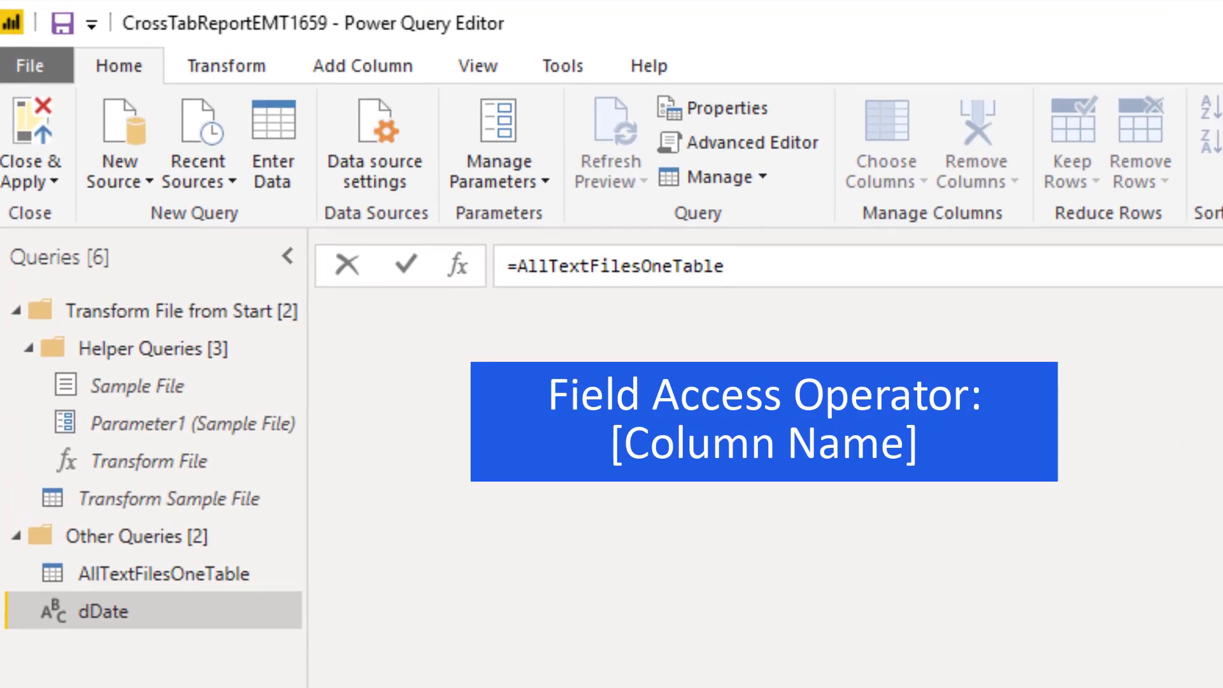
{"action": "type", "text": "[Transaction Date"}
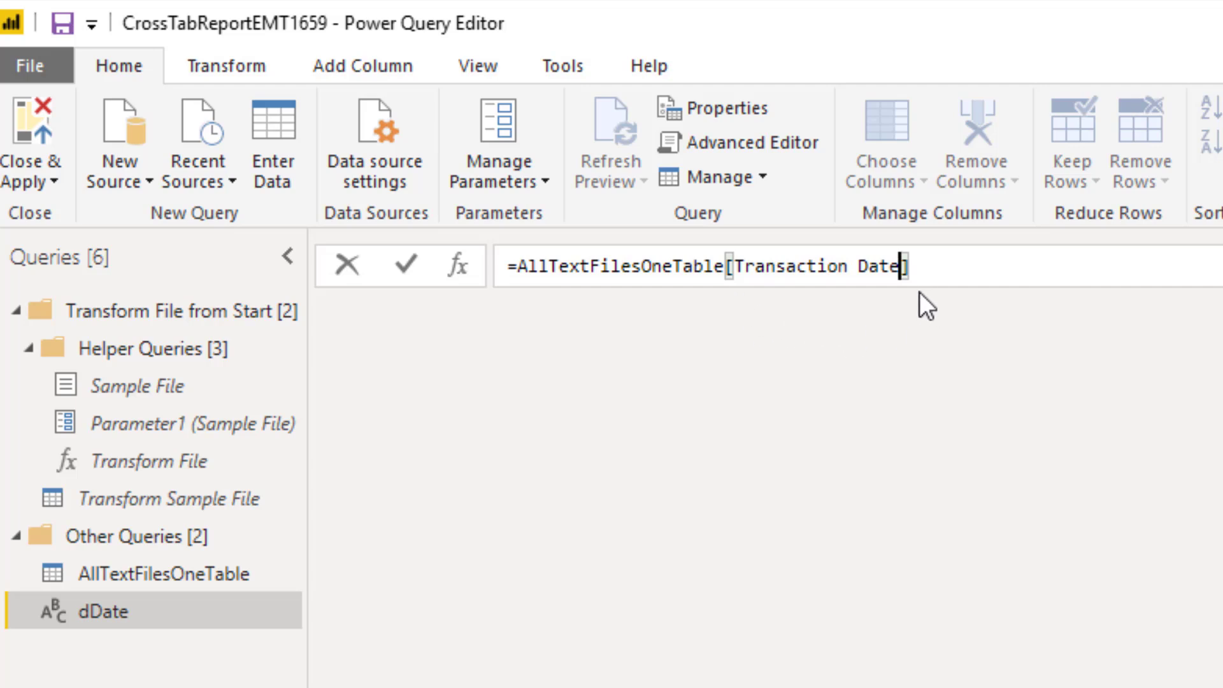
{"action": "key", "text": "Return"}
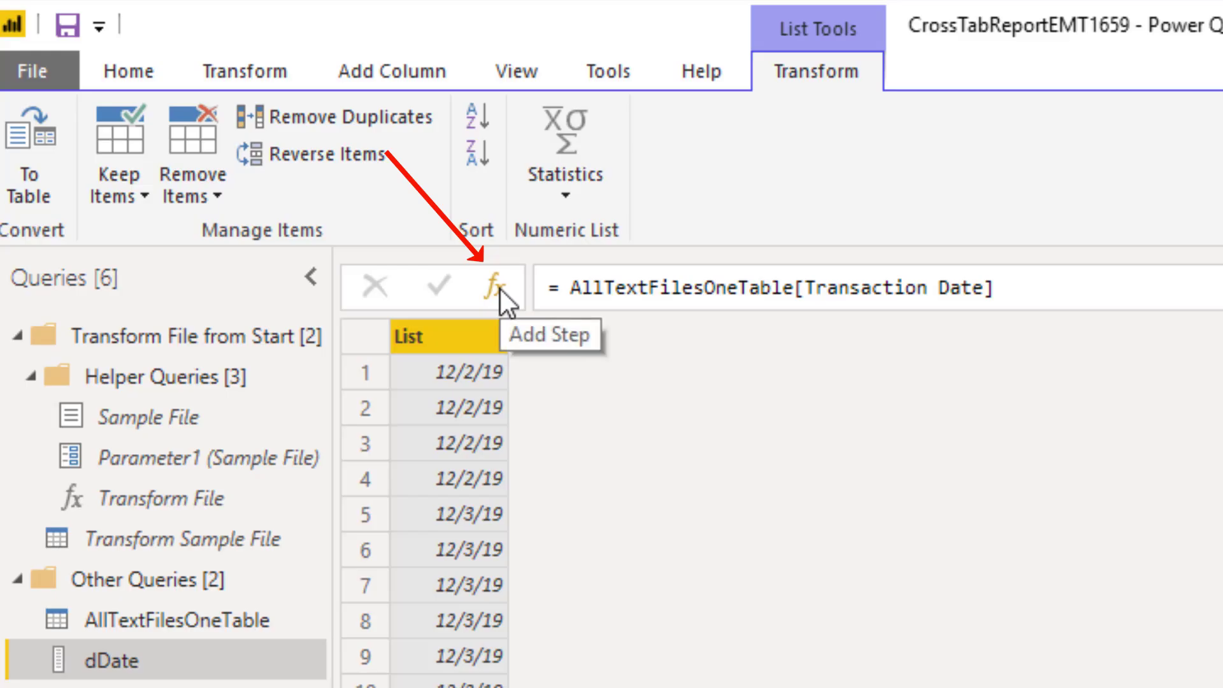
- Add a custom step returning the earliest year with Date.Year(List.Min(Source))
{"action": "left_click", "coordinate": [305, 175]}
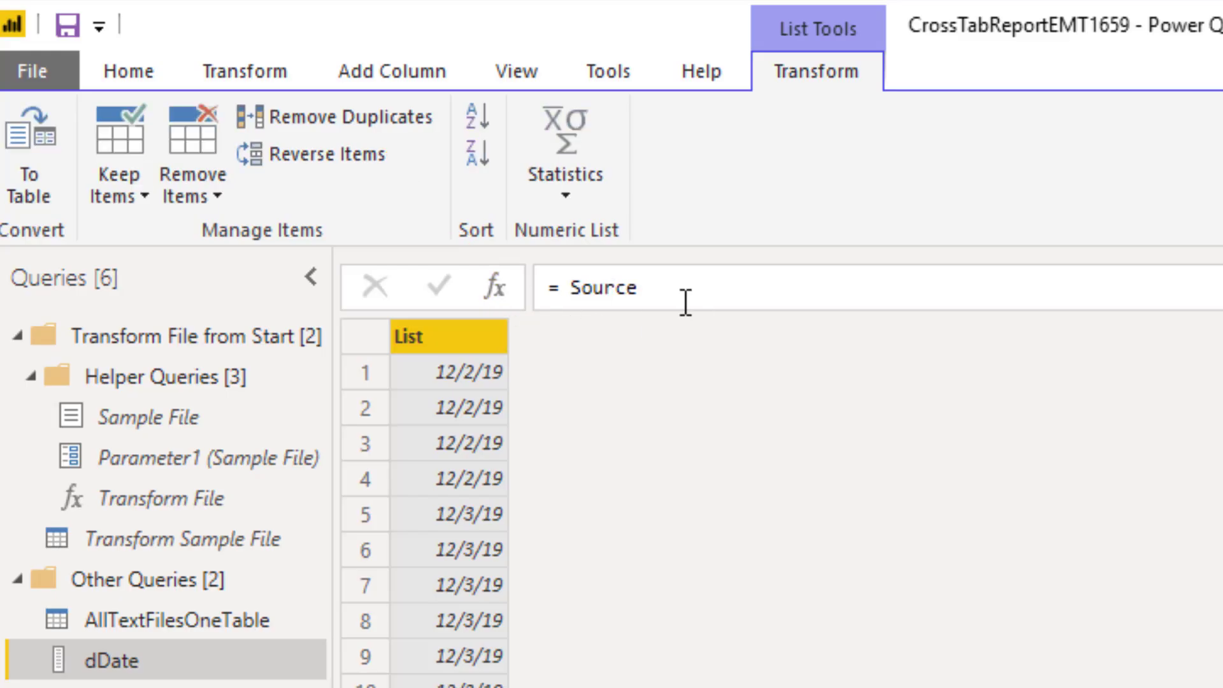
{"action": "left_click", "coordinate": [575, 294]}
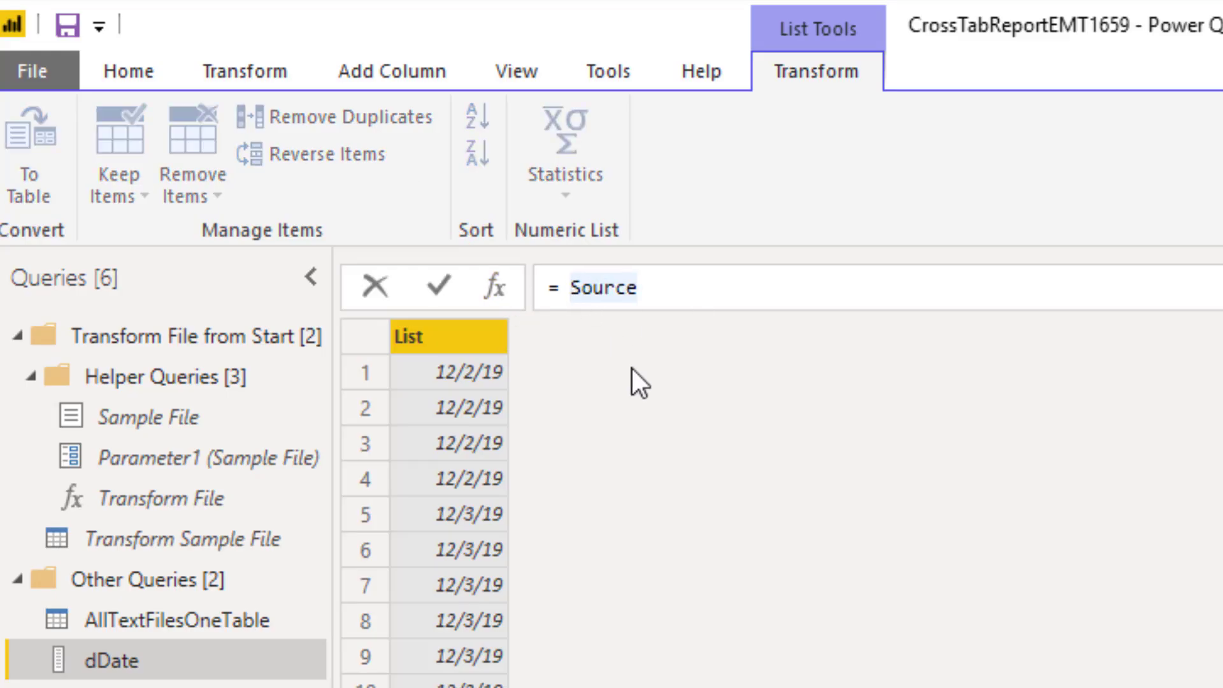
{"action": "type", "text": "List.m"}
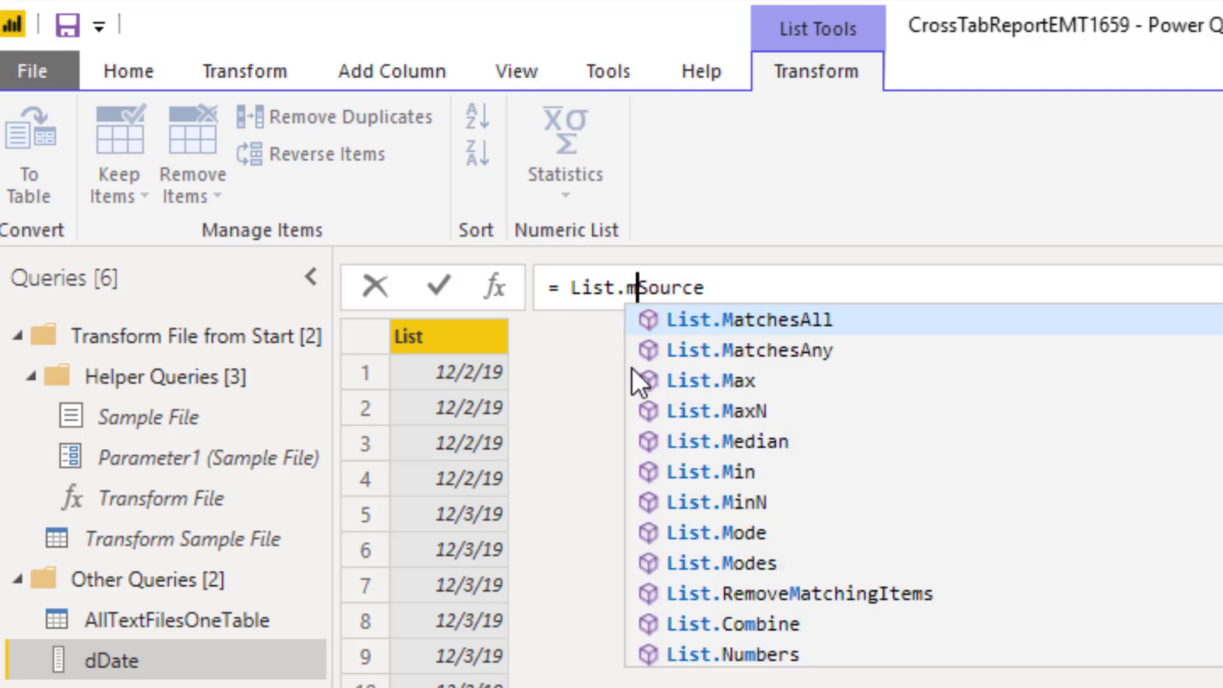
{"action": "key", "text": "BackSpace"}
{"action": "type", "text": "Min"}
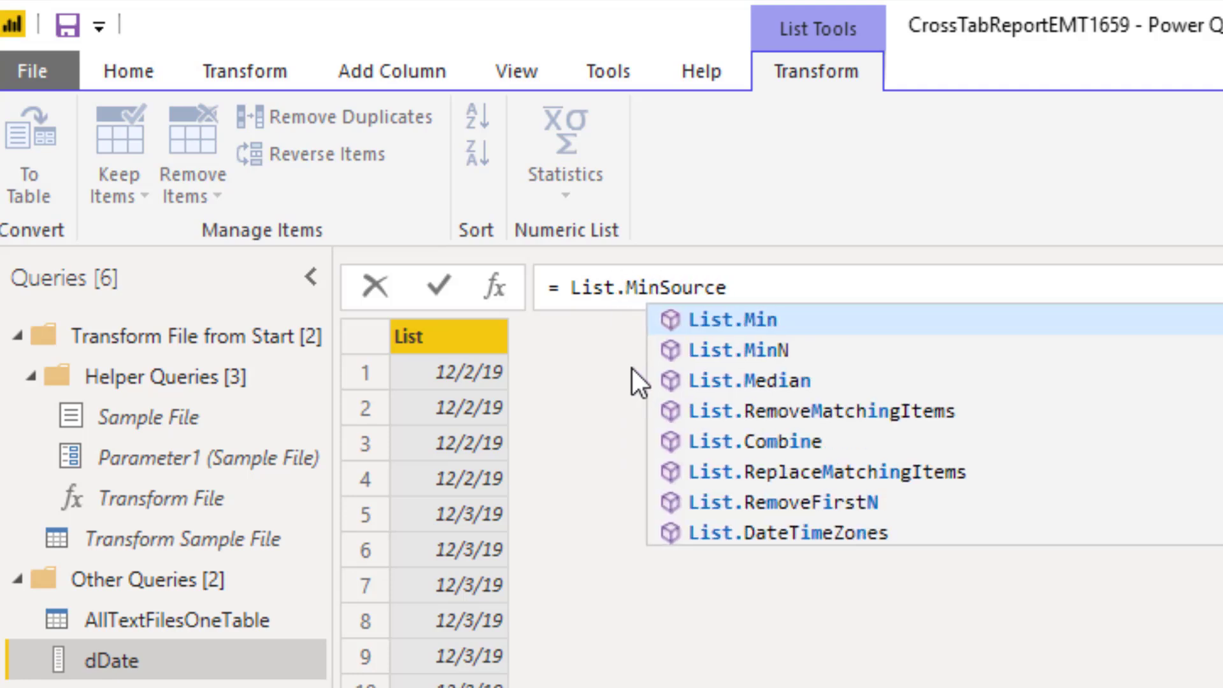
{"action": "type", "text": "("}
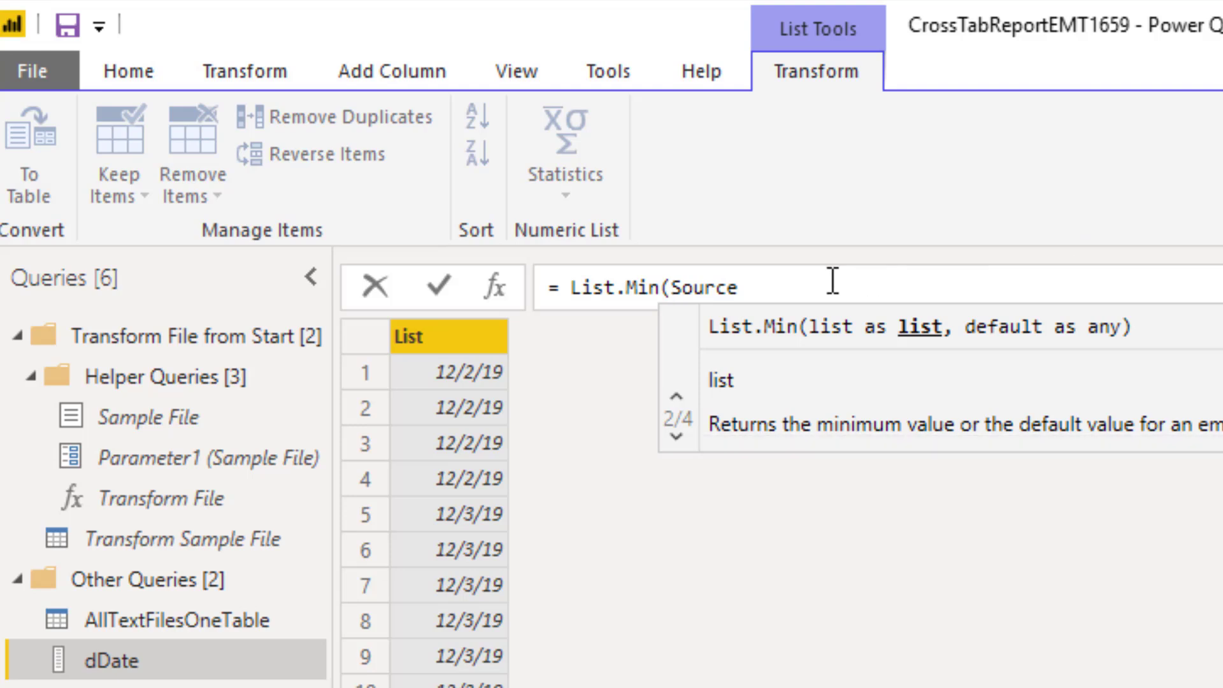
{"action": "type", "text": ")"}
{"action": "key", "text": "Return"}
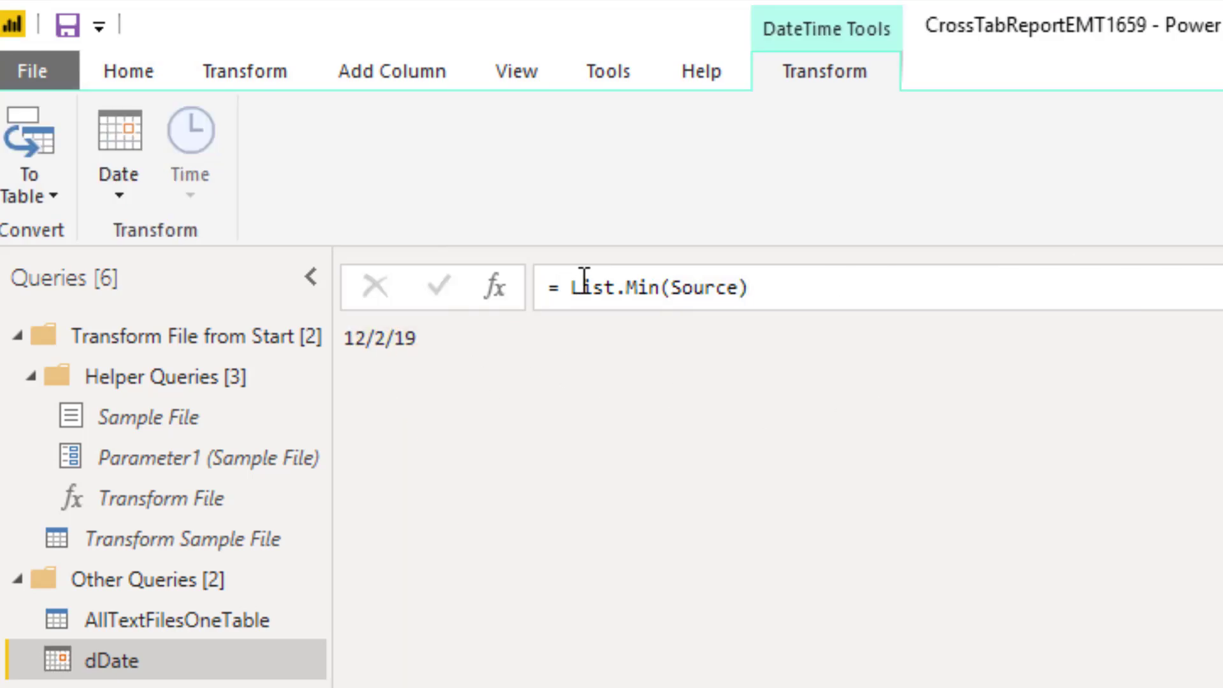
{"action": "left_click", "coordinate": [568, 288]}
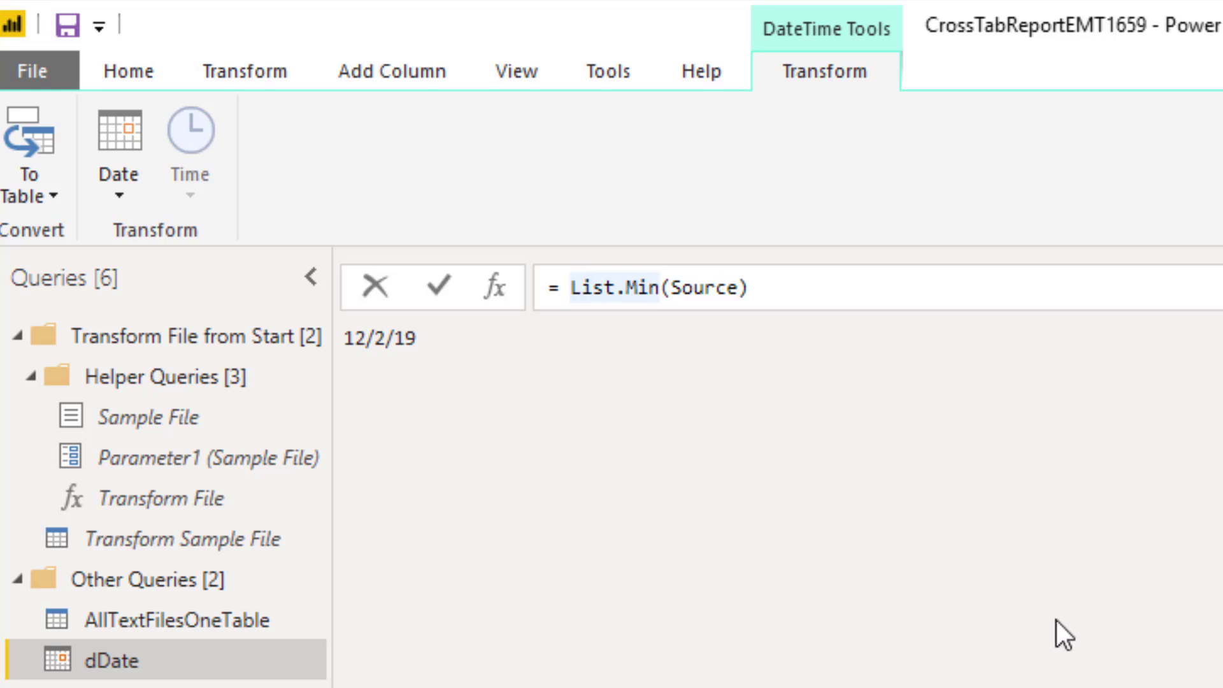
{"action": "type", "text": "Date"}
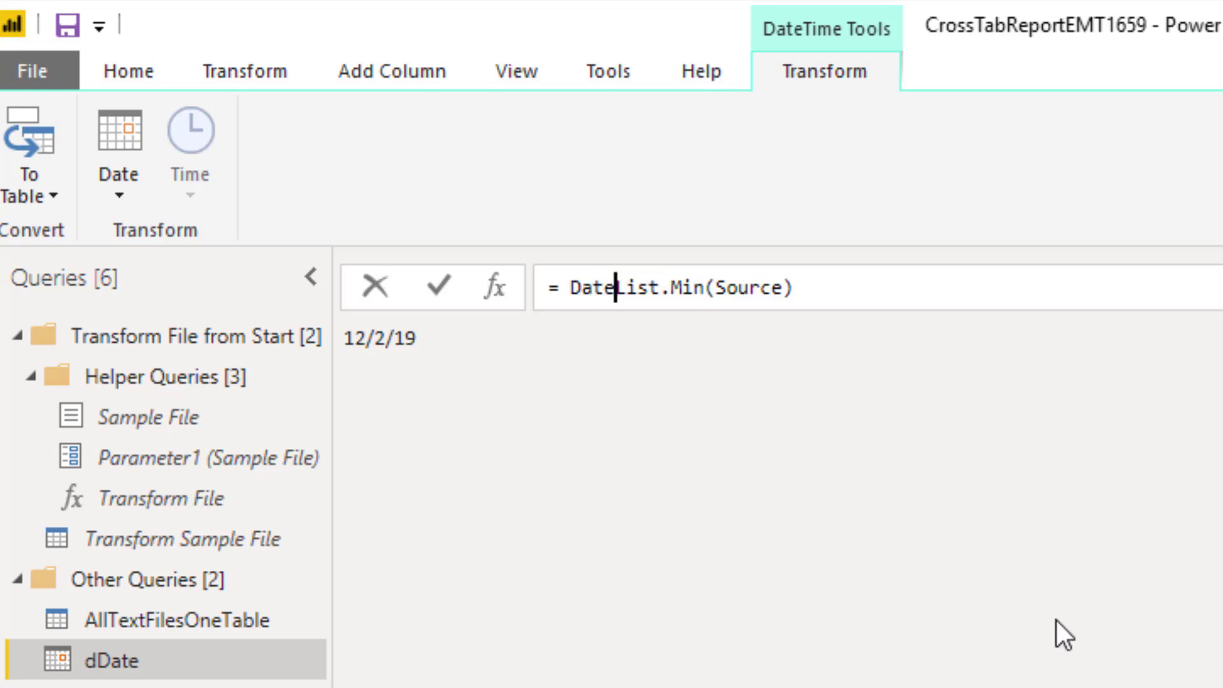
{"action": "type", "text": ".Year("}
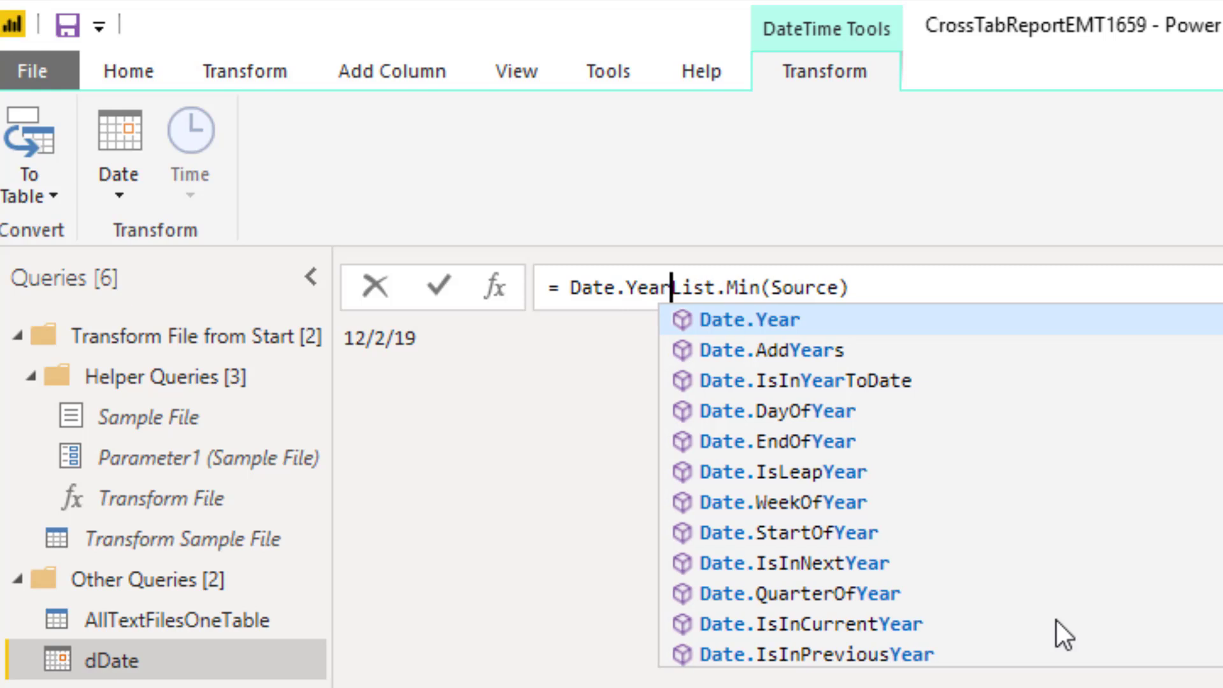
{"action": "left_click", "coordinate": [917, 288]}
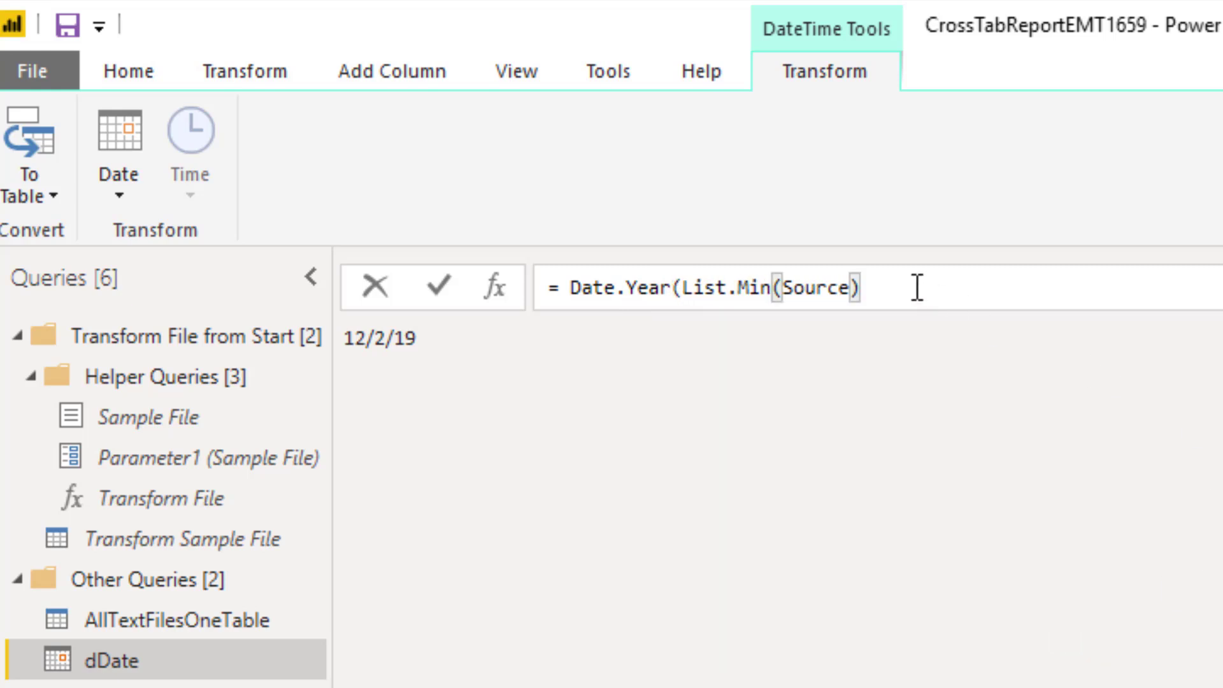
{"action": "type", "text": ")"}
{"action": "key", "text": "Return"}
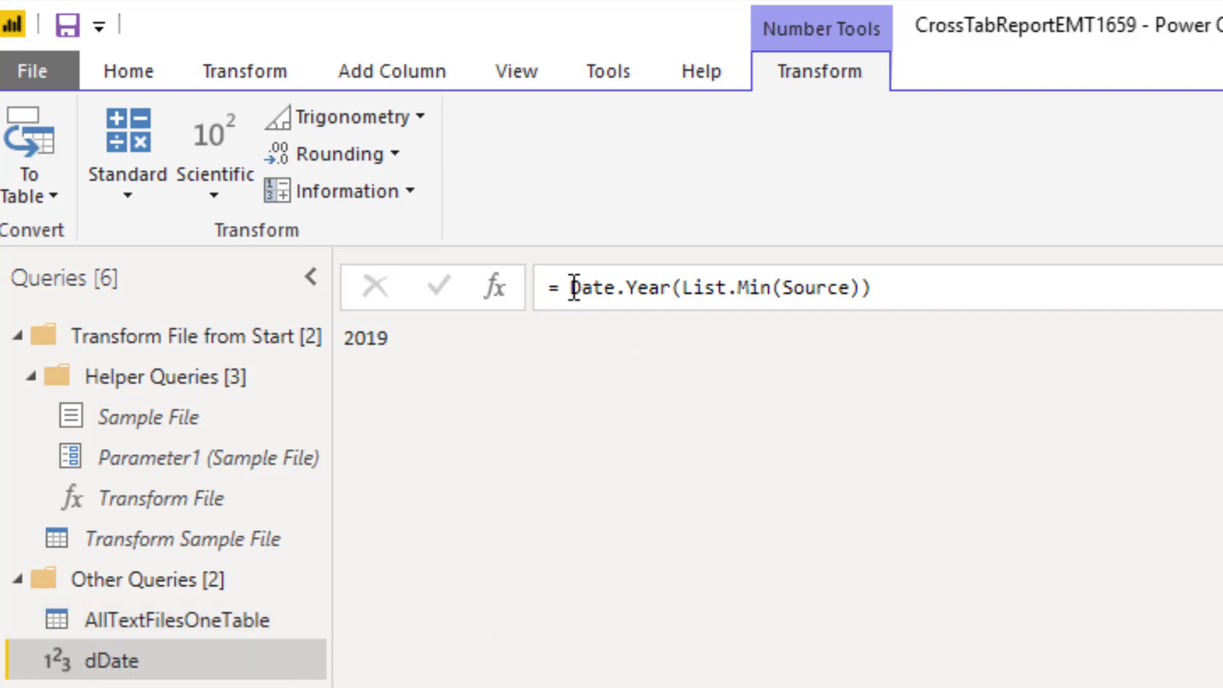
- Wrap the formula in #date(...,1,1) so the step returns 1/1/19
{"action": "left_click", "coordinate": [559, 287]}
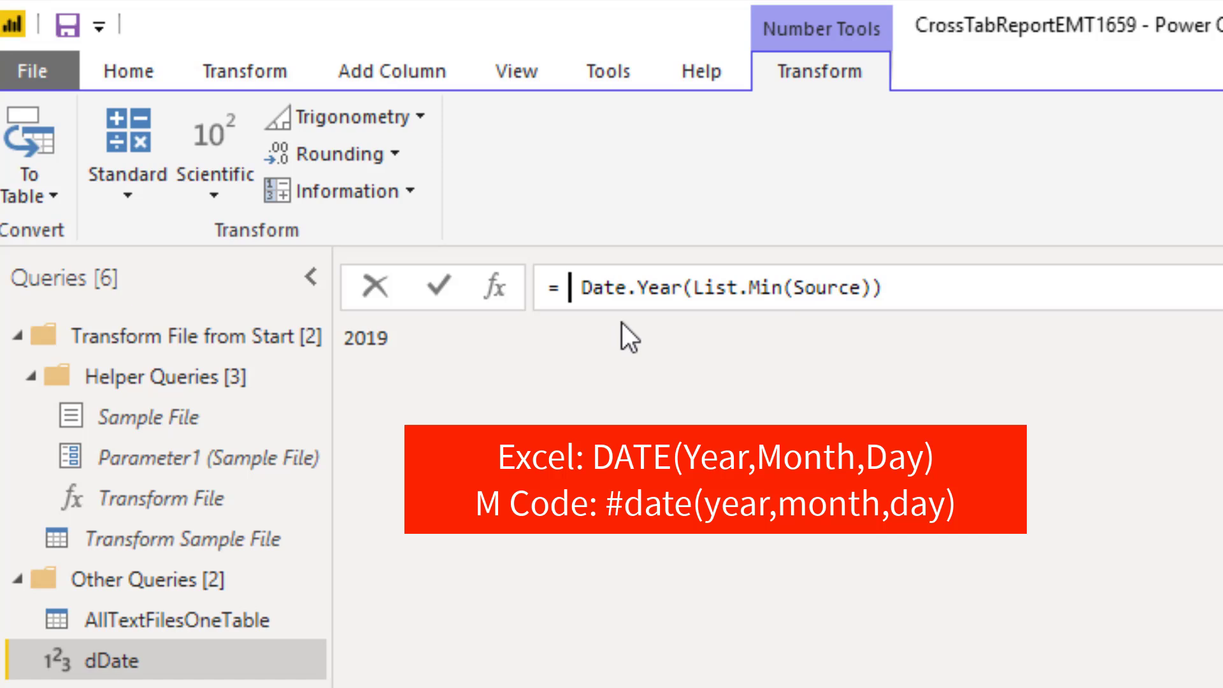
{"action": "type", "text": "#date("}
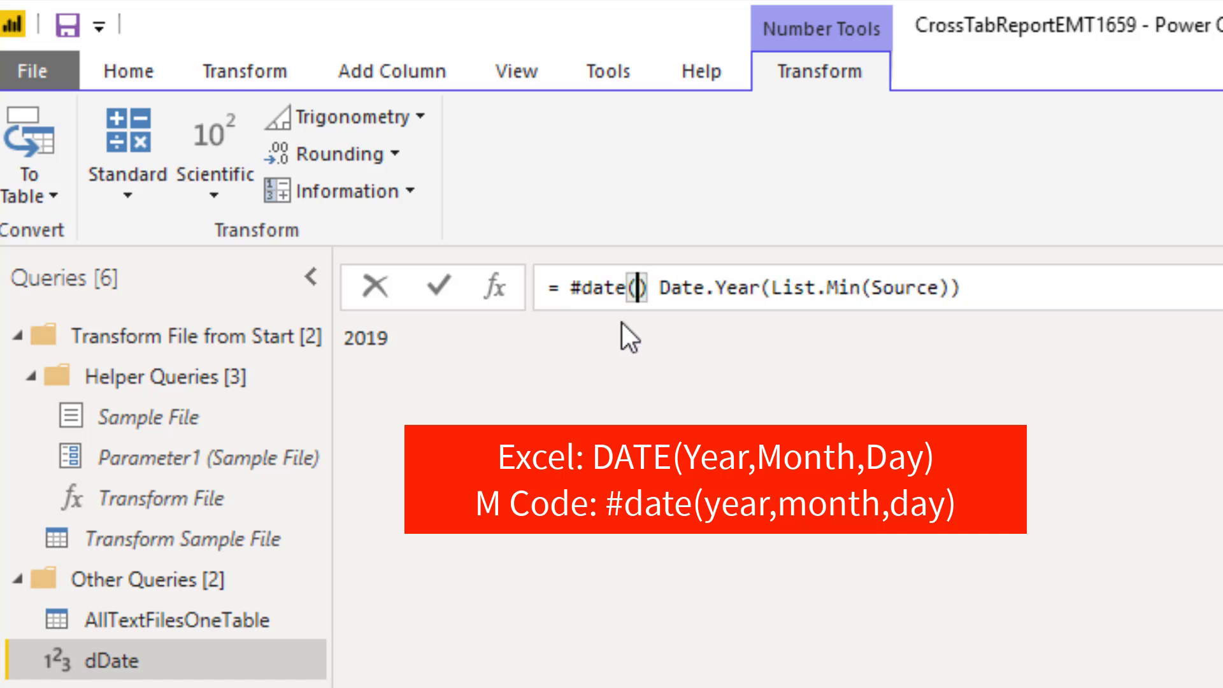
{"action": "key", "text": "Delete"}
{"action": "key", "text": "Delete"}
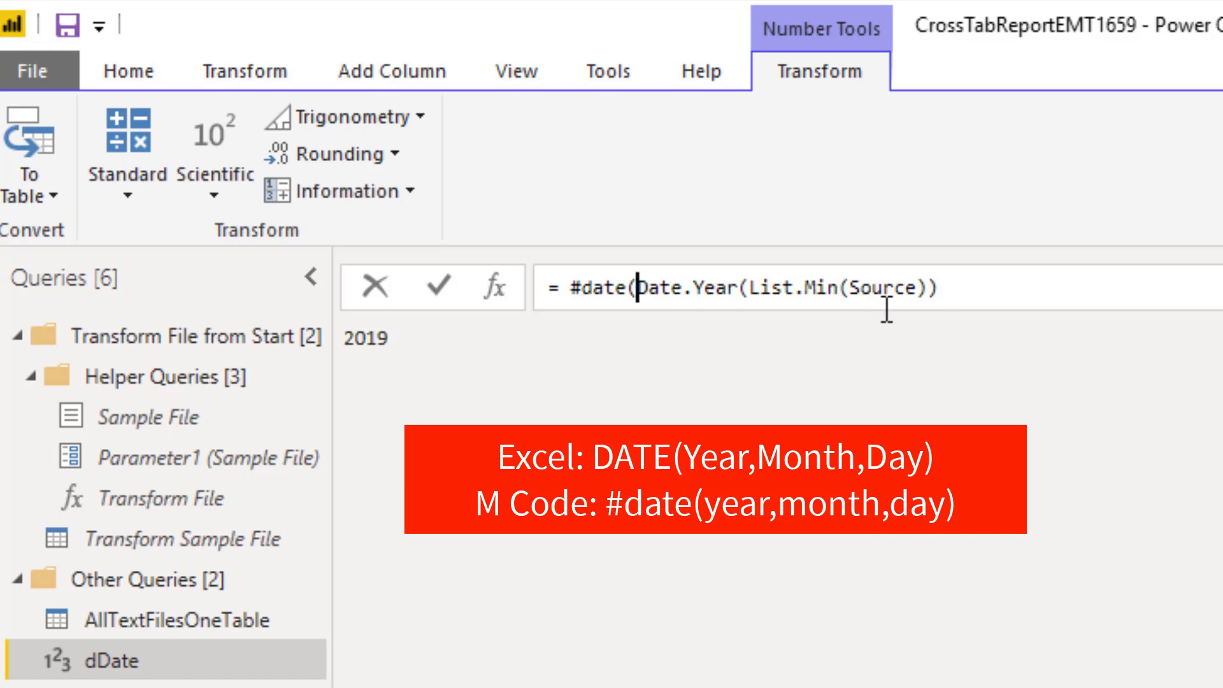
{"action": "left_click", "coordinate": [966, 293]}
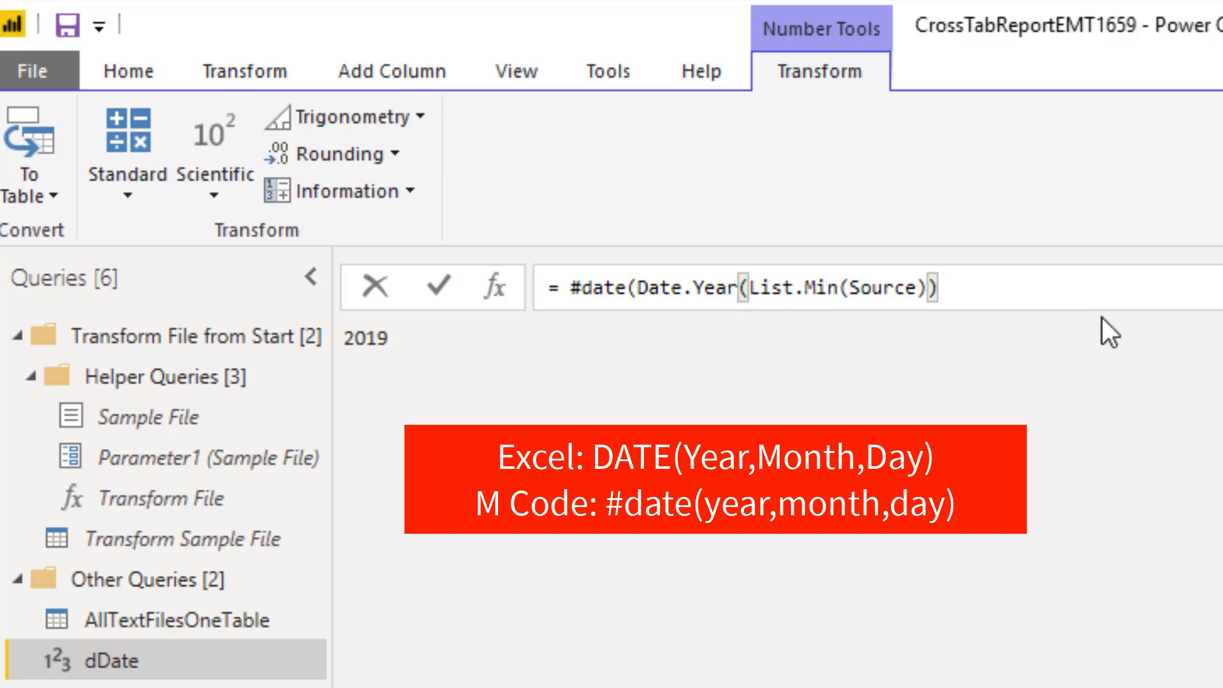
{"action": "type", "text": ",1,1)"}
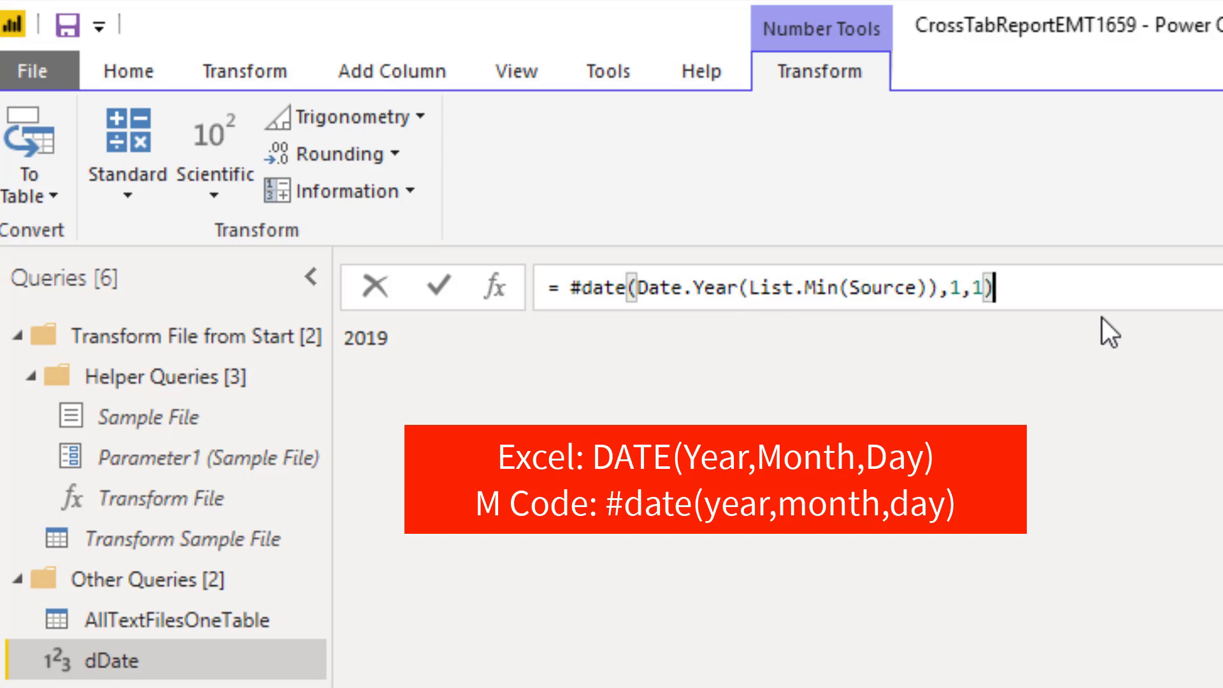
{"action": "key", "text": "Return"}
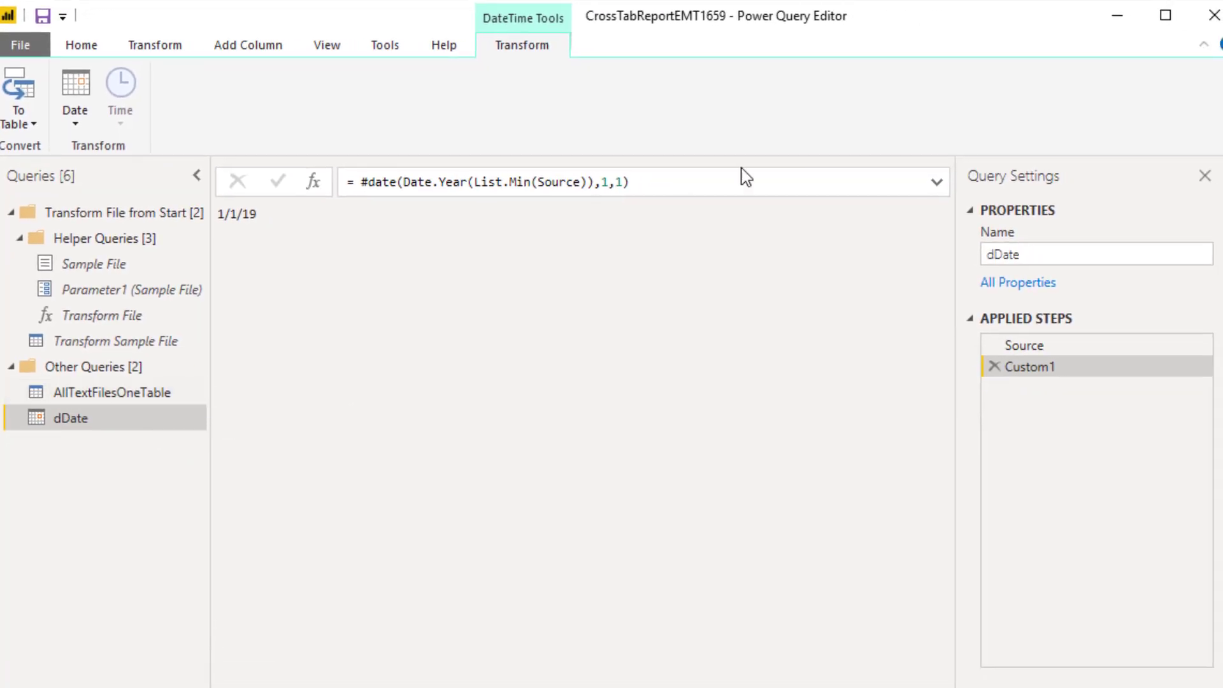
- Rename the Custom1 step to Start and copy its date formula
{"action": "key", "text": "F2"}
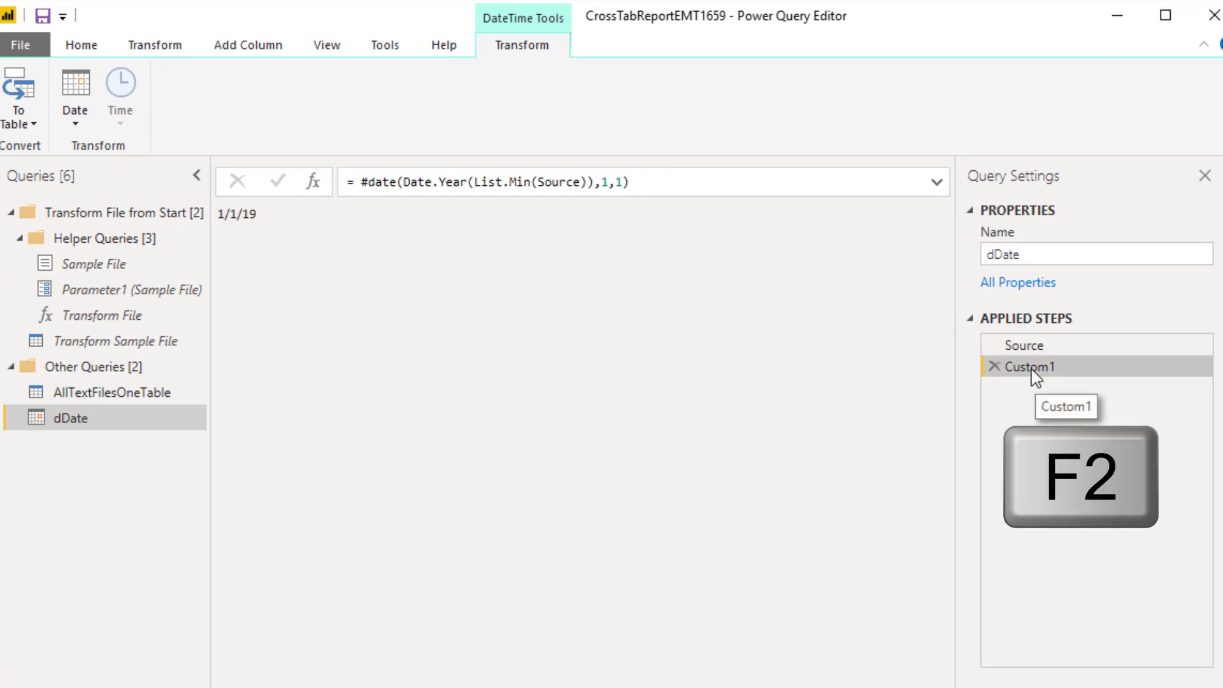
{"action": "type", "text": "Start"}
{"action": "key", "text": "Return"}
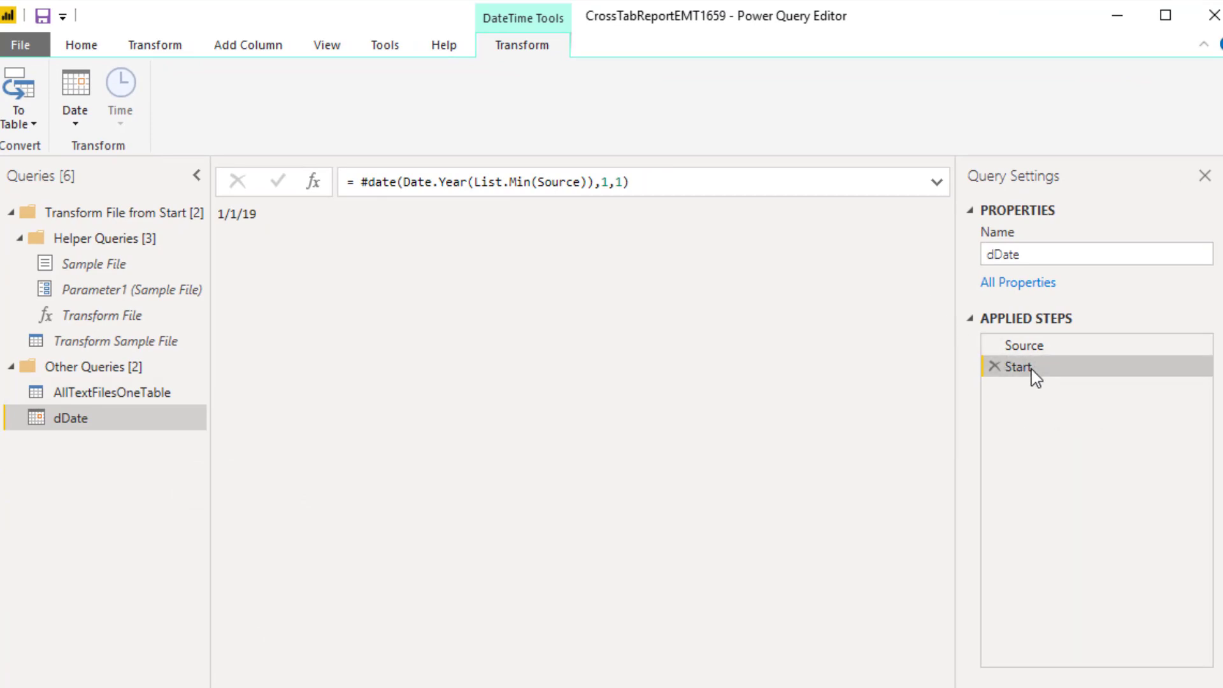
{"action": "left_click_drag", "start_coordinate": [693, 178], "coordinate": [303, 182]}
{"action": "key", "text": "ctrl+c"}
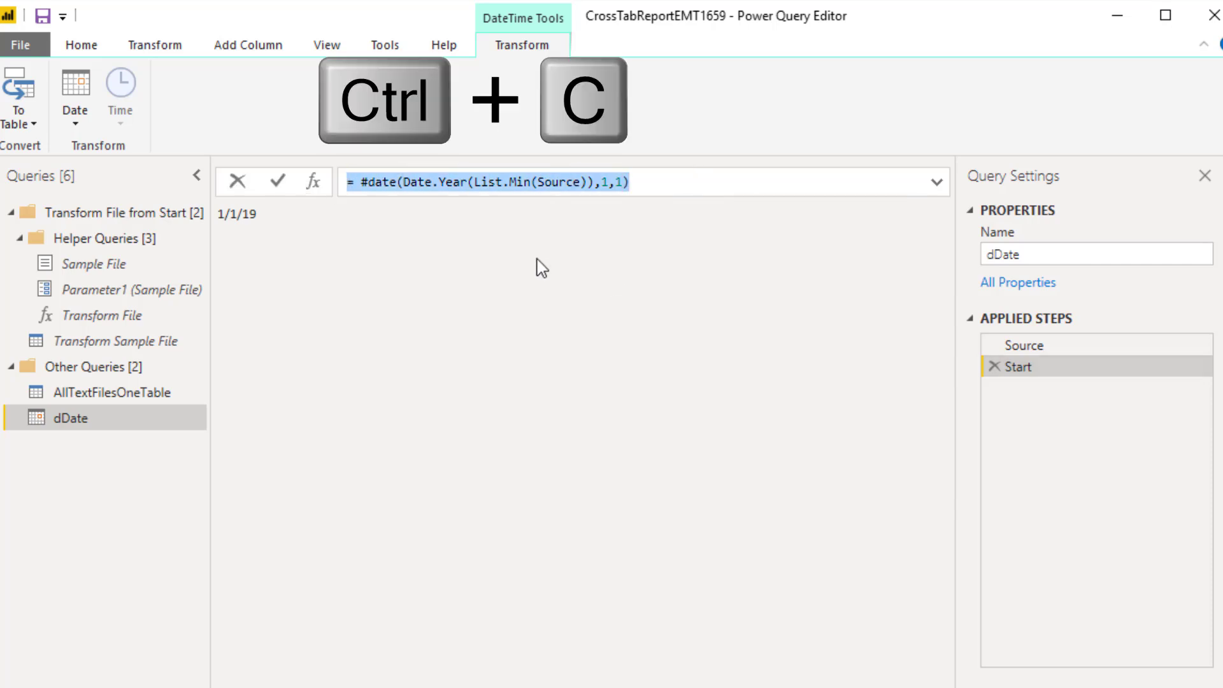
{"action": "key", "text": "Escape"}
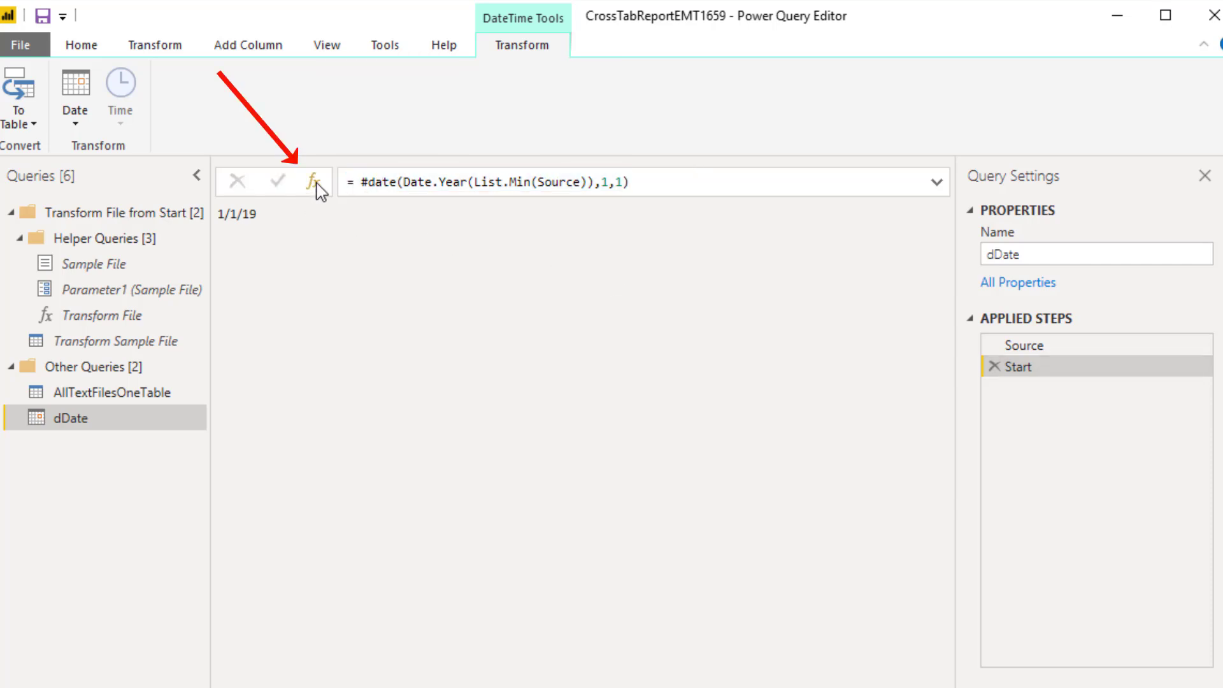
- Add an End step with #date(Date.Year(List.Max(Source)),12,31), returning 12/31/20
{"action": "left_click", "coordinate": [312, 183]}
{"action": "mouse_move", "coordinate": [368, 186]}
{"action": "left_mouse_down"}
{"action": "mouse_move", "coordinate": [347, 183]}
{"action": "mouse_move", "coordinate": [467, 194]}
{"action": "mouse_move", "coordinate": [531, 183]}
{"action": "left_mouse_up"}
{"action": "key", "text": "ctrl+v"}
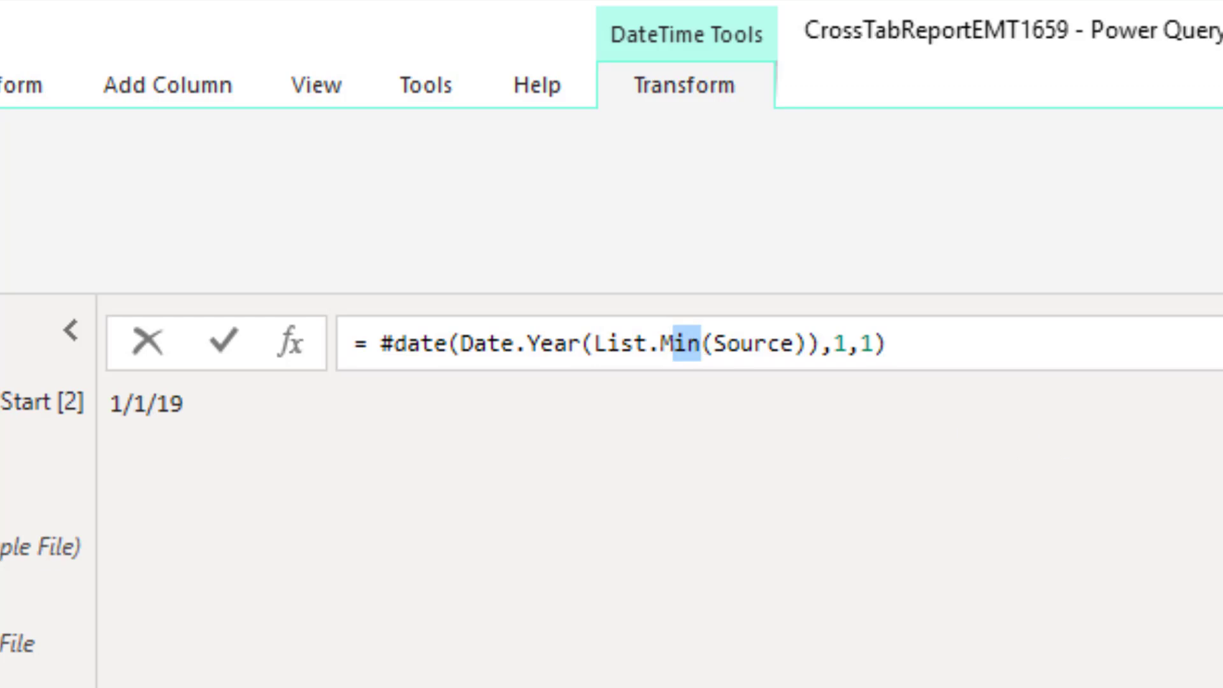
{"action": "type", "text": "ax"}
{"action": "key", "text": "Return"}
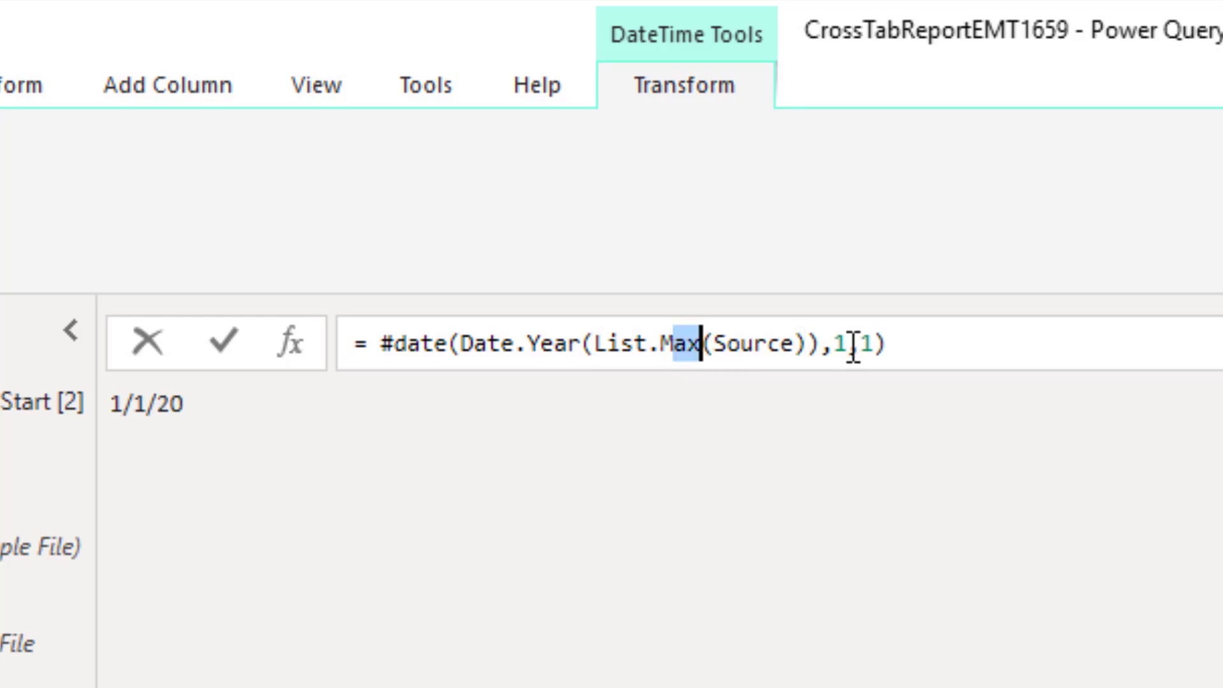
{"action": "left_click", "coordinate": [855, 344]}
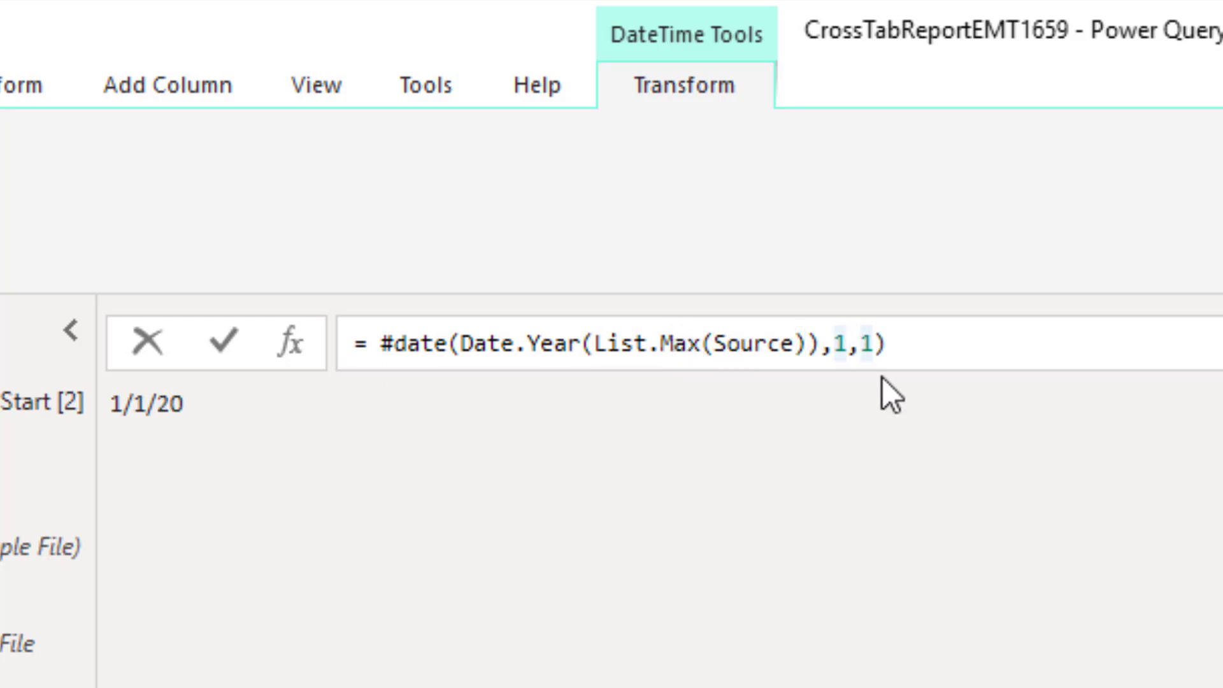
{"action": "type", "text": "2"}
{"action": "left_click", "coordinate": [876, 355]}
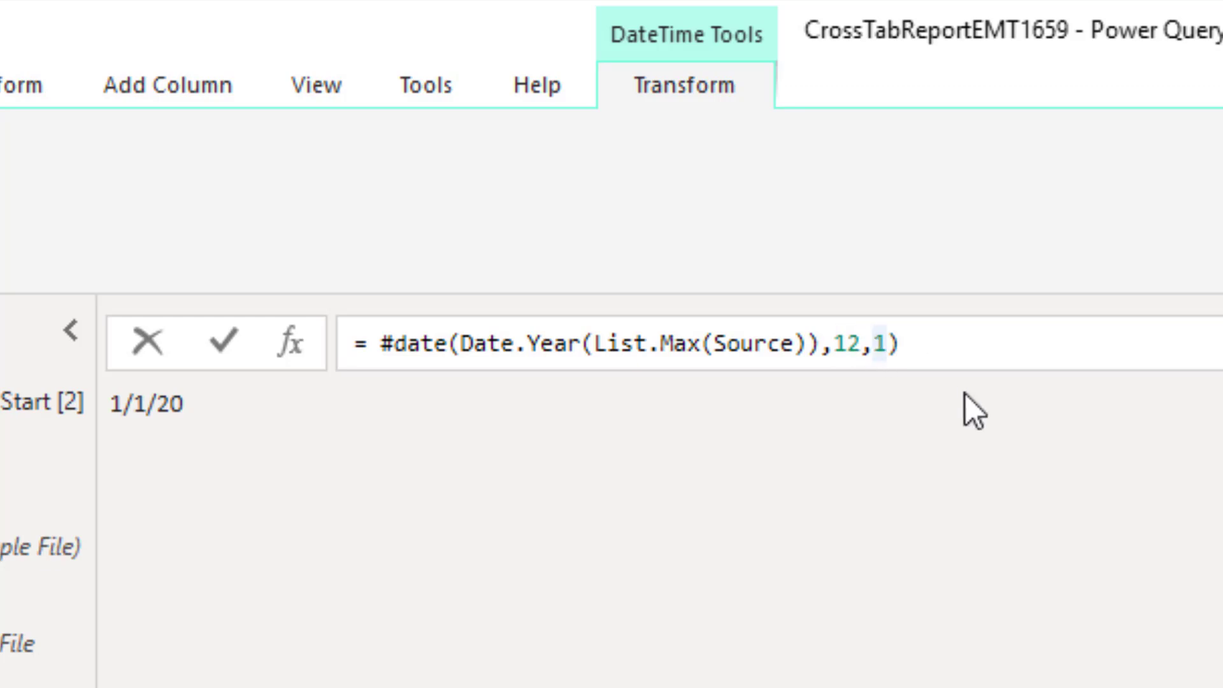
{"action": "type", "text": "3"}
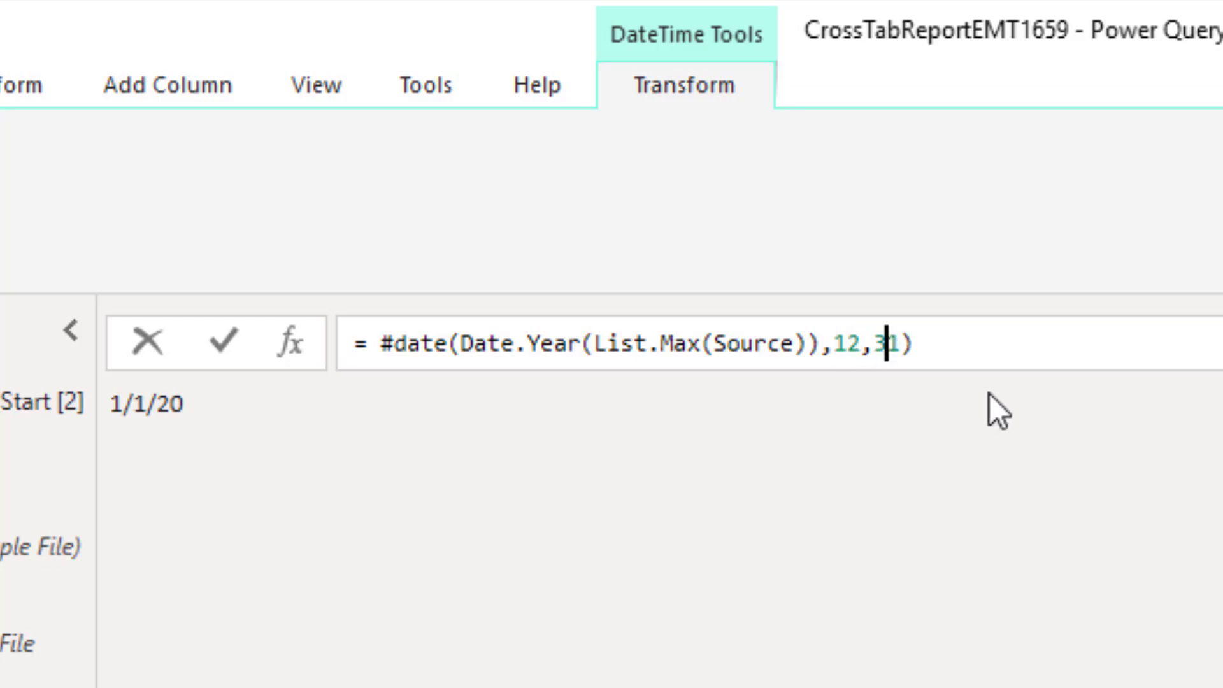
{"action": "left_click", "coordinate": [969, 347]}
{"action": "key", "text": "Return"}
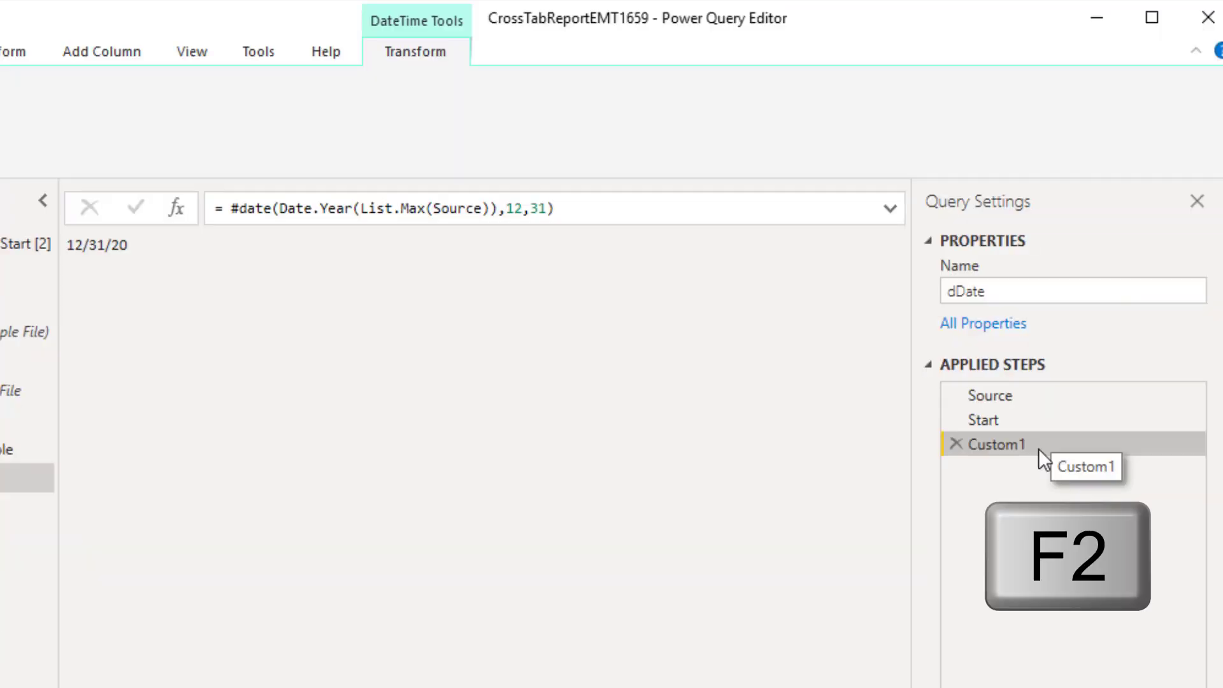
{"action": "key", "text": "F2"}
{"action": "type", "text": "End"}
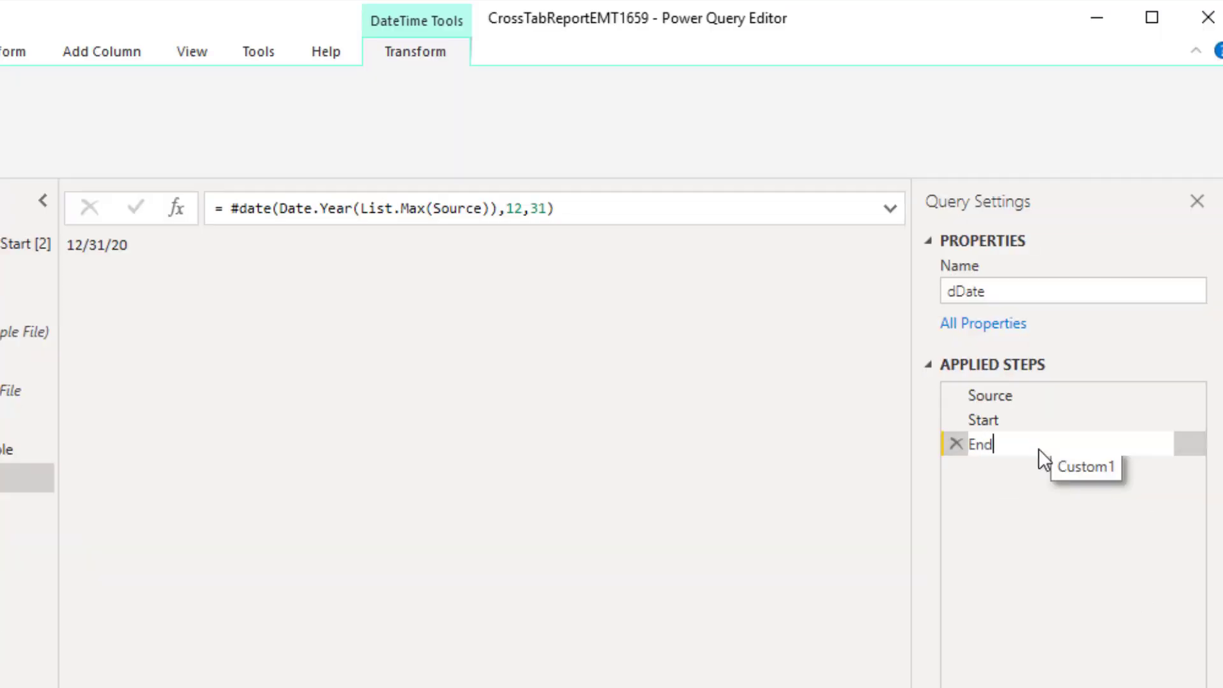
{"action": "key", "text": "Return"}
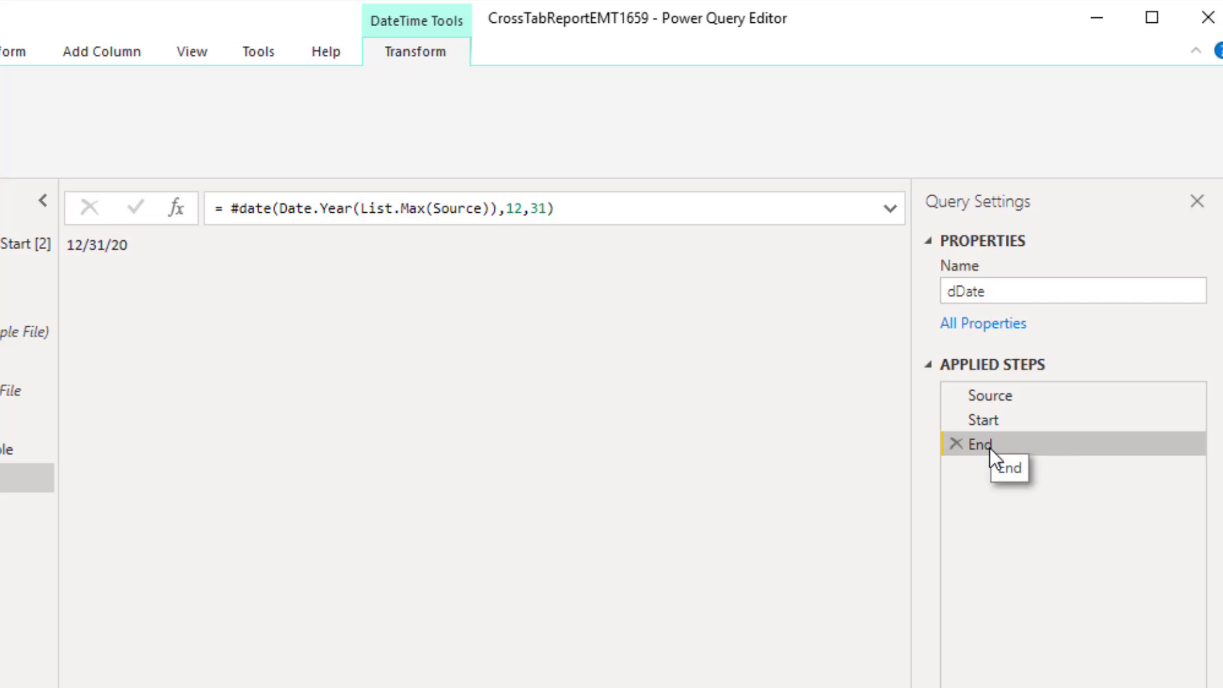
- Add a new step with the test list formula {1..10}
{"action": "left_click", "coordinate": [184, 208]}
{"action": "left_click", "coordinate": [218, 208]}
{"action": "key", "text": "shift+End"}
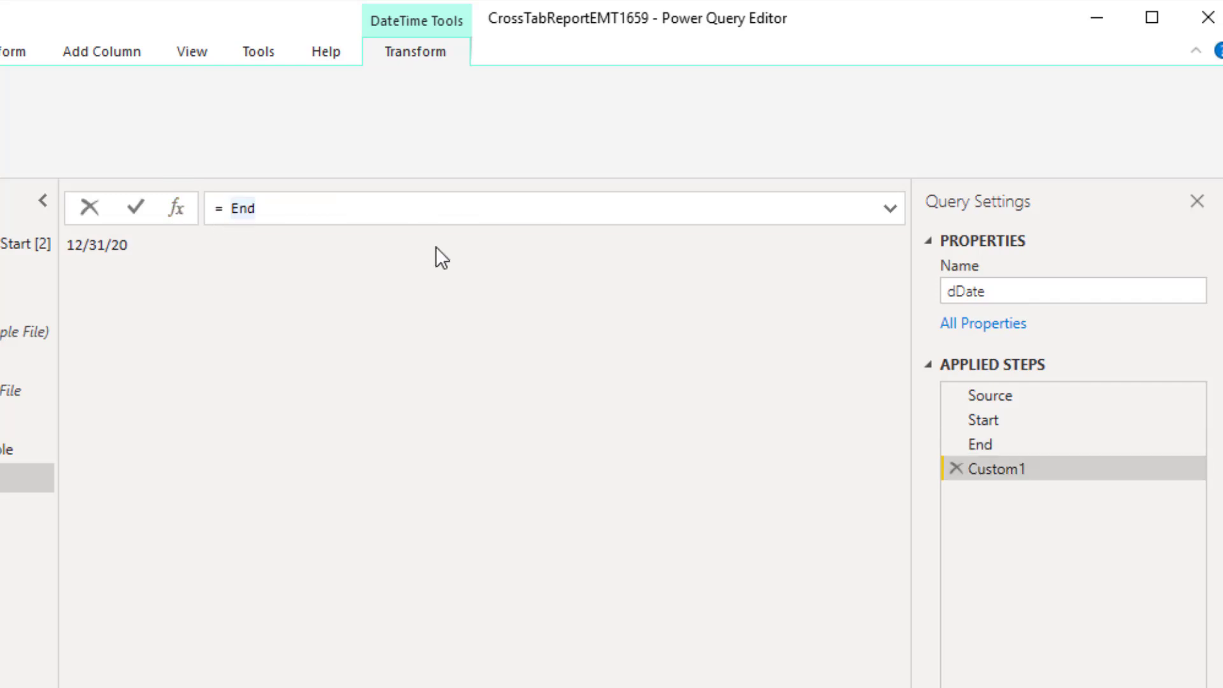
{"action": "type", "text": "d"}
{"action": "type", "text": "{"}
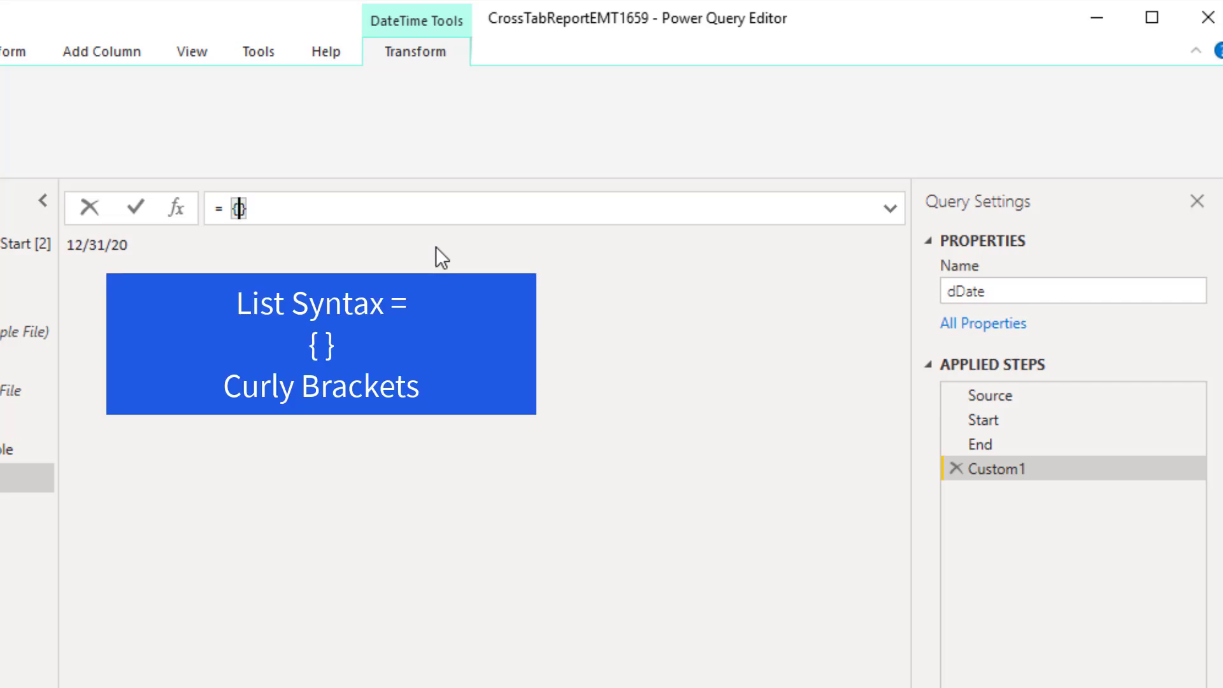
{"action": "type", "text": "1.."}
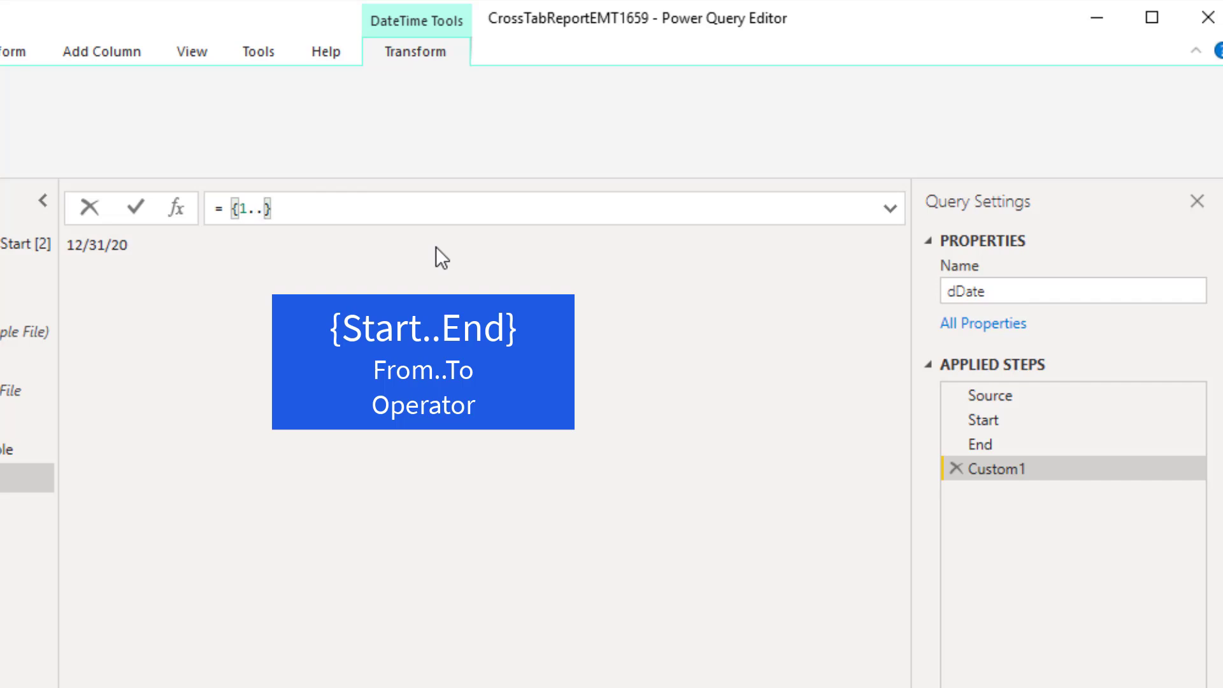
{"action": "type", "text": "10"}
{"action": "key", "text": "Return"}
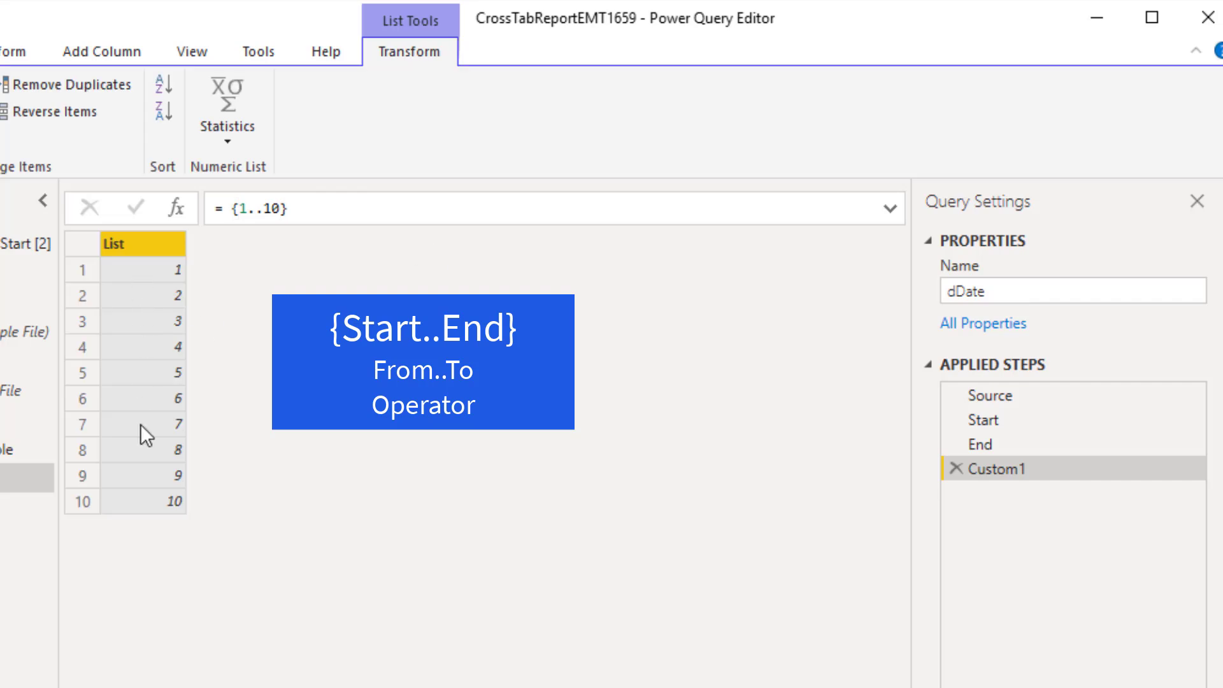
- Change the list to {Number.From(Start)..Number.From(End)}, giving serial numbers from 43466
{"action": "left_click_drag", "start_coordinate": [240, 208], "coordinate": [280, 207]}
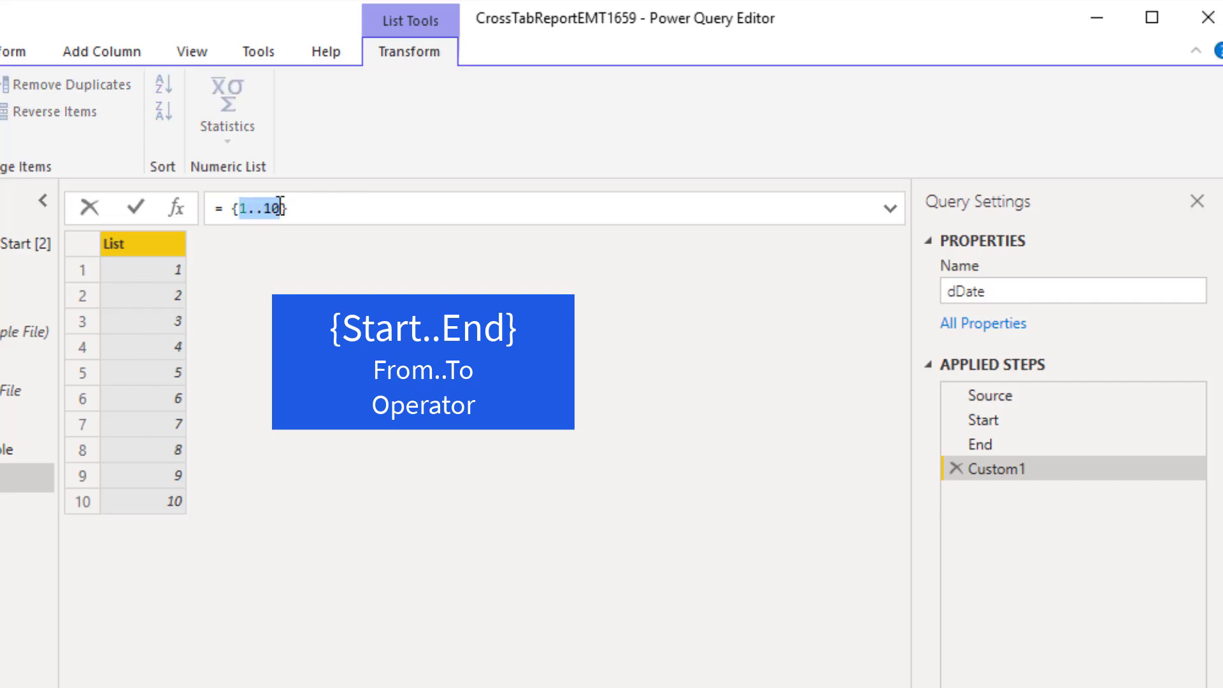
{"action": "type", "text": "Start"}
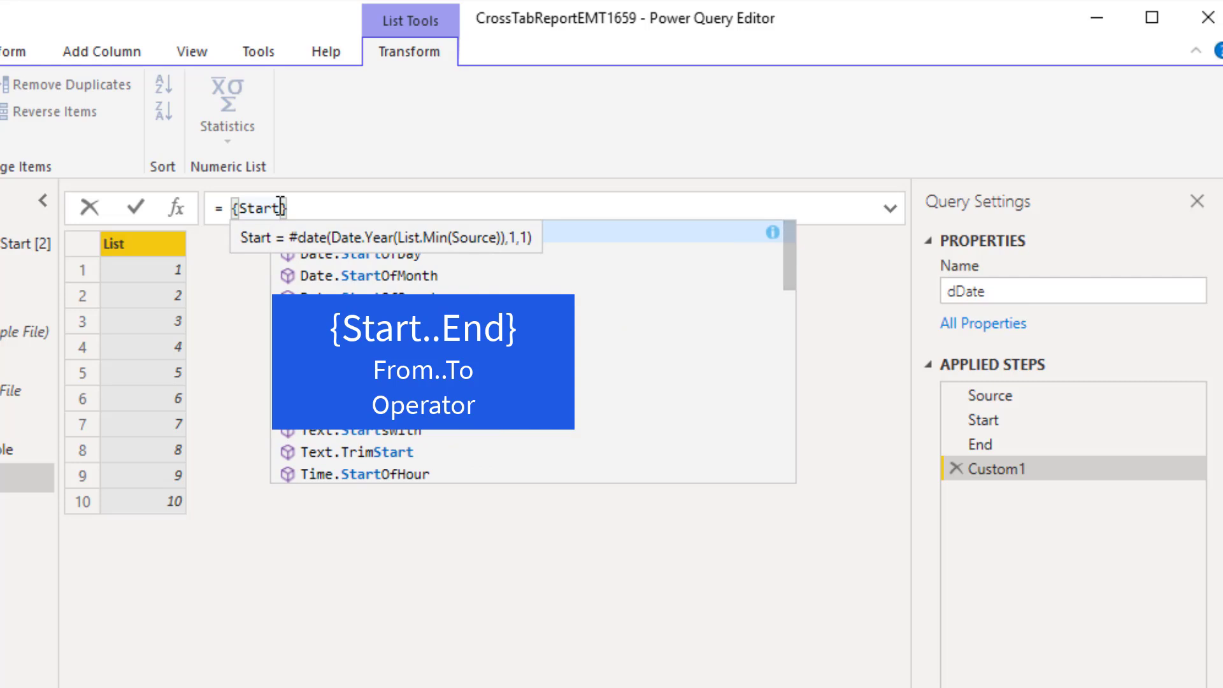
{"action": "type", "text": "..End"}
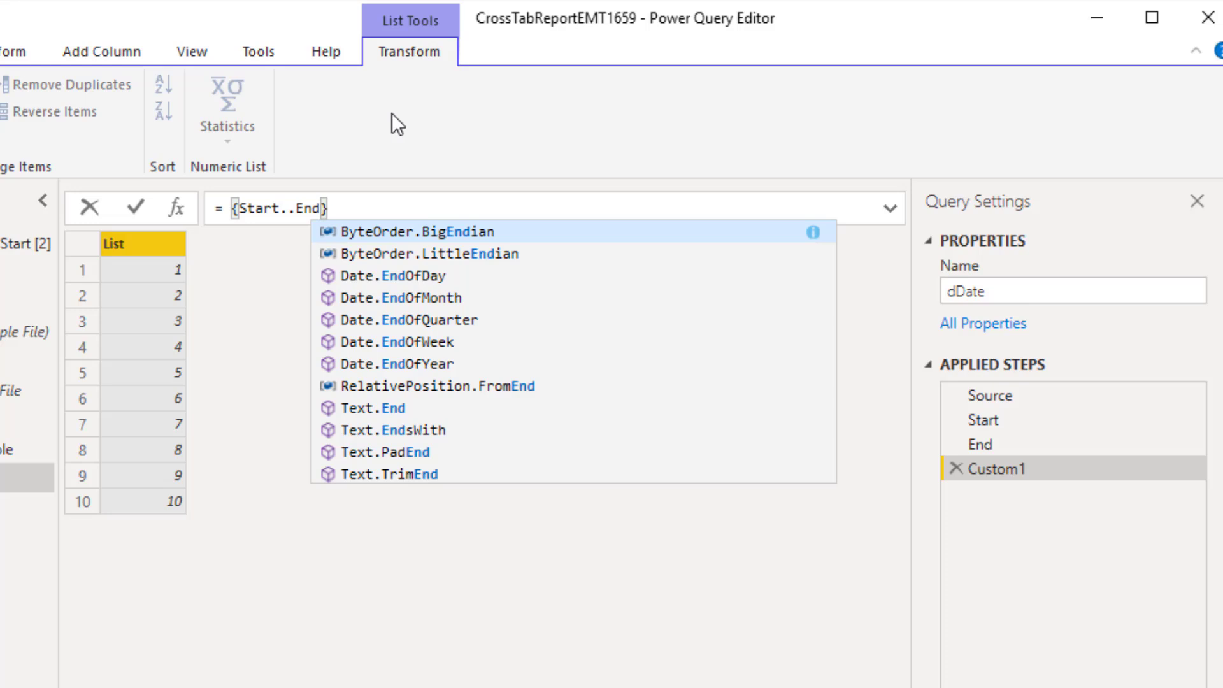
{"action": "left_click", "coordinate": [238, 208]}
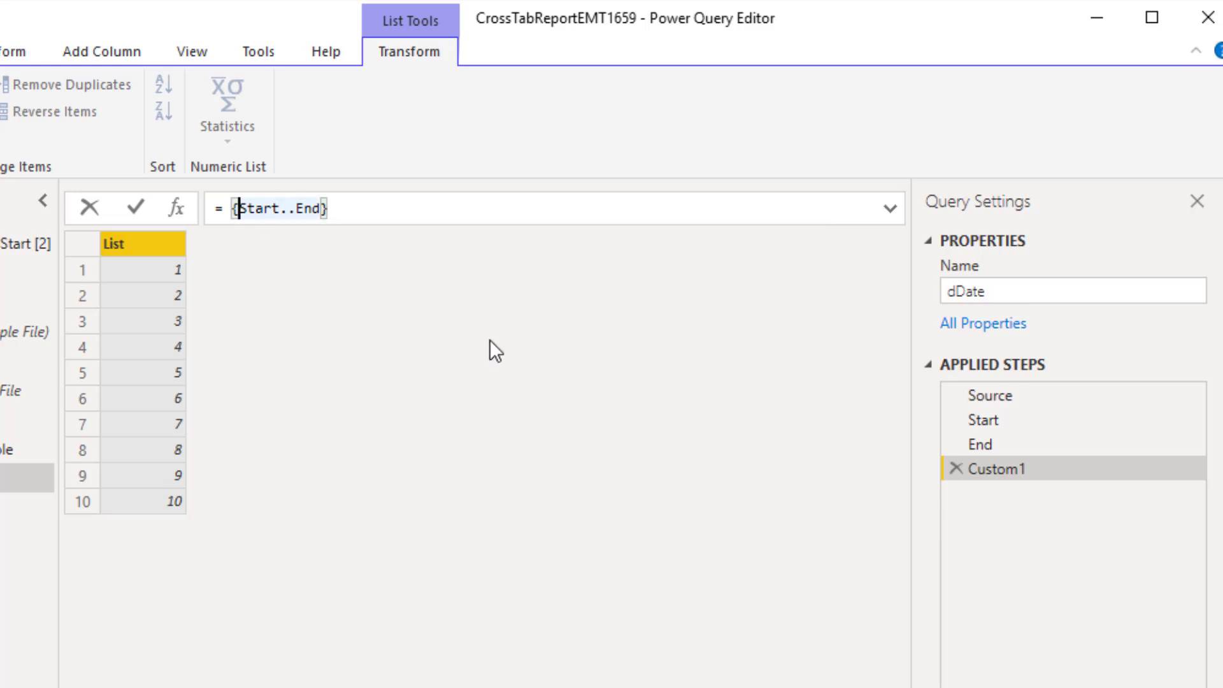
{"action": "type", "text": "Number"}
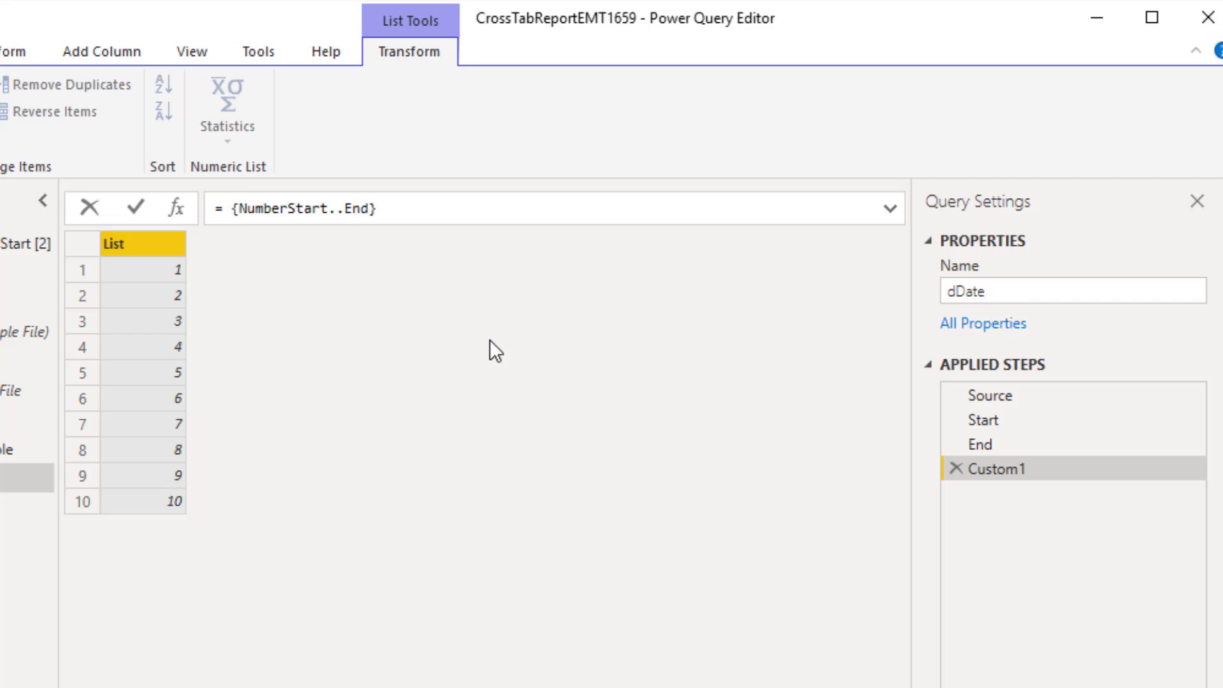
{"action": "type", "text": ".F"}
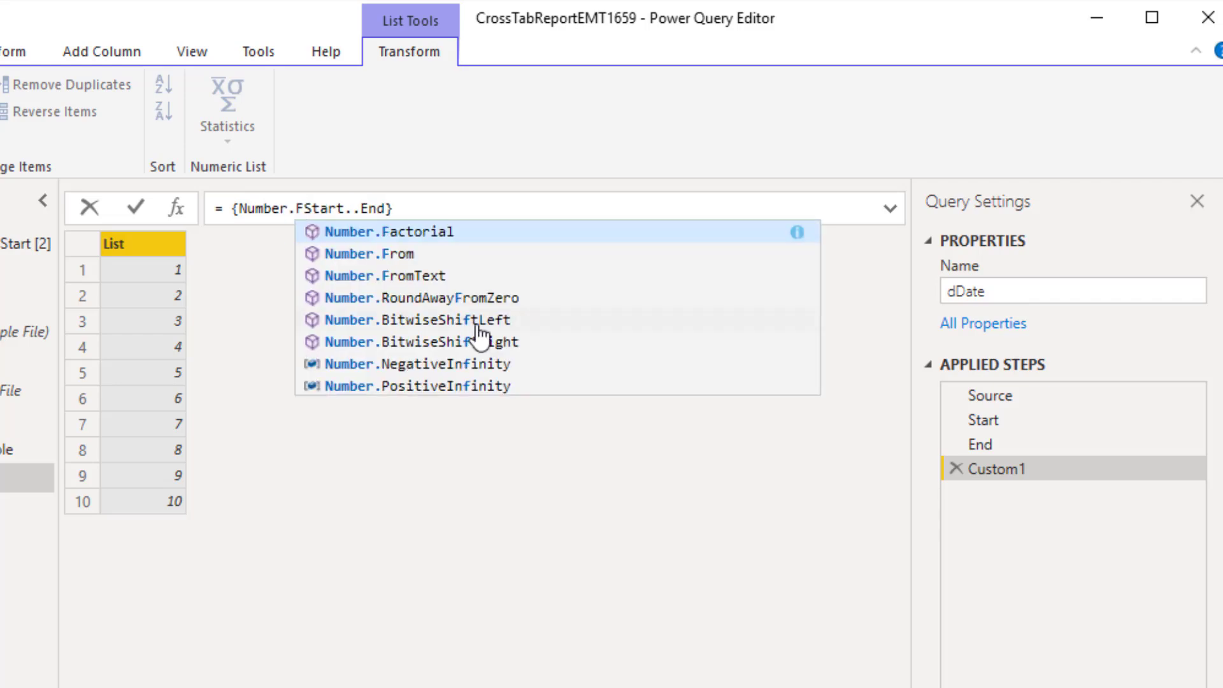
{"action": "type", "text": "rom("}
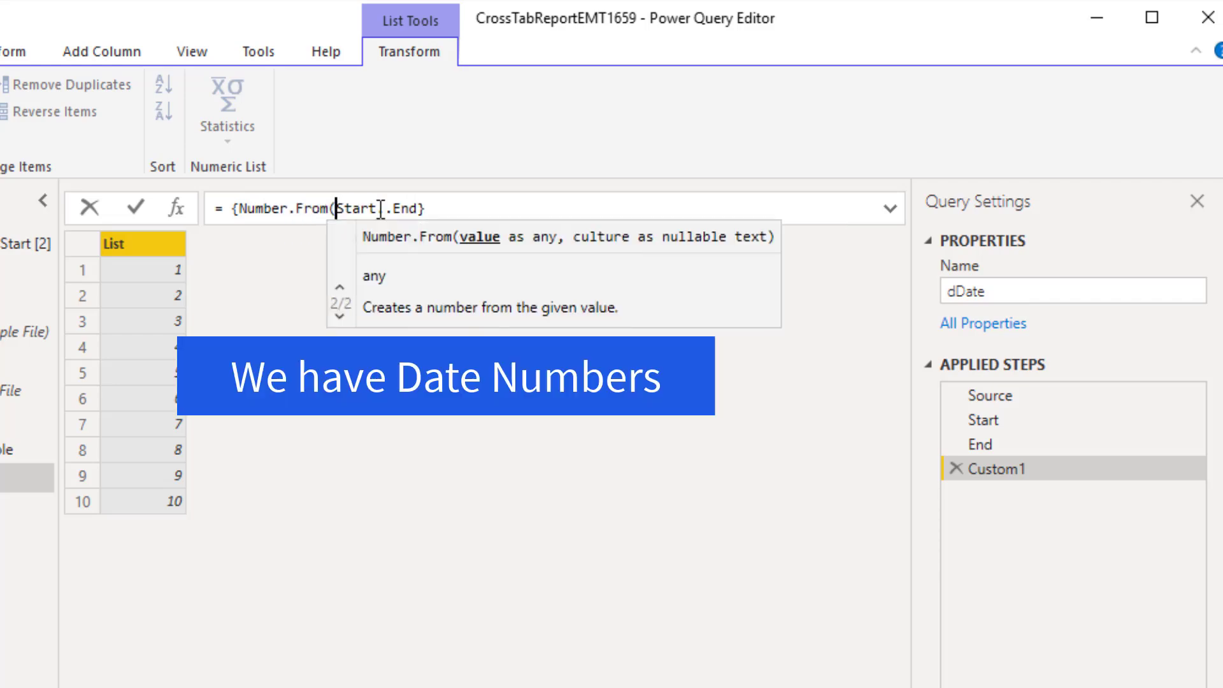
{"action": "key", "text": "ctrl+Right"}
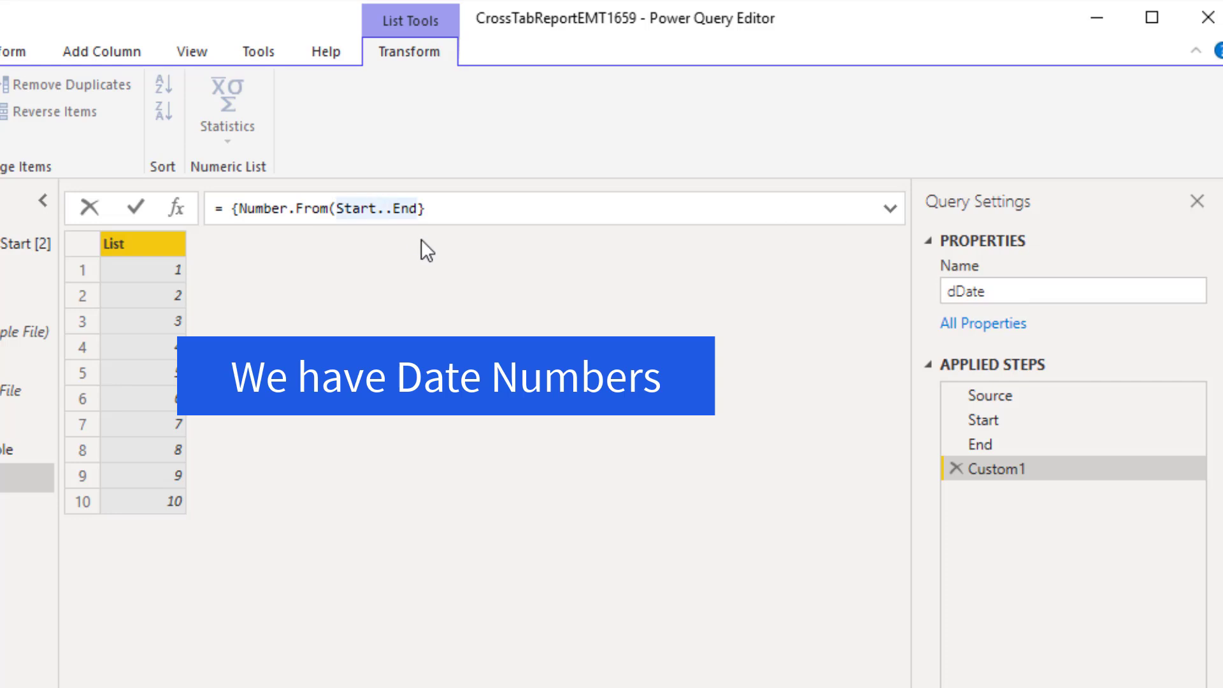
{"action": "type", "text": ")"}
{"action": "key", "text": "ctrl+Right"}
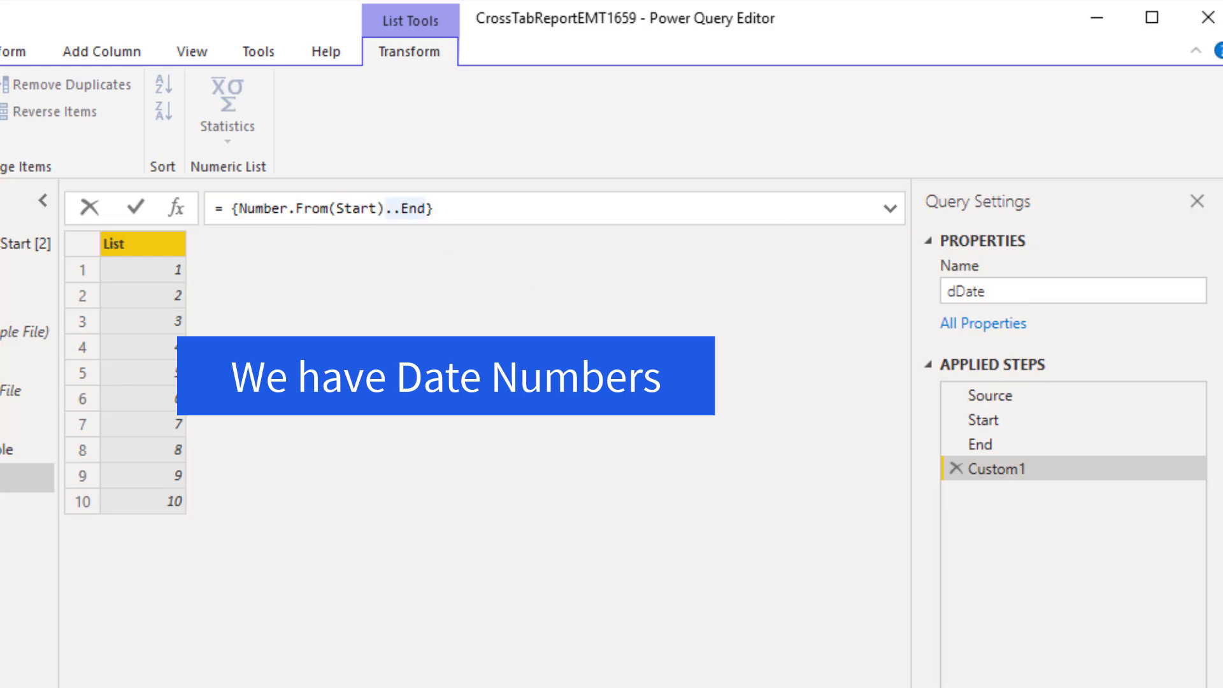
{"action": "type", "text": "Number.From("}
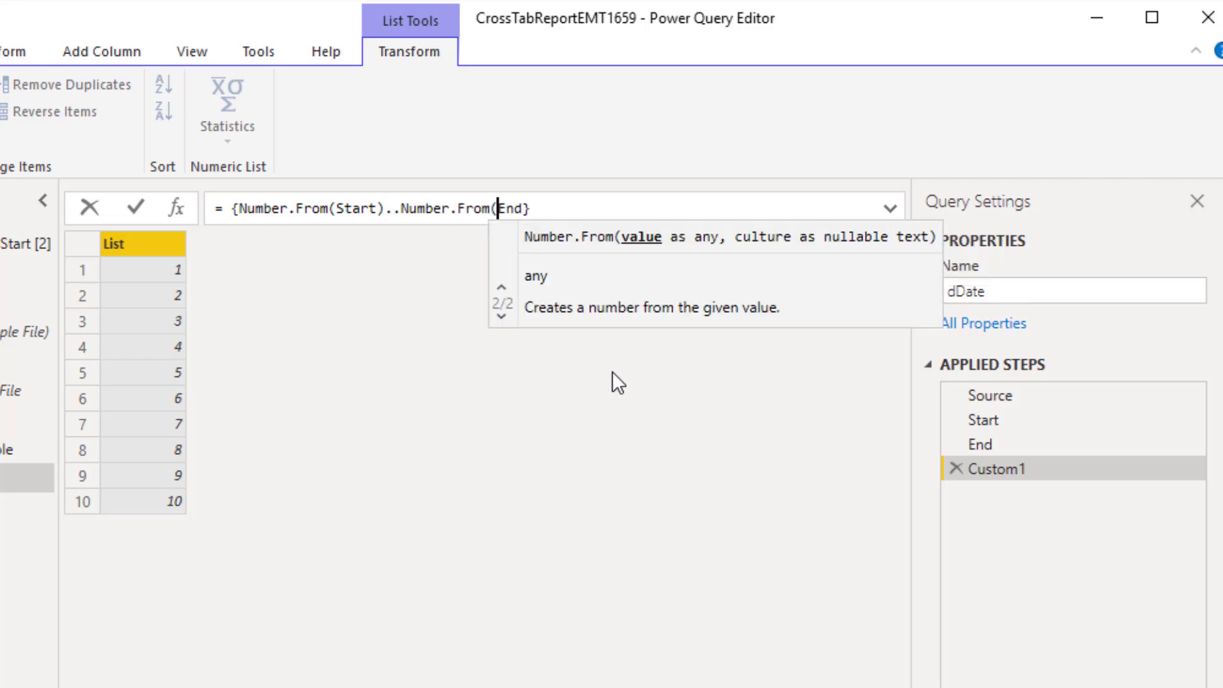
{"action": "key", "text": "ctrl+Right"}
{"action": "type", "text": ")"}
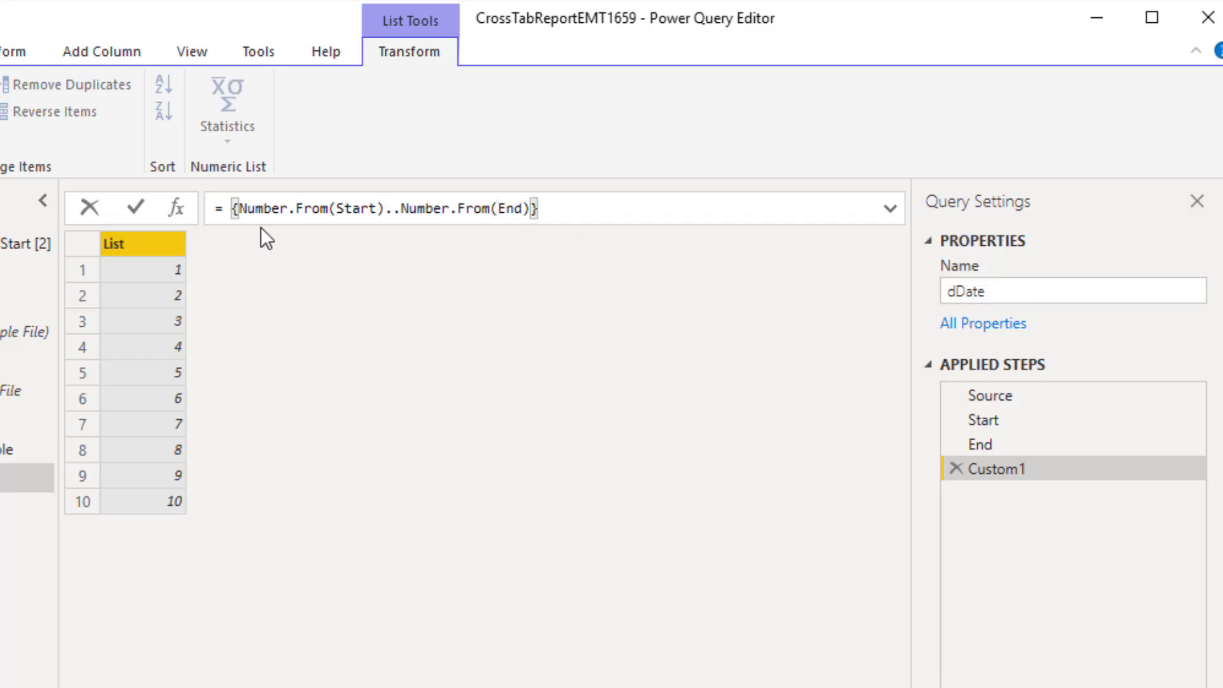
{"action": "key", "text": "Return"}
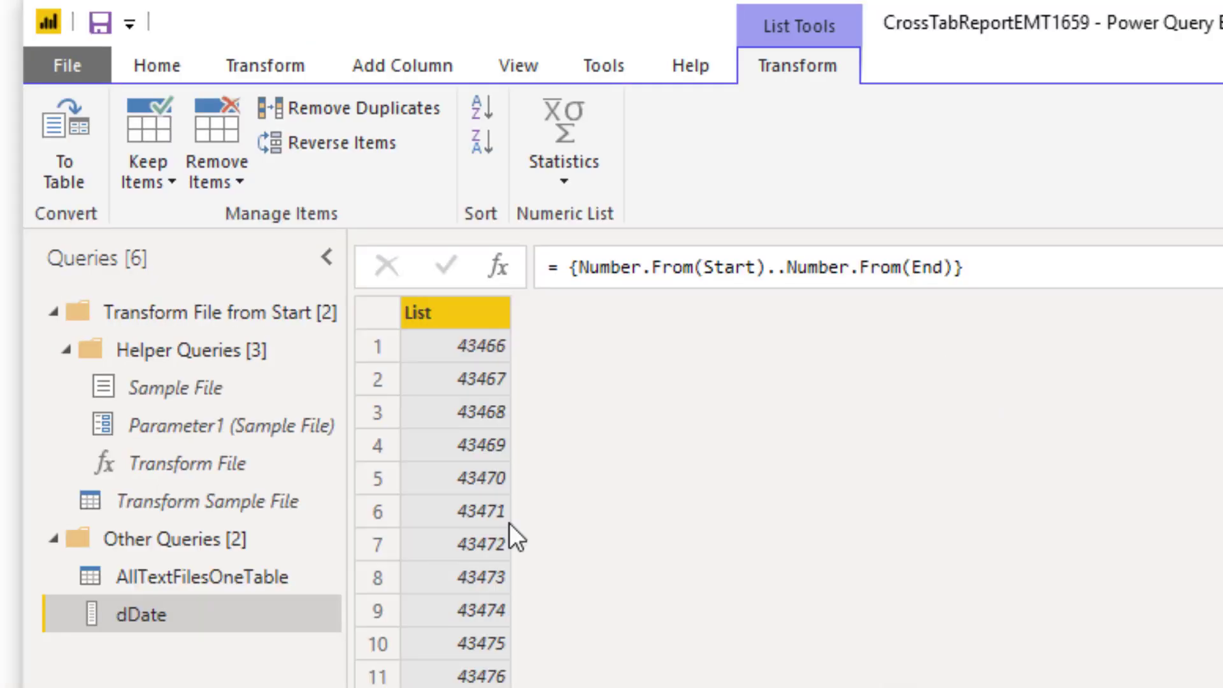
- Convert the dDate list to a table, keeping the step name ConvertedToTable
{"action": "left_click", "coordinate": [75, 151]}
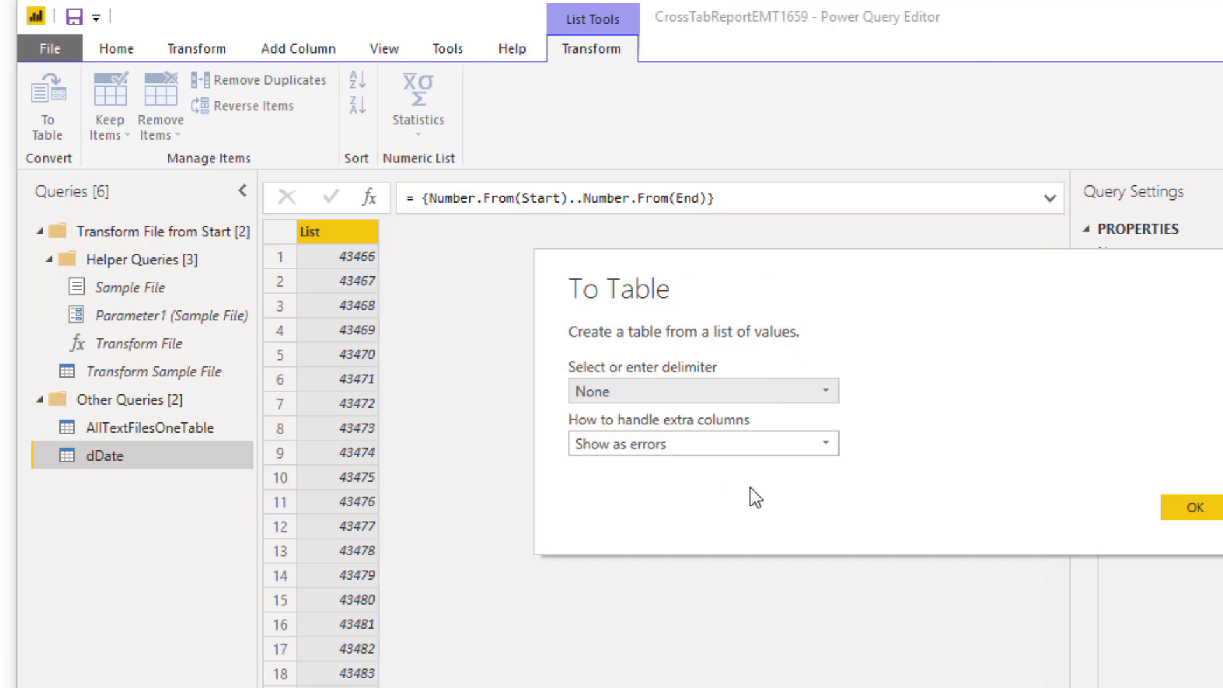
{"action": "left_click", "coordinate": [1219, 512]}
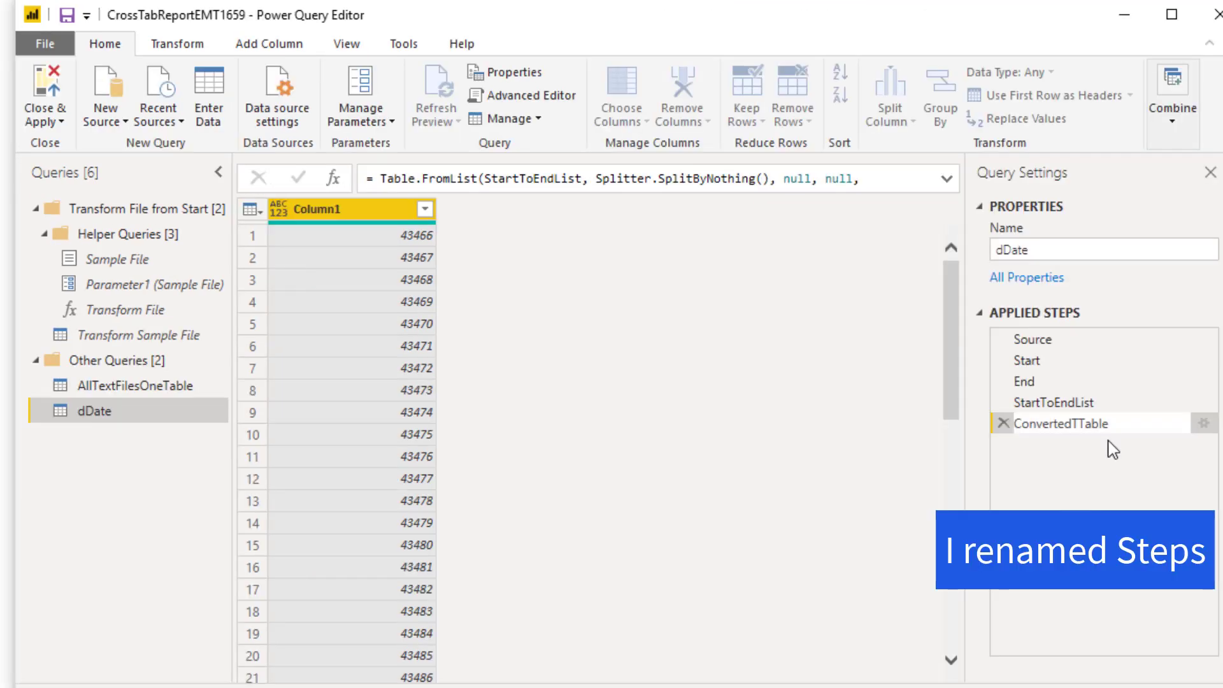
{"action": "type", "text": "onvertedToTable"}
{"action": "key", "text": "Return"}
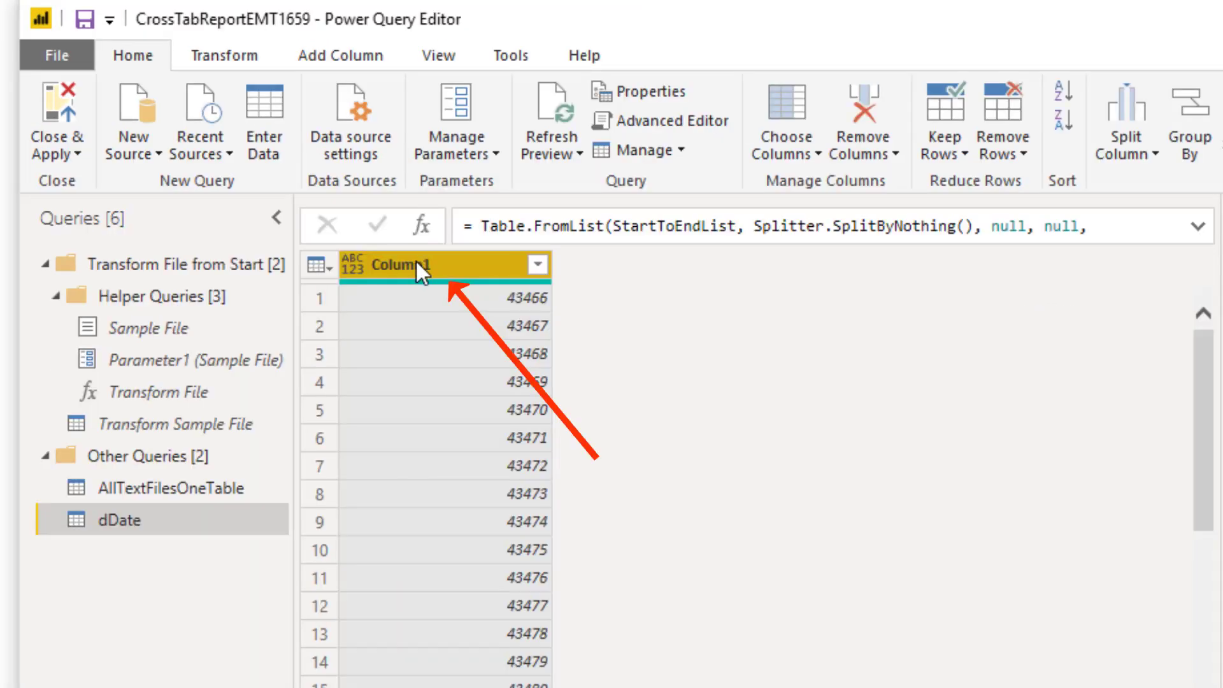
- Rename Column1 to Date and set its data type to Date
{"action": "double_click", "coordinate": [333, 210]}
{"action": "type", "text": "Date"}
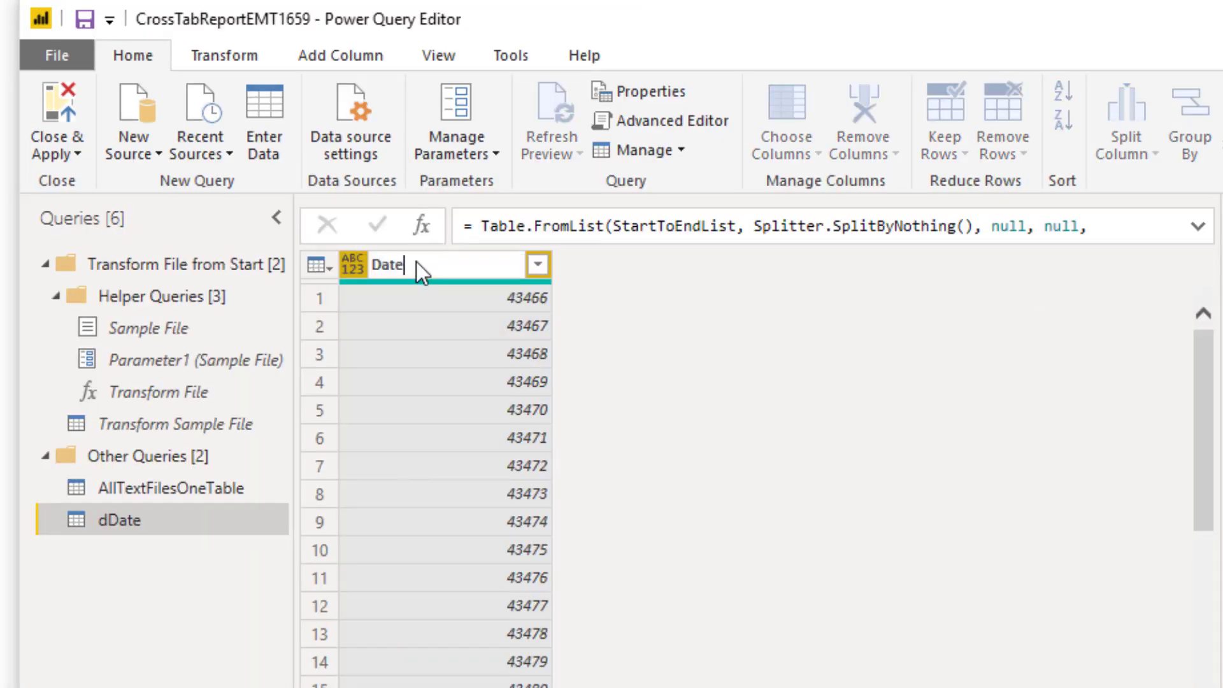
{"action": "key", "text": "Return"}
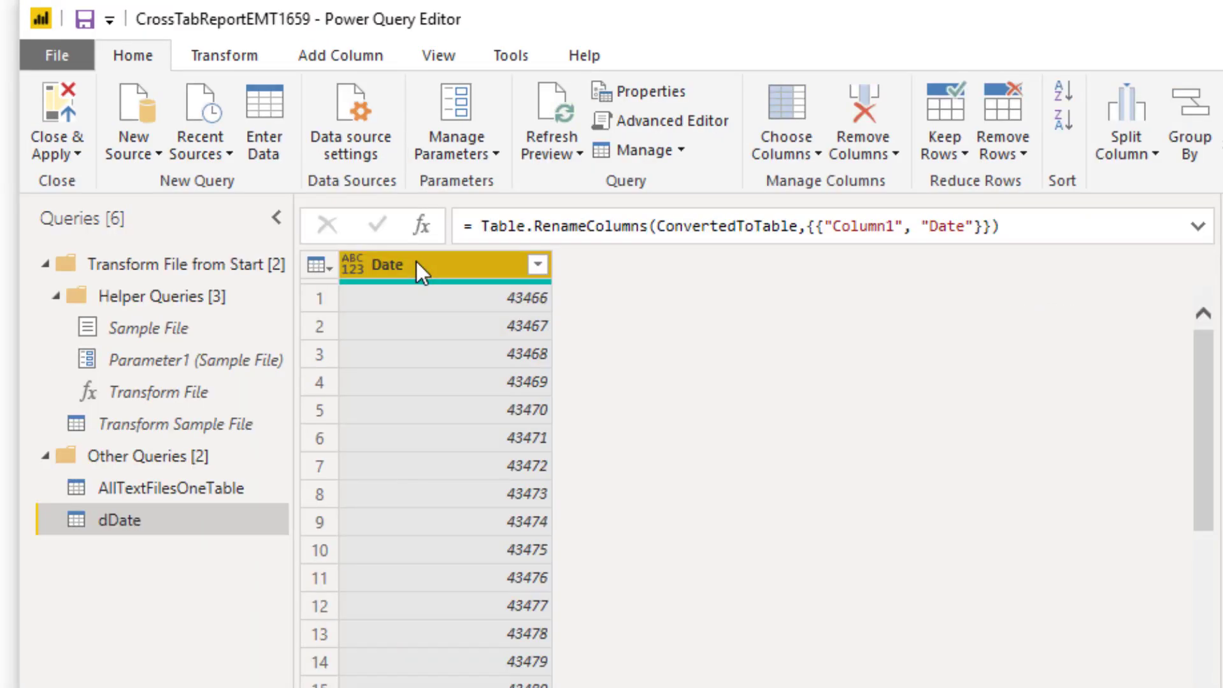
{"action": "left_click", "coordinate": [359, 268]}
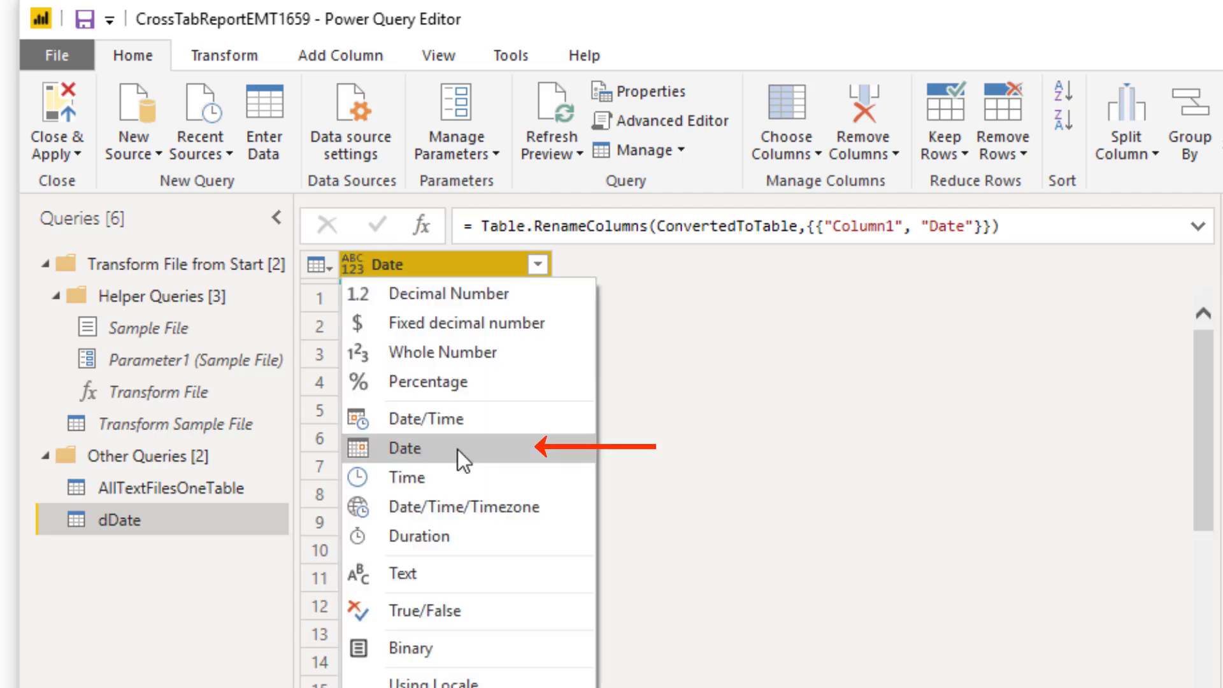
{"action": "left_click", "coordinate": [508, 456]}
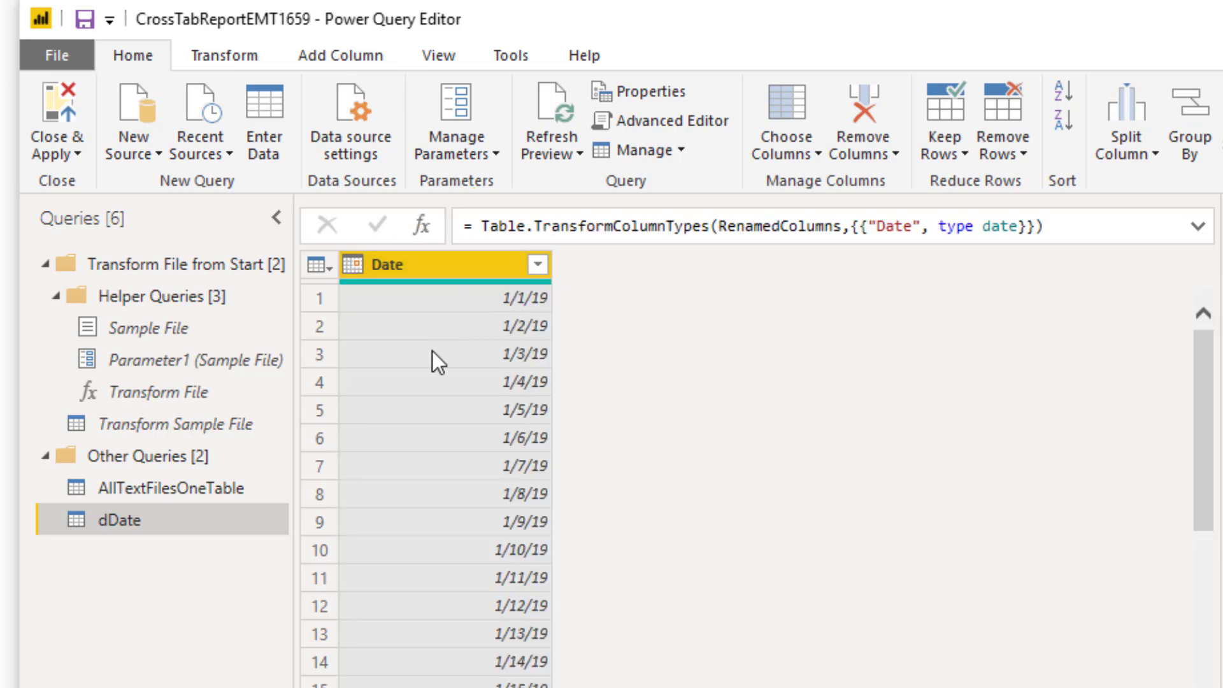
- Add a Month number column derived from the Date column
{"action": "left_click", "coordinate": [363, 64]}
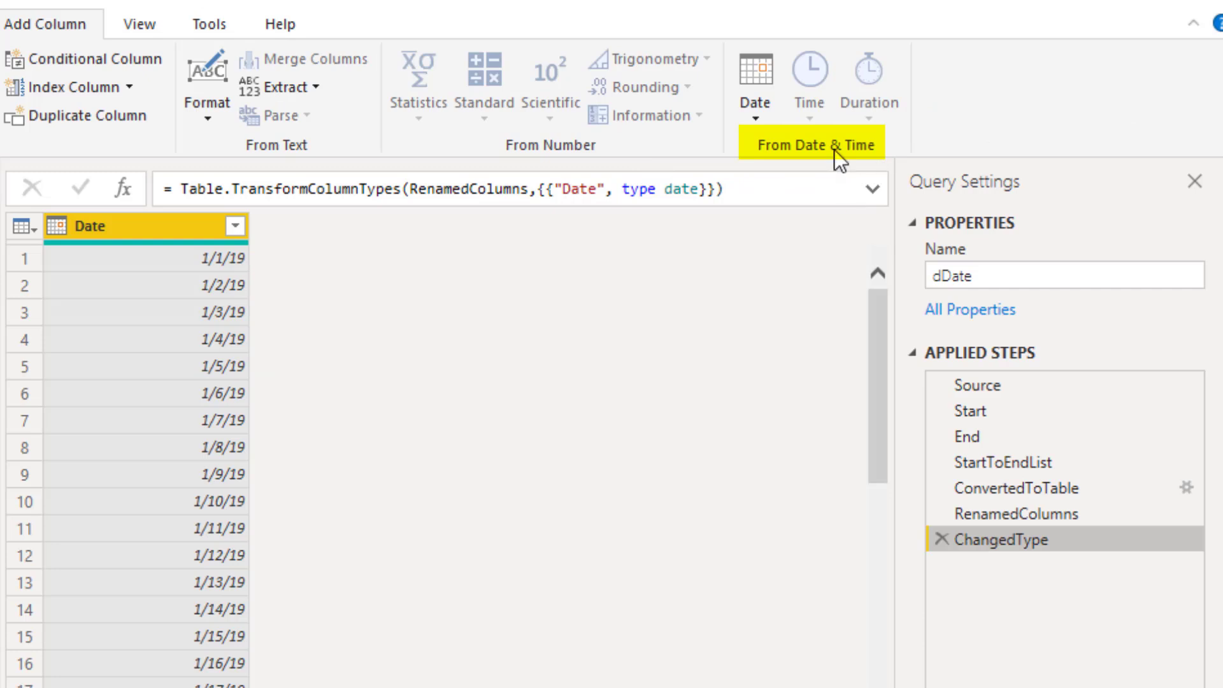
{"action": "left_click", "coordinate": [758, 124]}
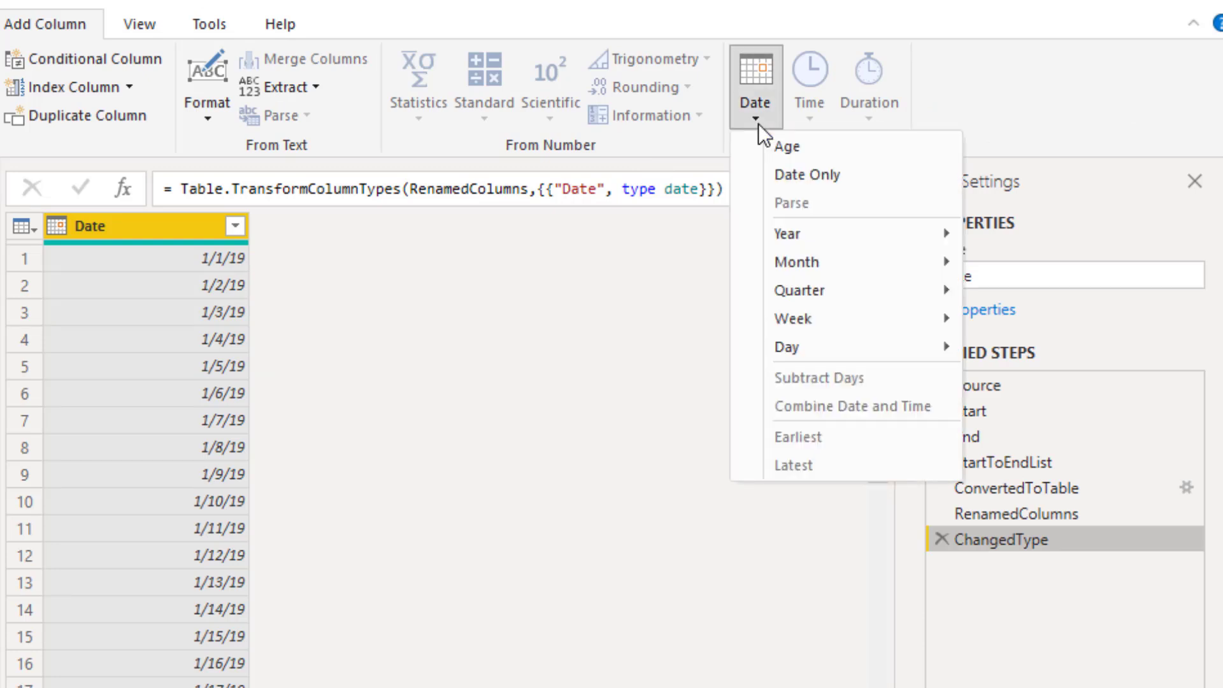
{"action": "mouse_move", "coordinate": [790, 261]}
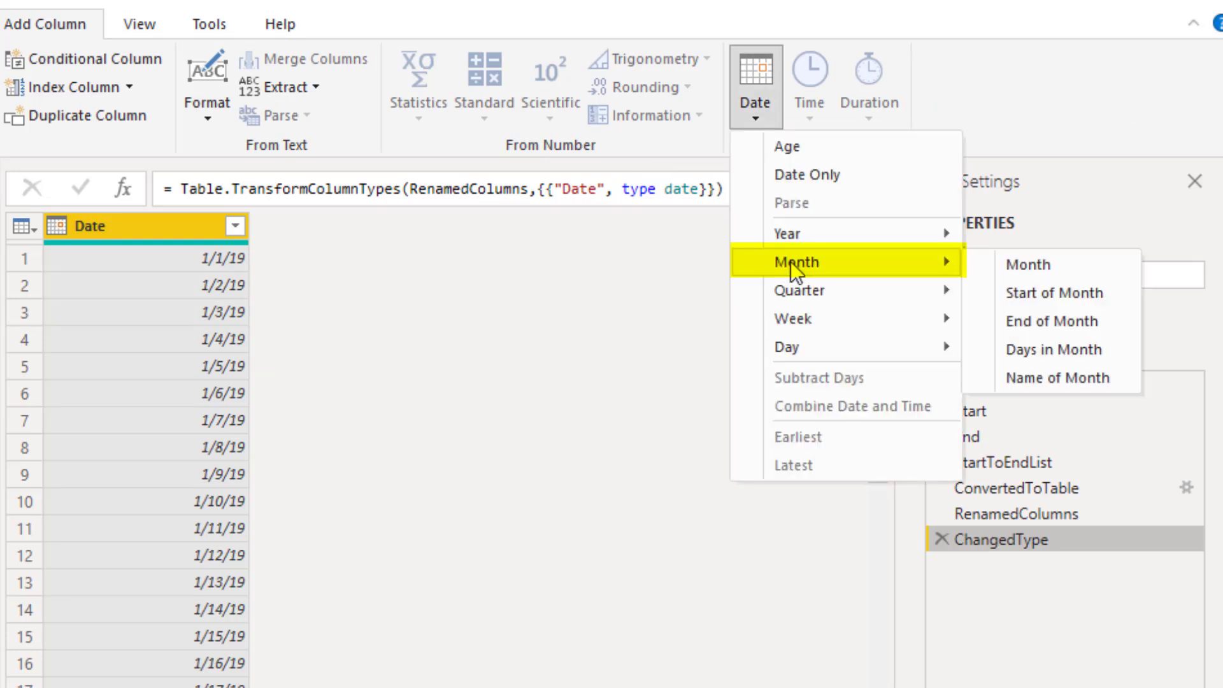
{"action": "left_click", "coordinate": [1048, 265]}
{"action": "left_click", "coordinate": [133, 227]}
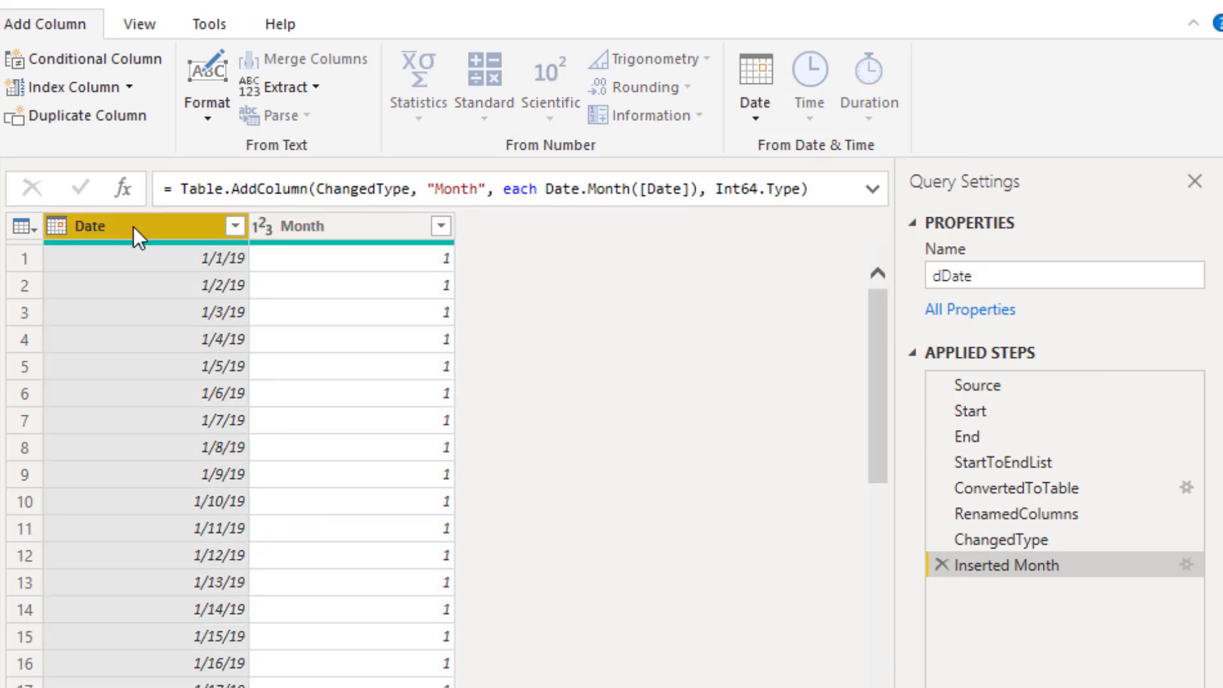
- Add a Month Name column and wrap its formula as Text.Start(Date.MonthName([Date]),3)
{"action": "left_click", "coordinate": [755, 115]}
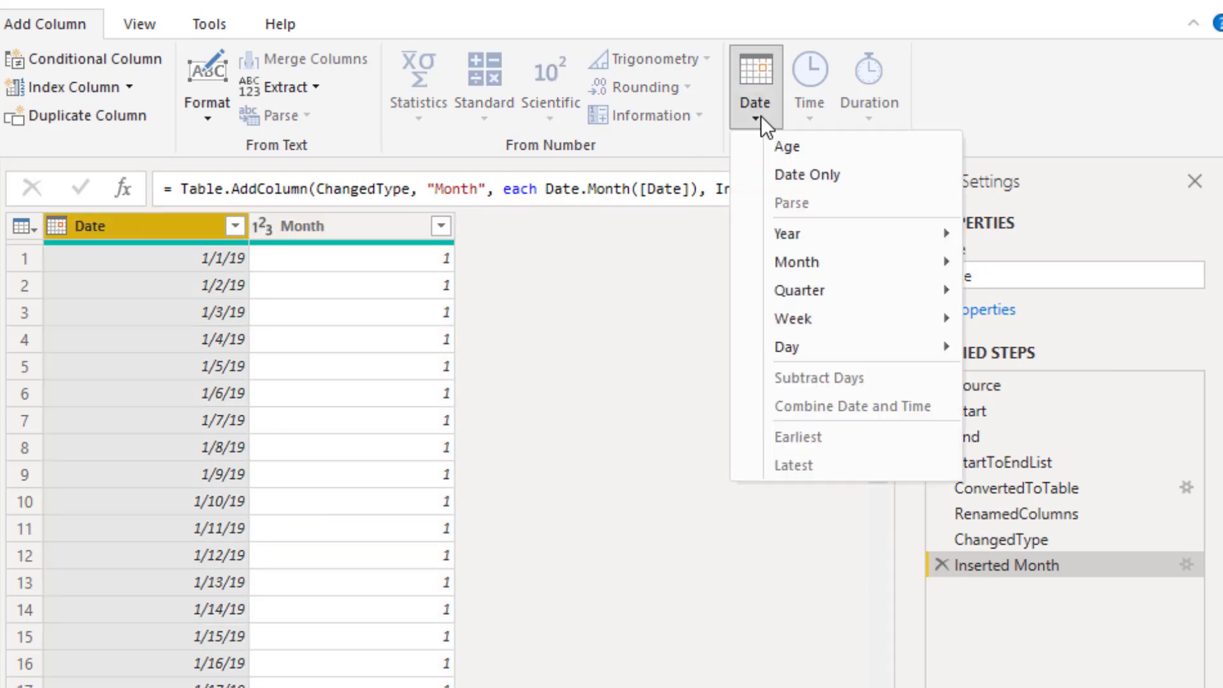
{"action": "mouse_move", "coordinate": [809, 264]}
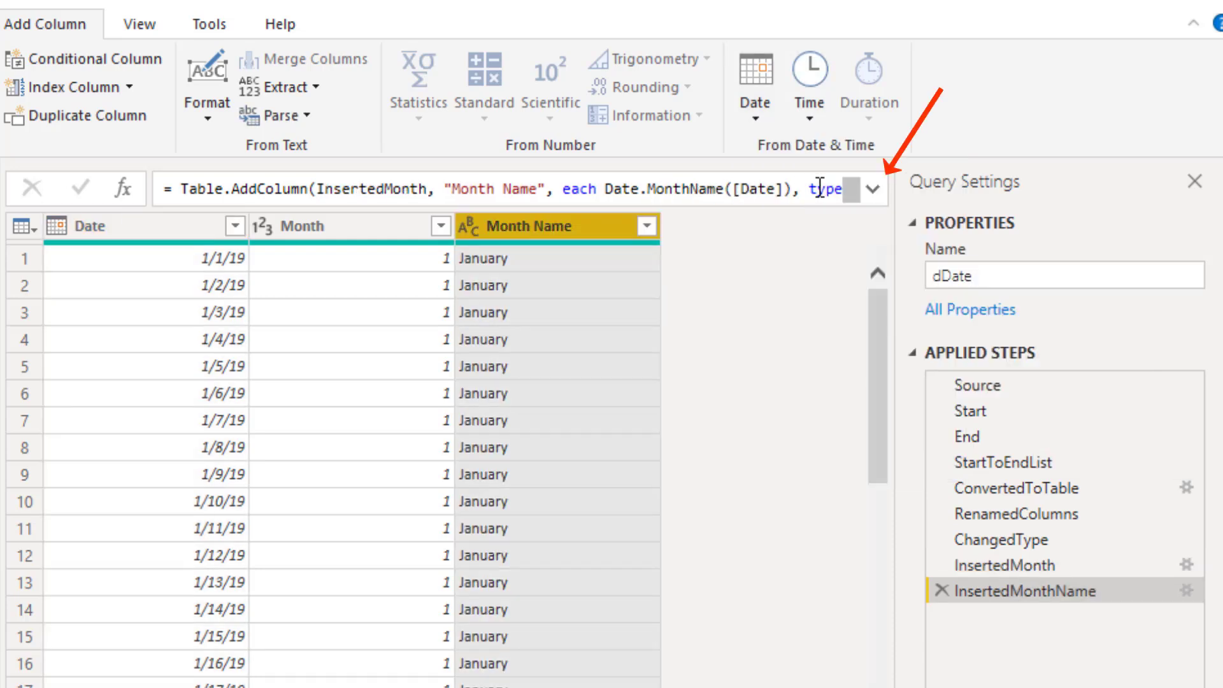
{"action": "left_click", "coordinate": [873, 188]}
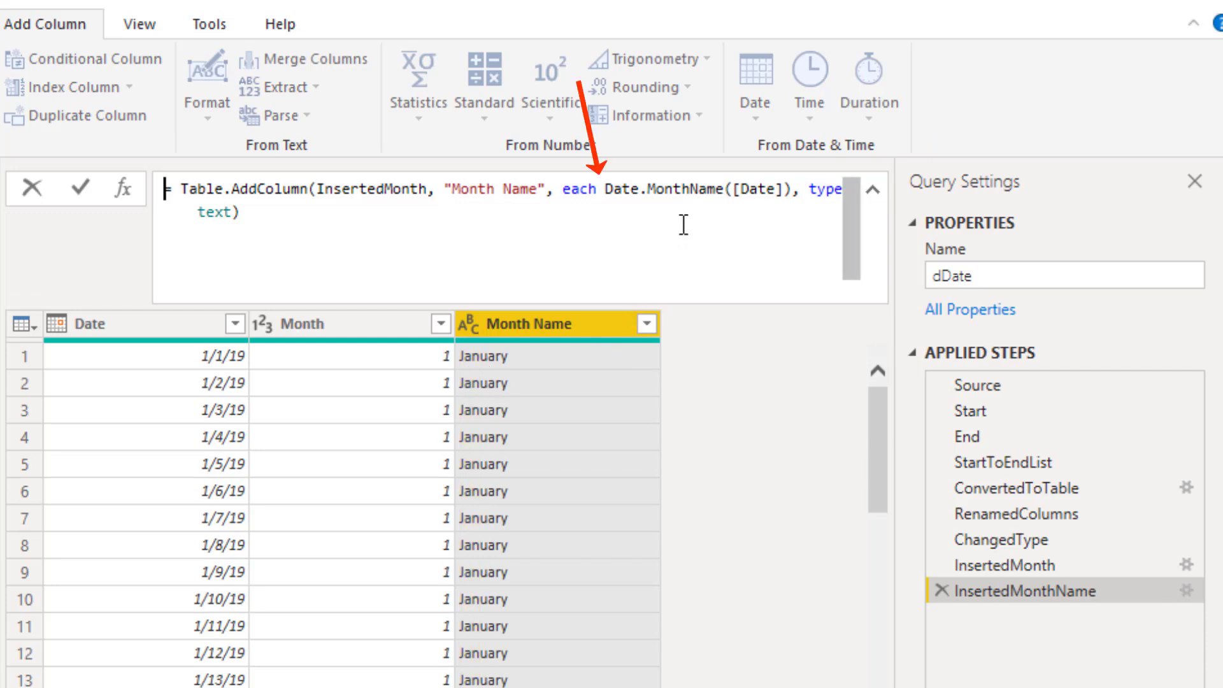
{"action": "left_click", "coordinate": [603, 189]}
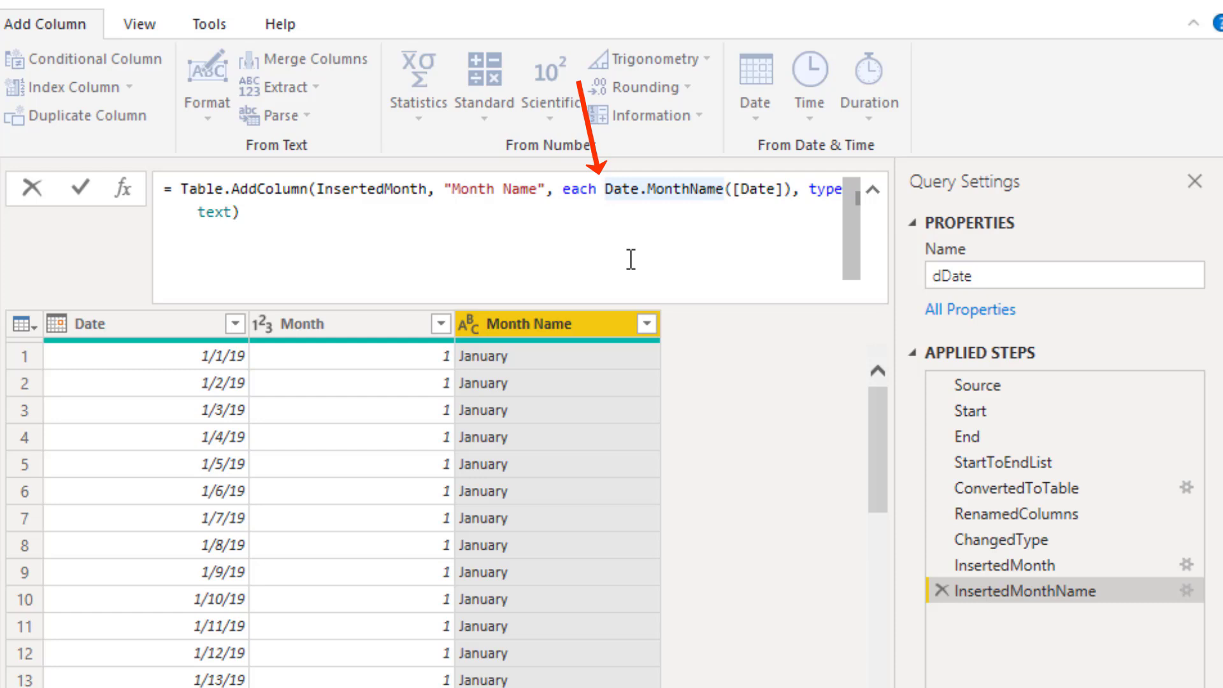
{"action": "type", "text": "Text"}
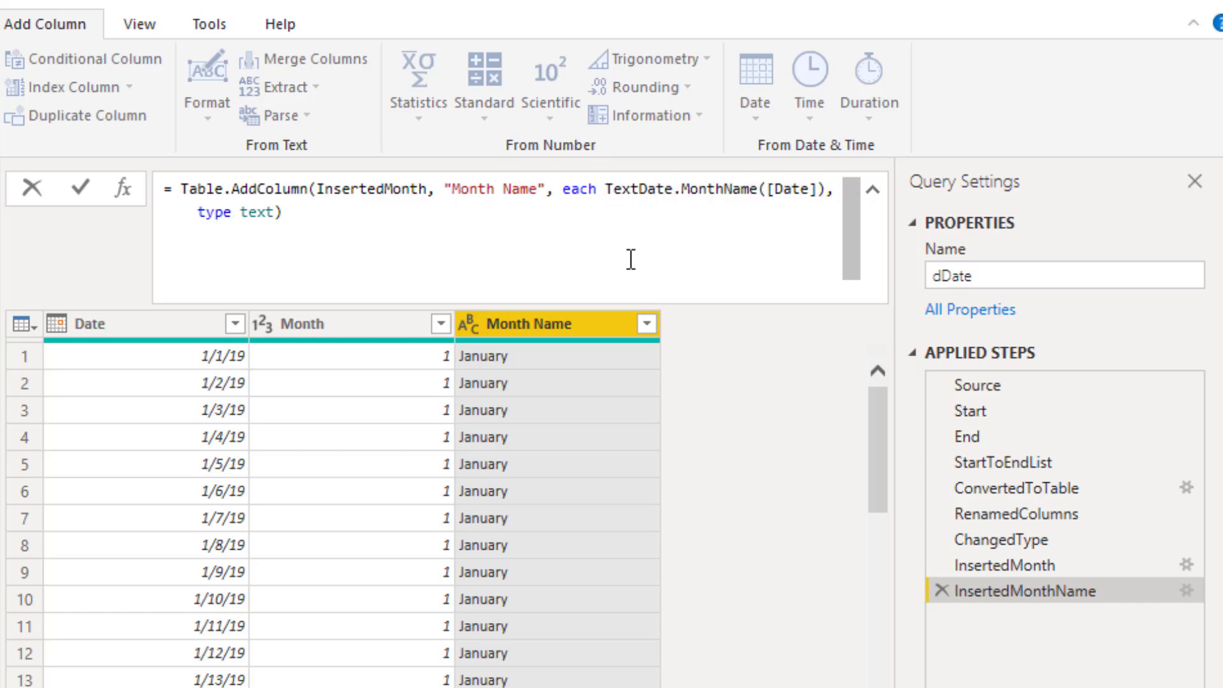
{"action": "type", "text": ".Start("}
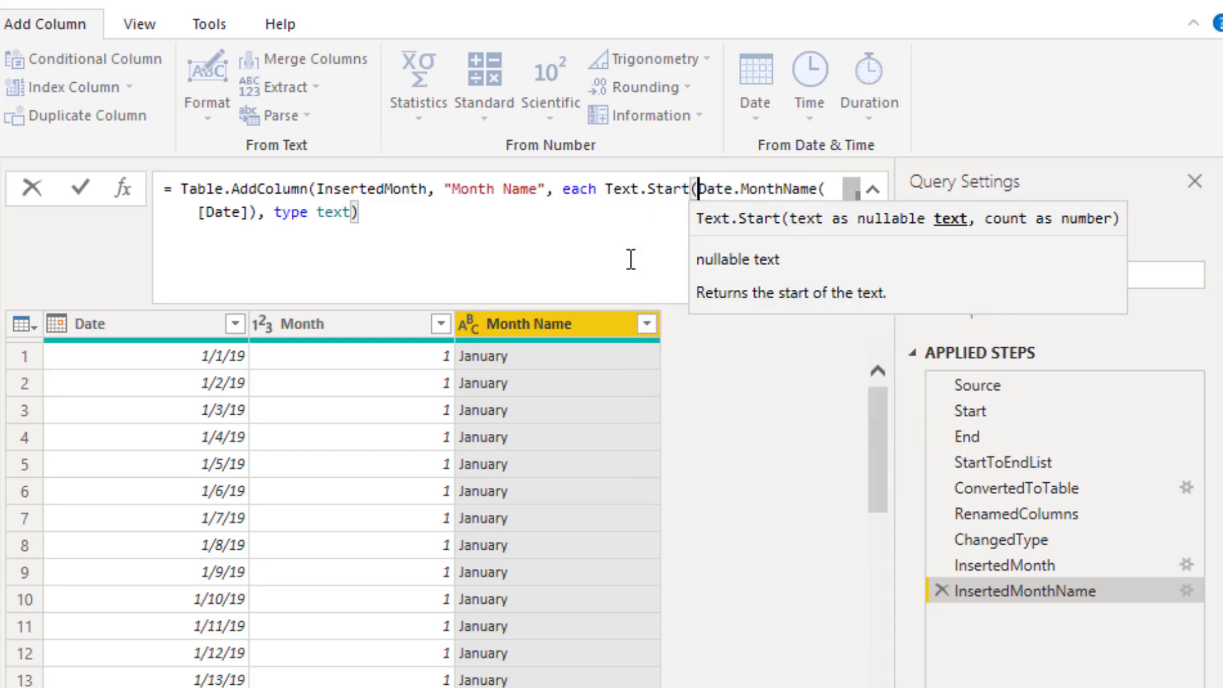
{"action": "left_click", "coordinate": [258, 214]}
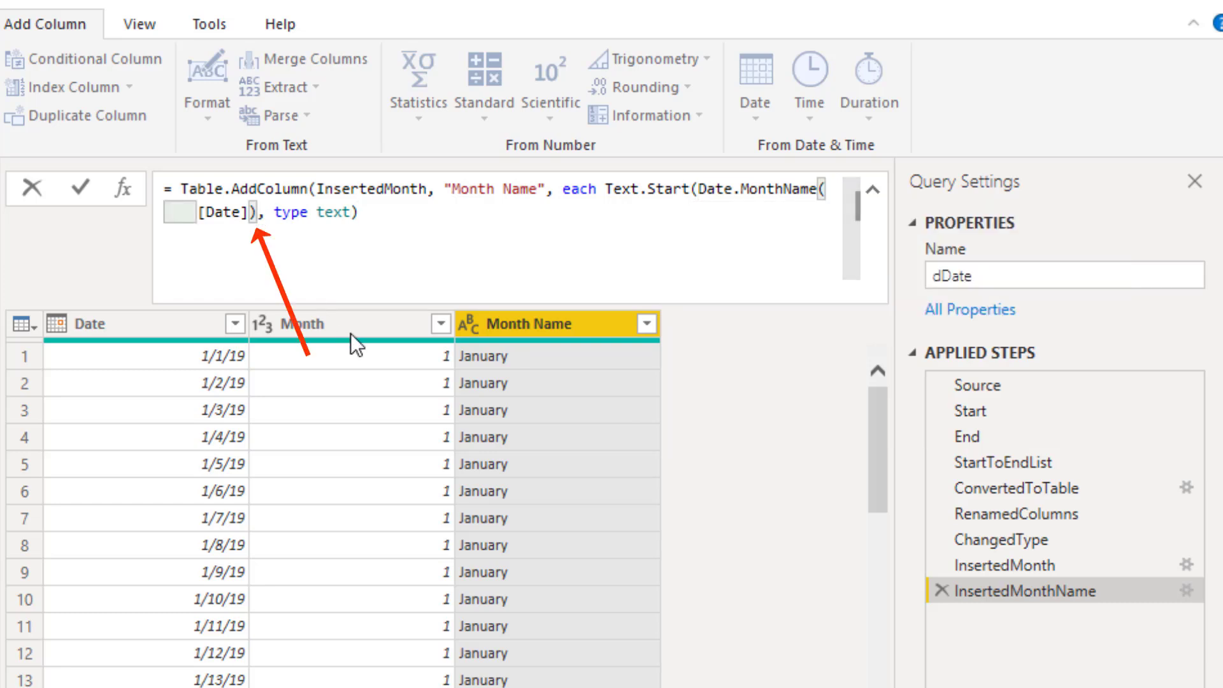
{"action": "type", "text": ",3)"}
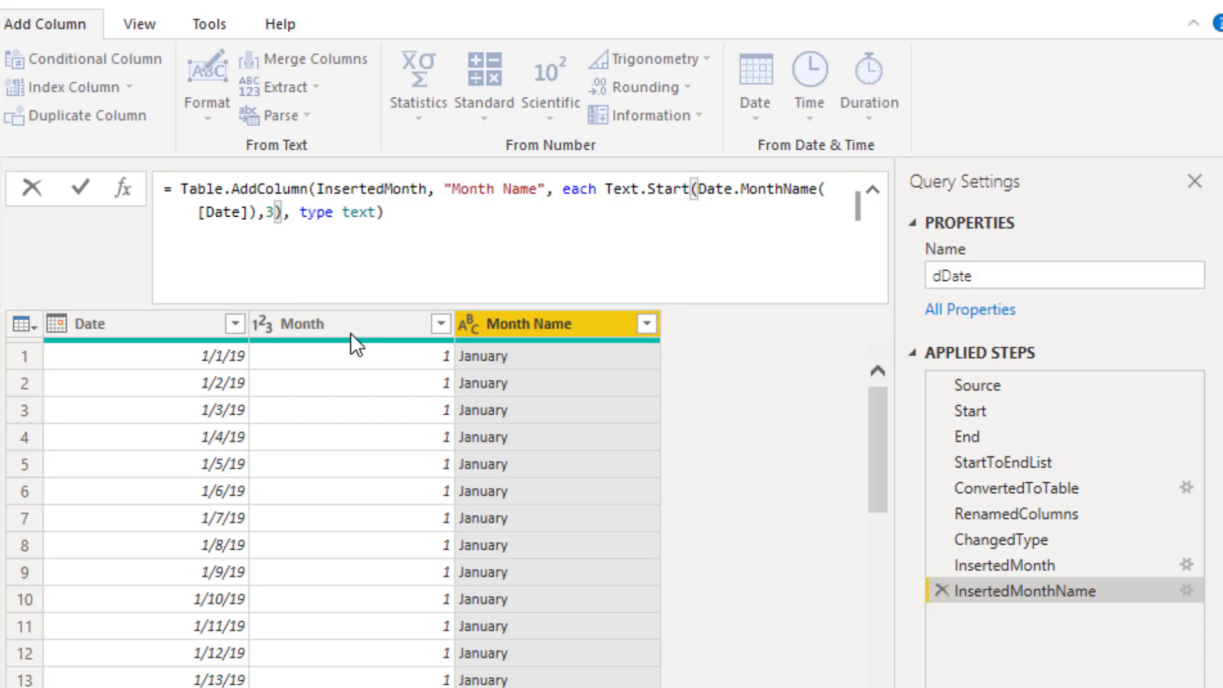
{"action": "left_click", "coordinate": [81, 190]}
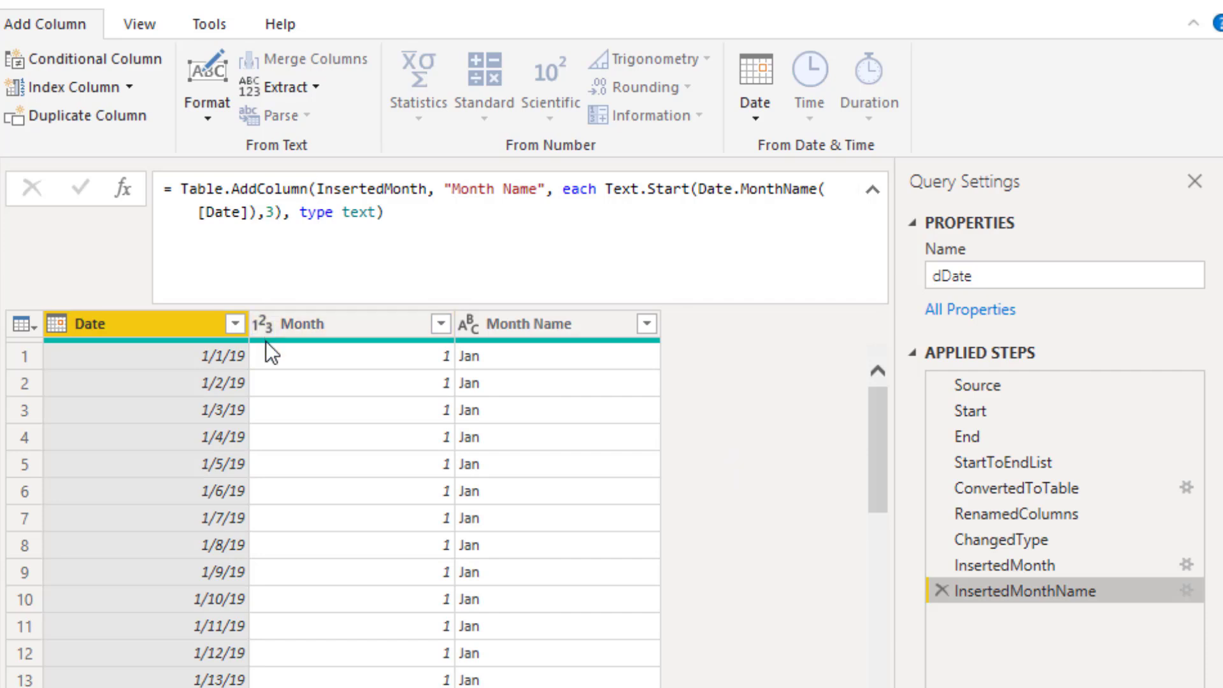
- Insert a Year column at the ChangedType step, then return to the final InsertedMonthName step
{"action": "left_click", "coordinate": [992, 549]}
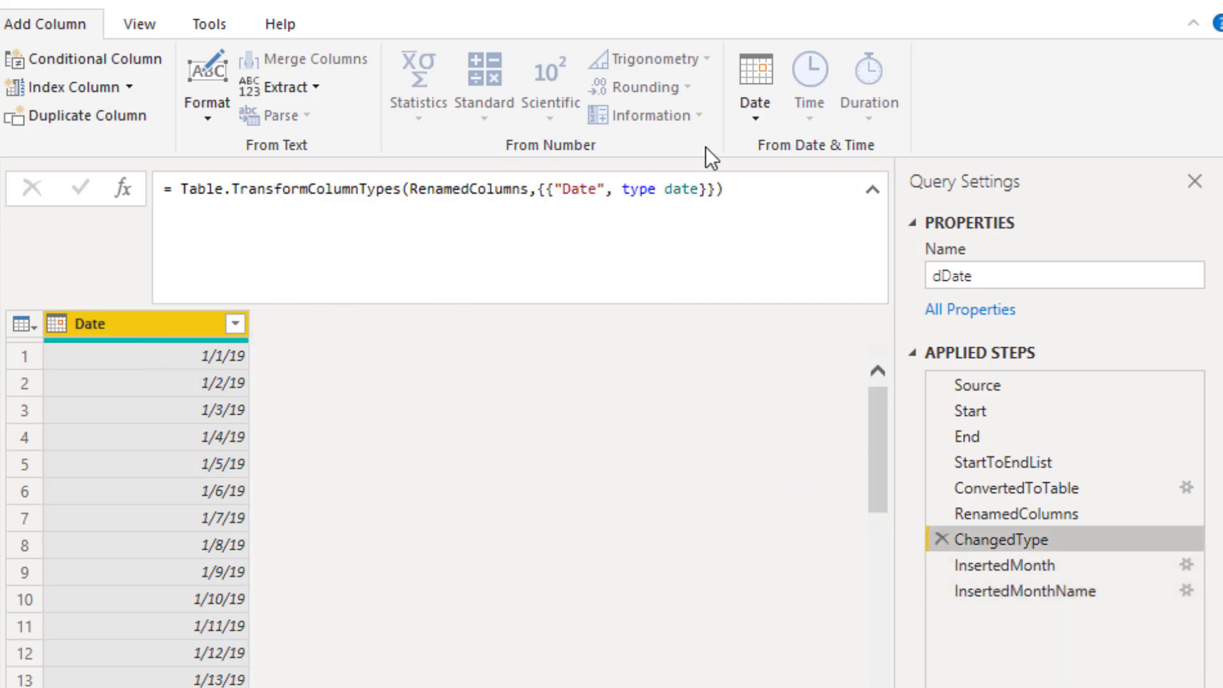
{"action": "left_click", "coordinate": [746, 120]}
{"action": "mouse_move", "coordinate": [800, 240]}
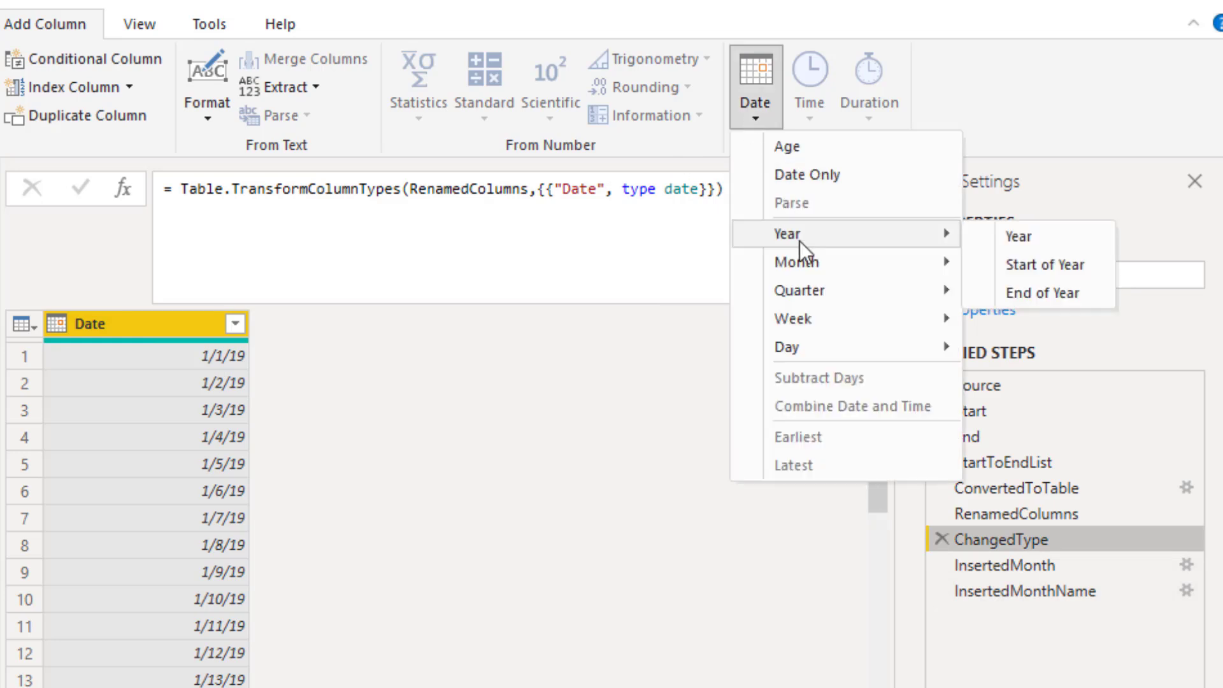
{"action": "left_click", "coordinate": [1016, 235]}
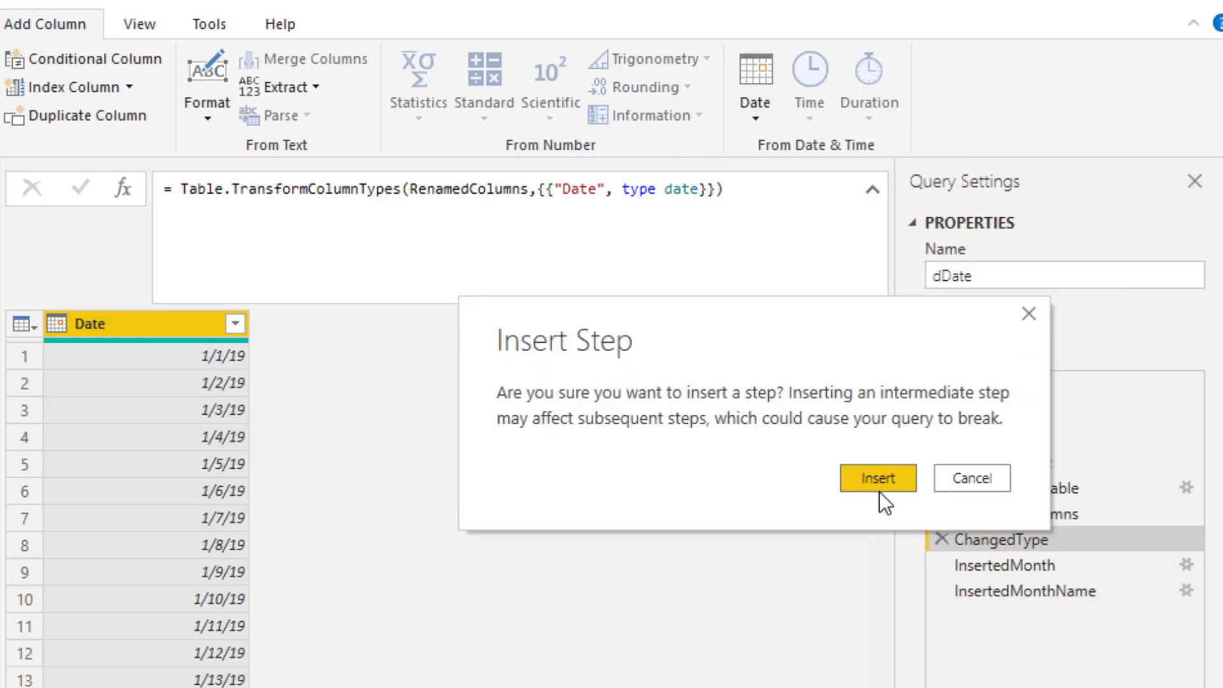
{"action": "left_click", "coordinate": [896, 479]}
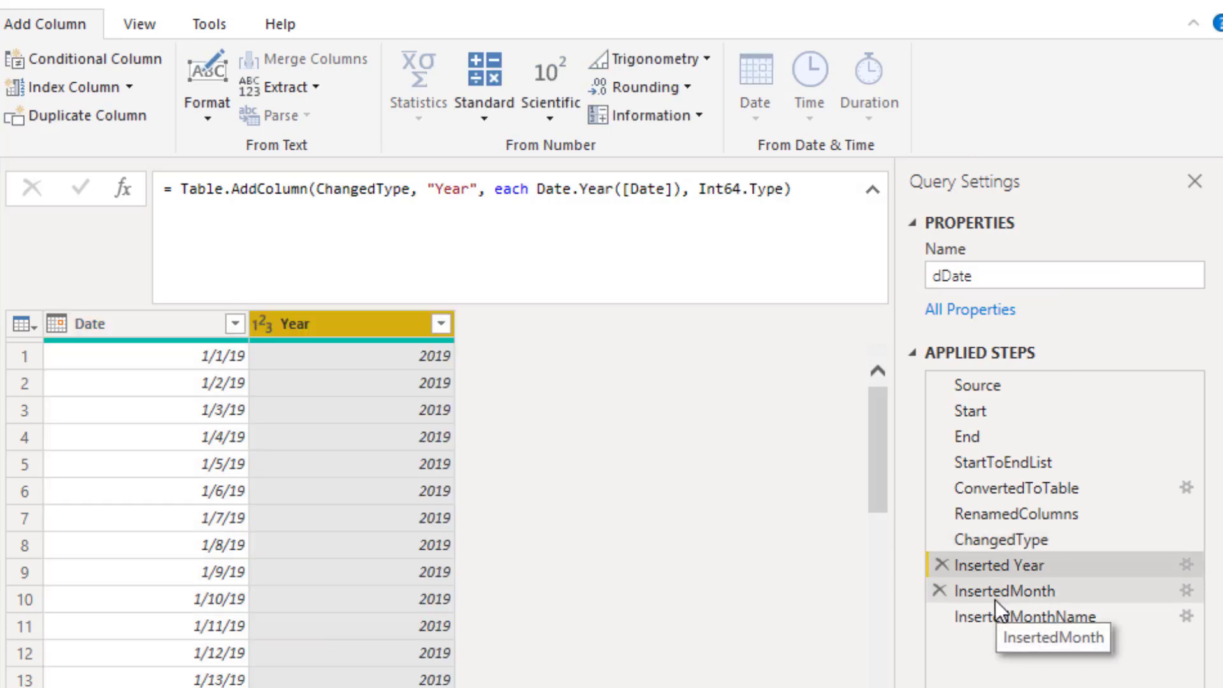
{"action": "left_click", "coordinate": [996, 599]}
{"action": "left_click", "coordinate": [999, 614]}
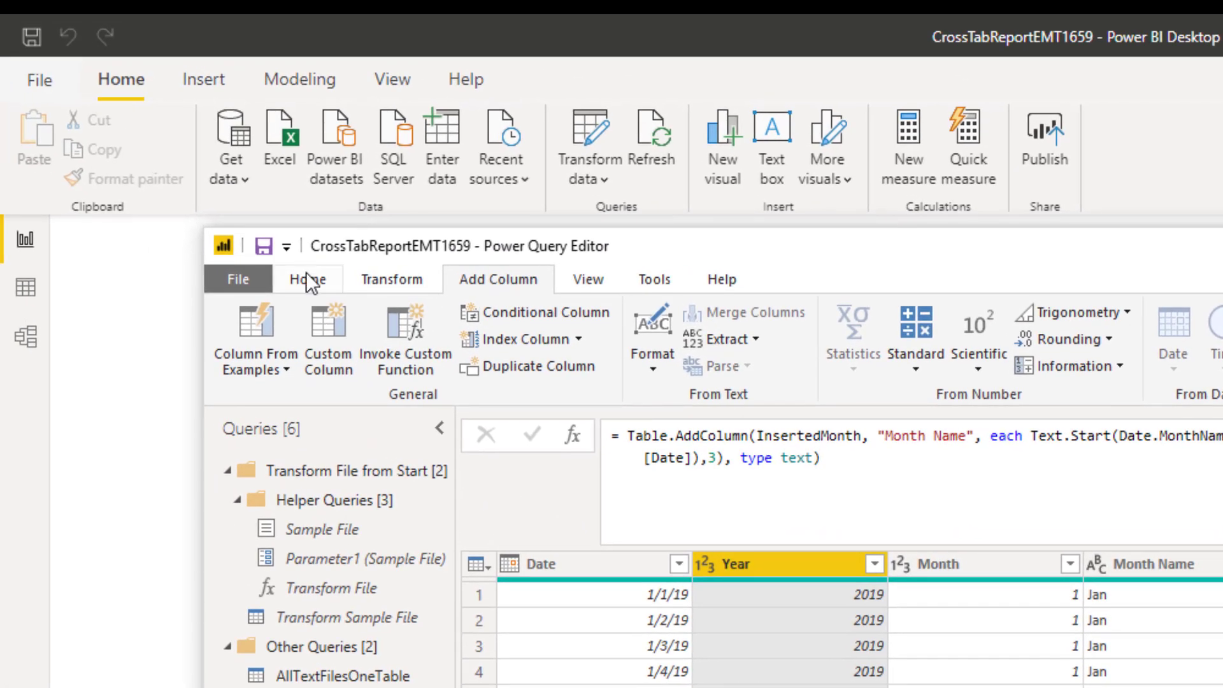
- Close & Apply the queries, check the dDate rows in Data view, then view the model
{"action": "left_click", "coordinate": [308, 280]}
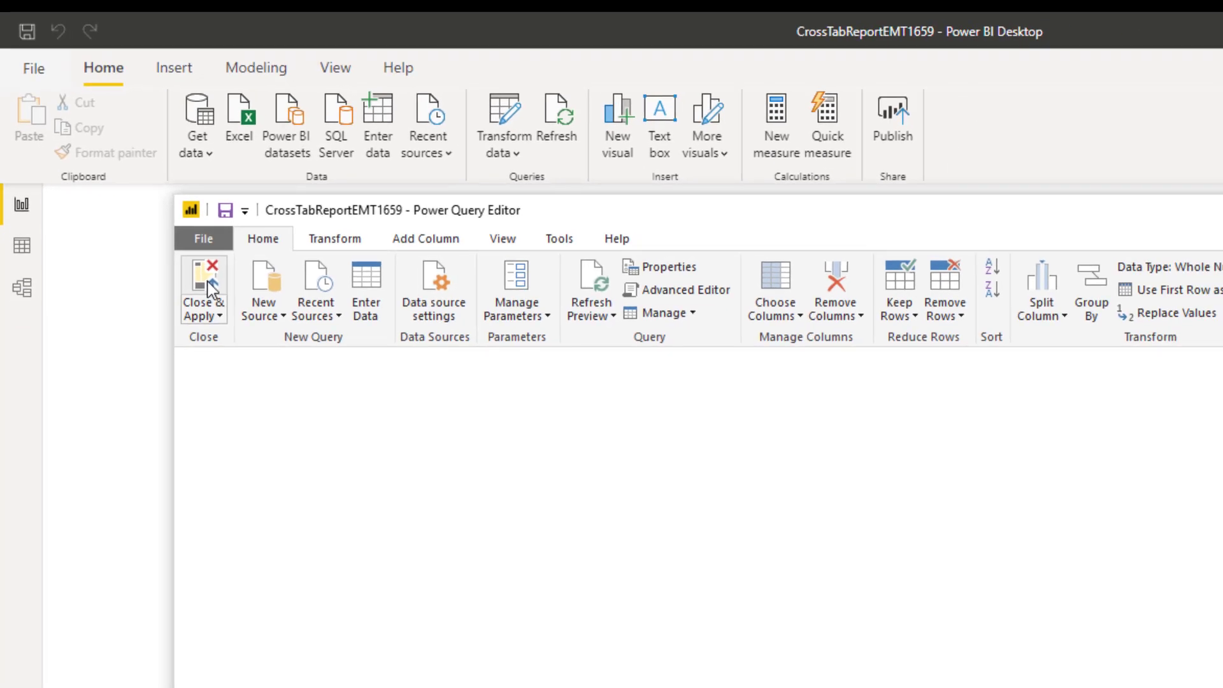
{"action": "left_click", "coordinate": [246, 337]}
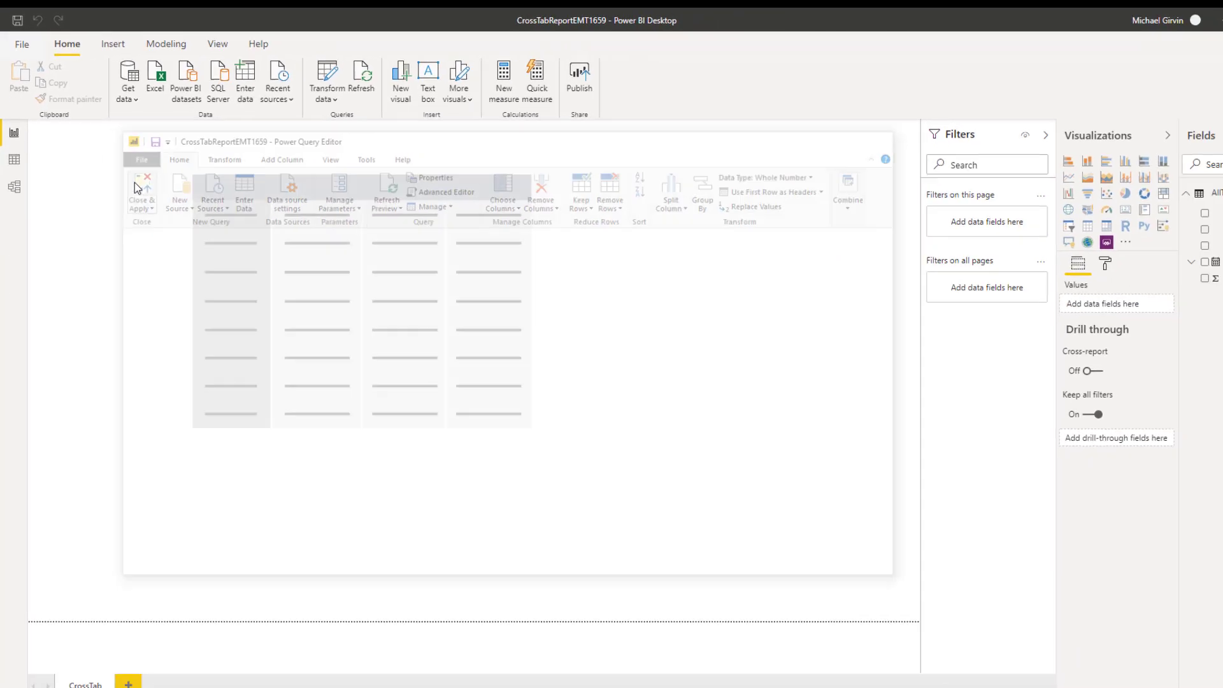
{"action": "left_click", "coordinate": [15, 159]}
{"action": "left_click", "coordinate": [1201, 294]}
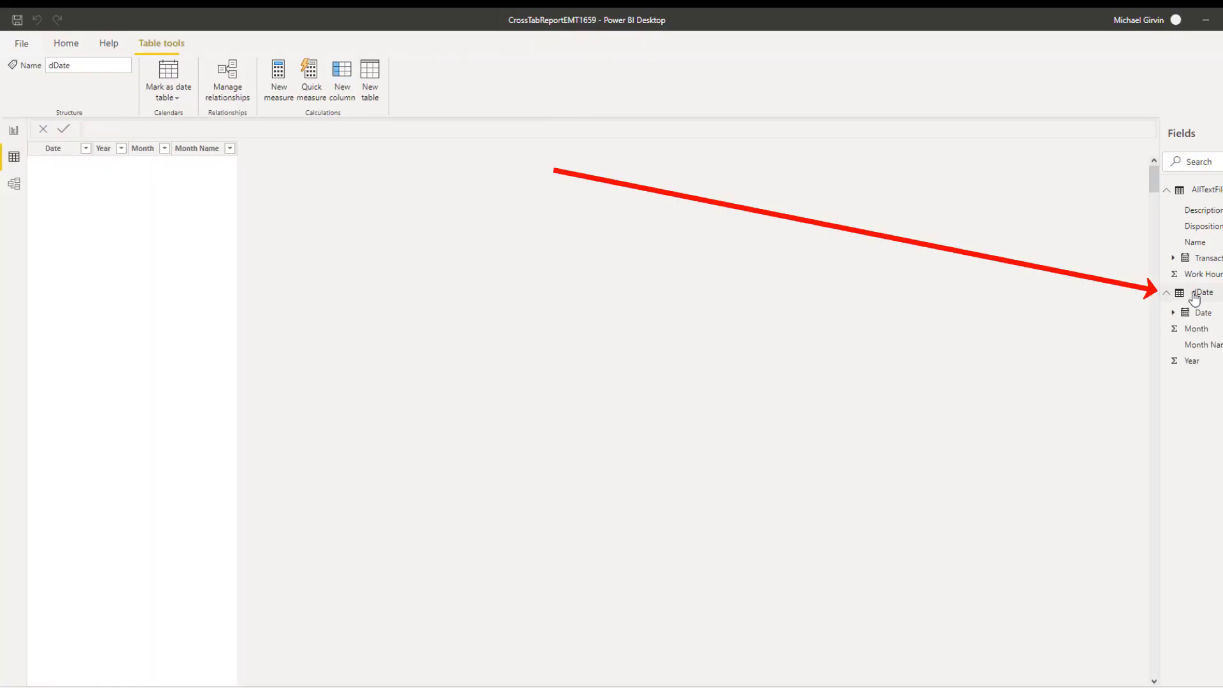
{"action": "left_click", "coordinate": [14, 185]}
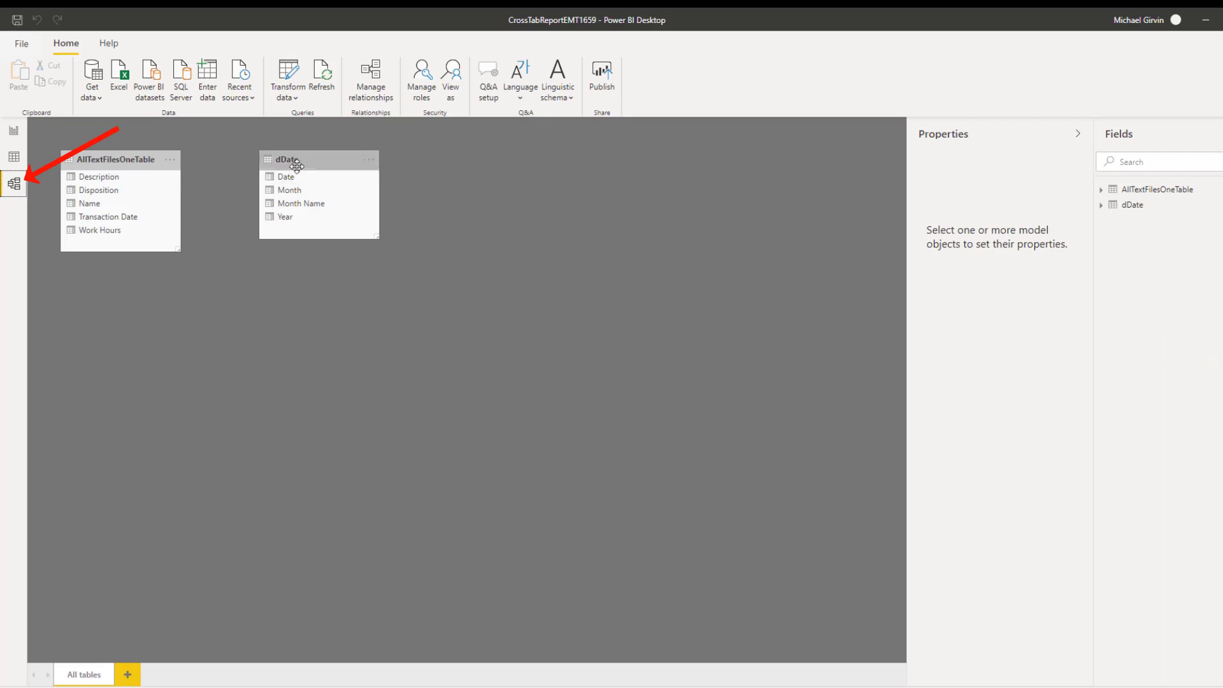
- Rearrange the table cards and link dDate[Date] to AllTextFilesOneTable[Transaction Date]
{"action": "left_click_drag", "start_coordinate": [118, 162], "coordinate": [340, 266]}
{"action": "left_click_drag", "start_coordinate": [297, 164], "coordinate": [111, 271]}
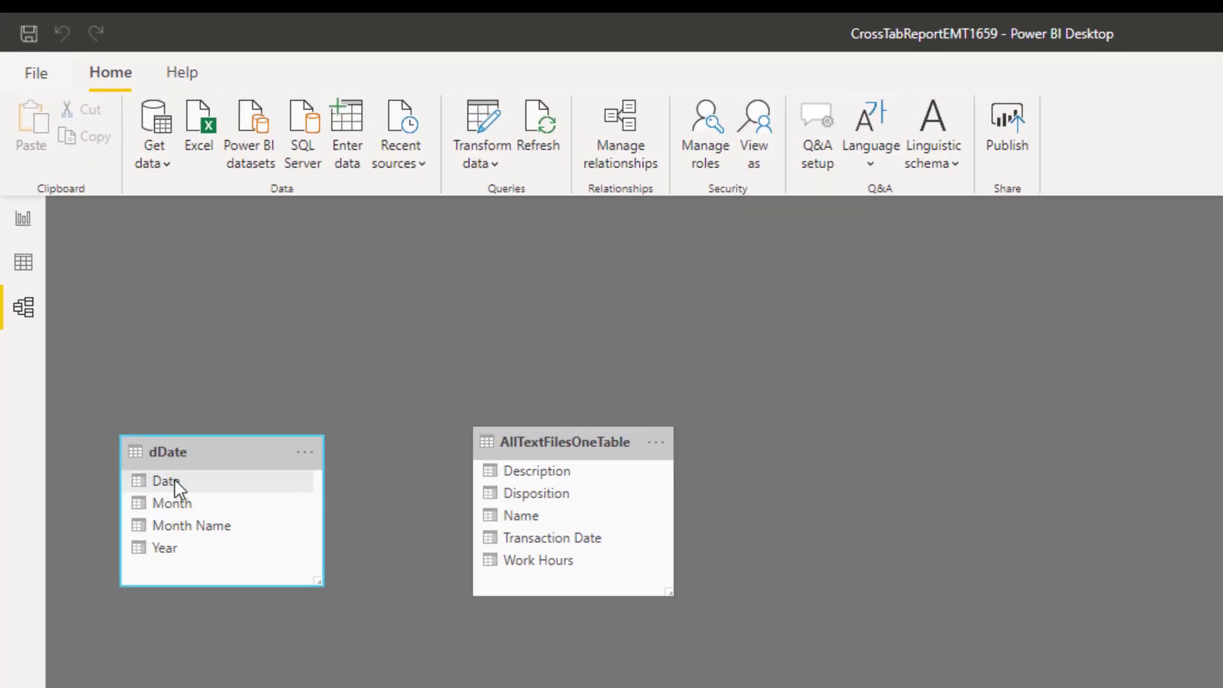
{"action": "left_click_drag", "start_coordinate": [131, 371], "coordinate": [140, 373]}
{"action": "left_click_drag", "start_coordinate": [182, 481], "coordinate": [532, 540]}
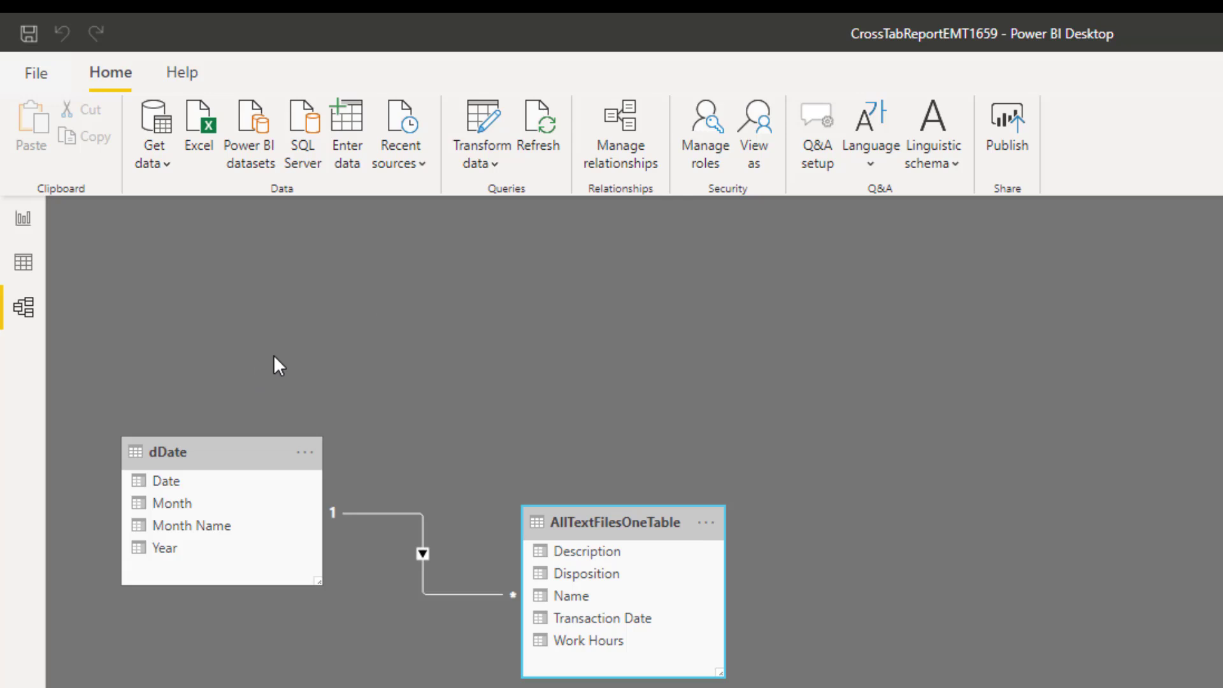
- In Data view, set Month Name to sort by the Month column
{"action": "left_click", "coordinate": [23, 261]}
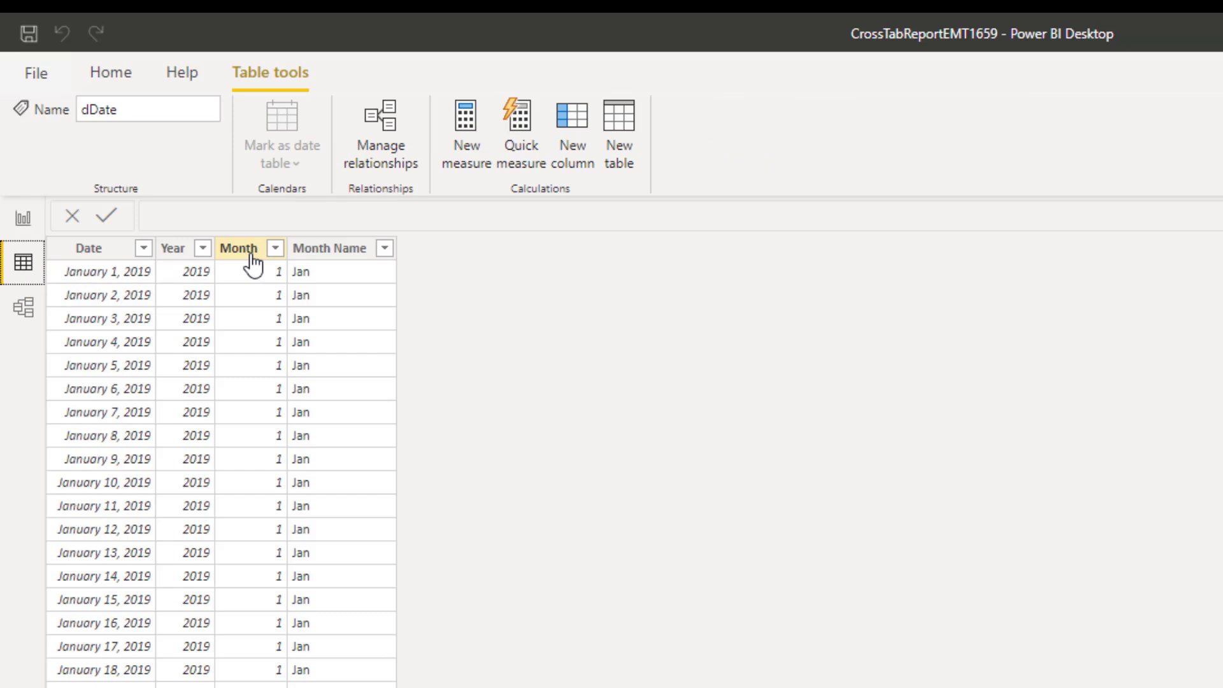
{"action": "left_click", "coordinate": [347, 252]}
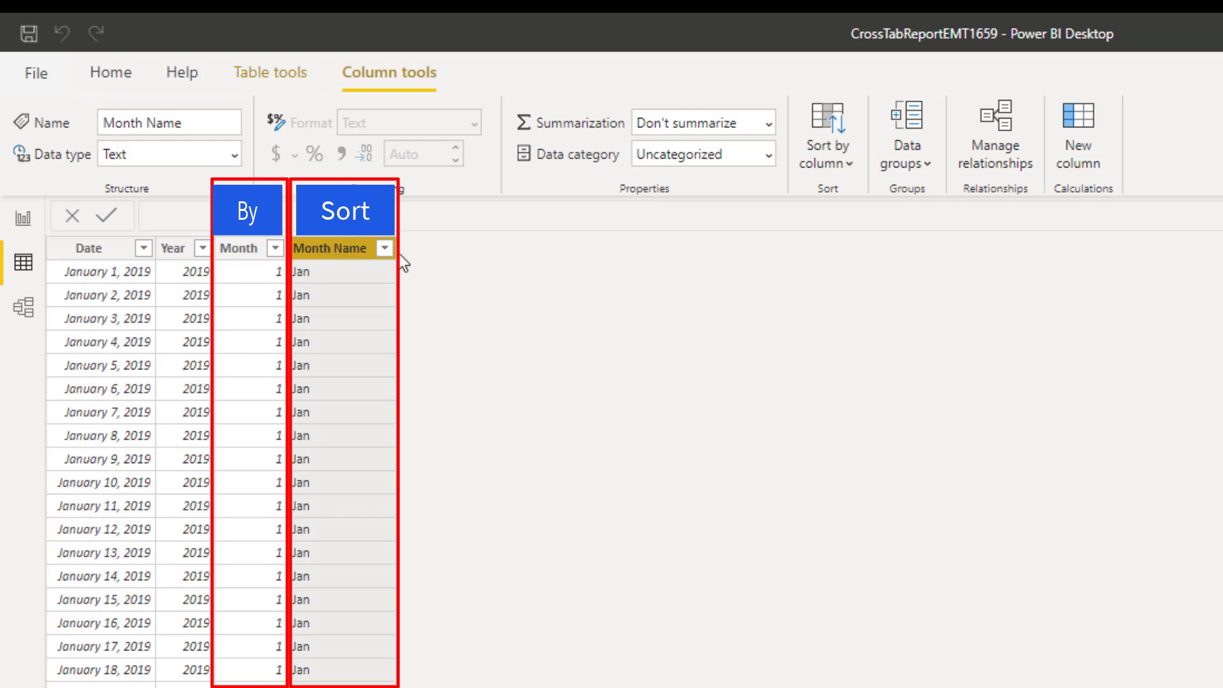
{"action": "left_click", "coordinate": [851, 164]}
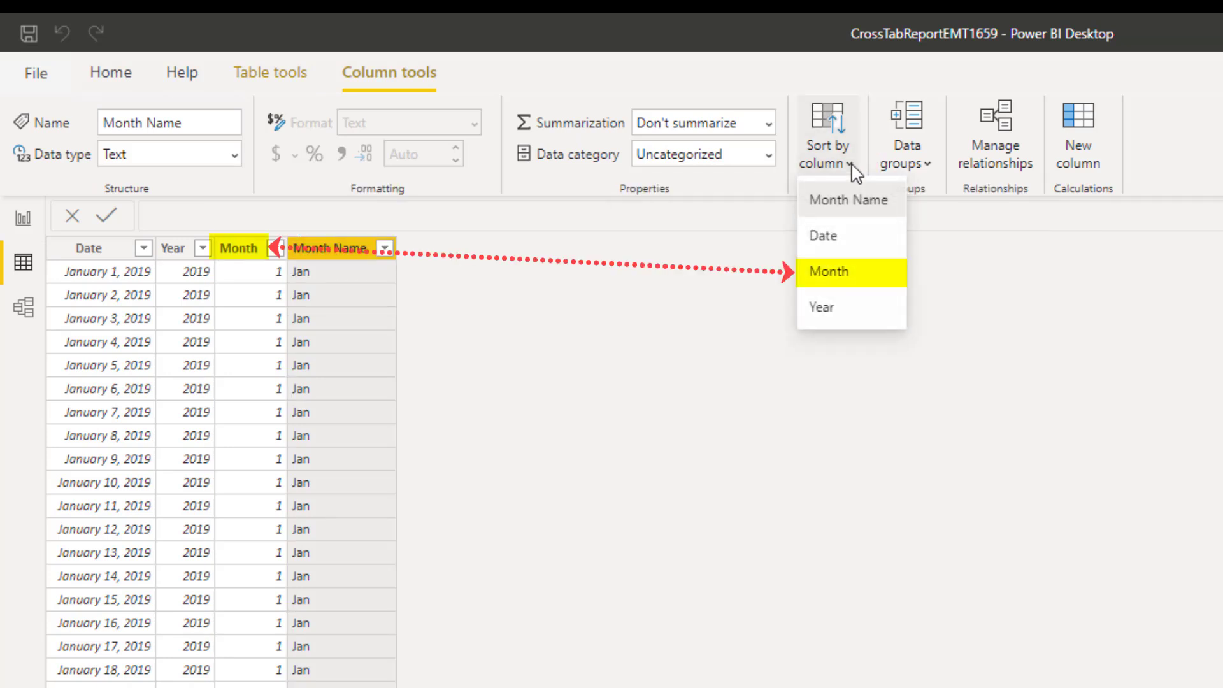
{"action": "left_click", "coordinate": [849, 273]}
{"action": "left_click", "coordinate": [239, 255]}
{"action": "right_click", "coordinate": [240, 257]}
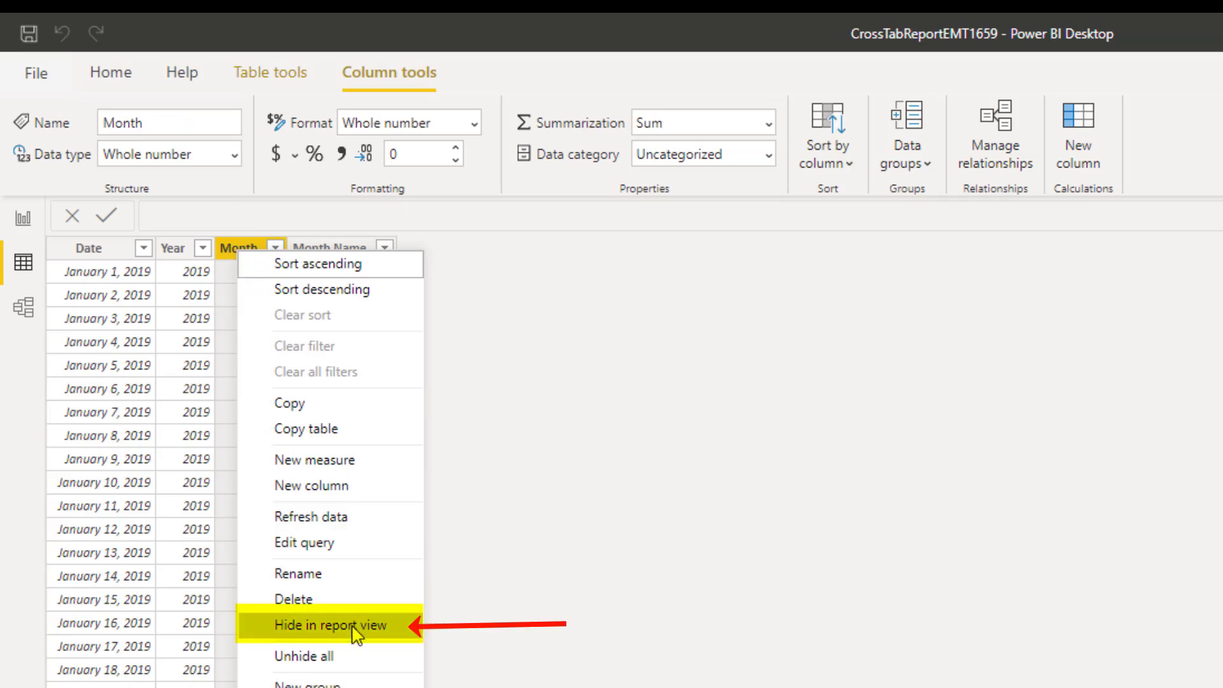
- Hide Month, then build a matrix with Year, Month Name, Description as columns and Name as rows
{"action": "left_click", "coordinate": [331, 625]}
{"action": "left_click", "coordinate": [23, 219]}
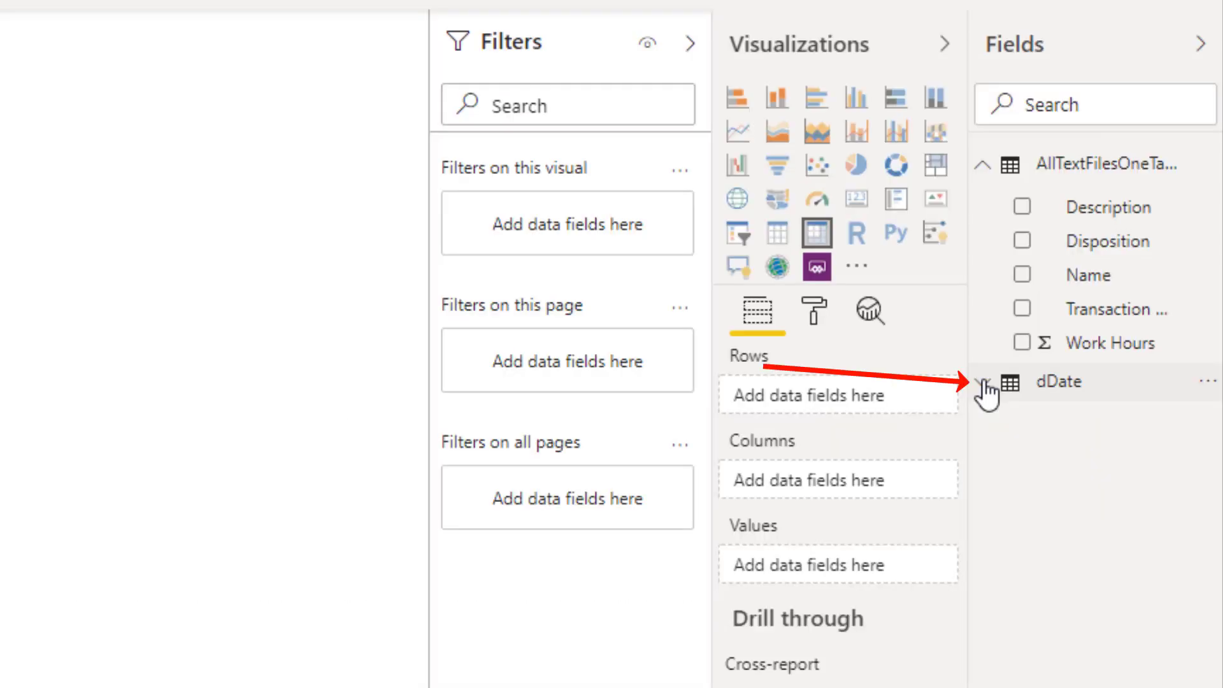
{"action": "left_click", "coordinate": [1149, 288]}
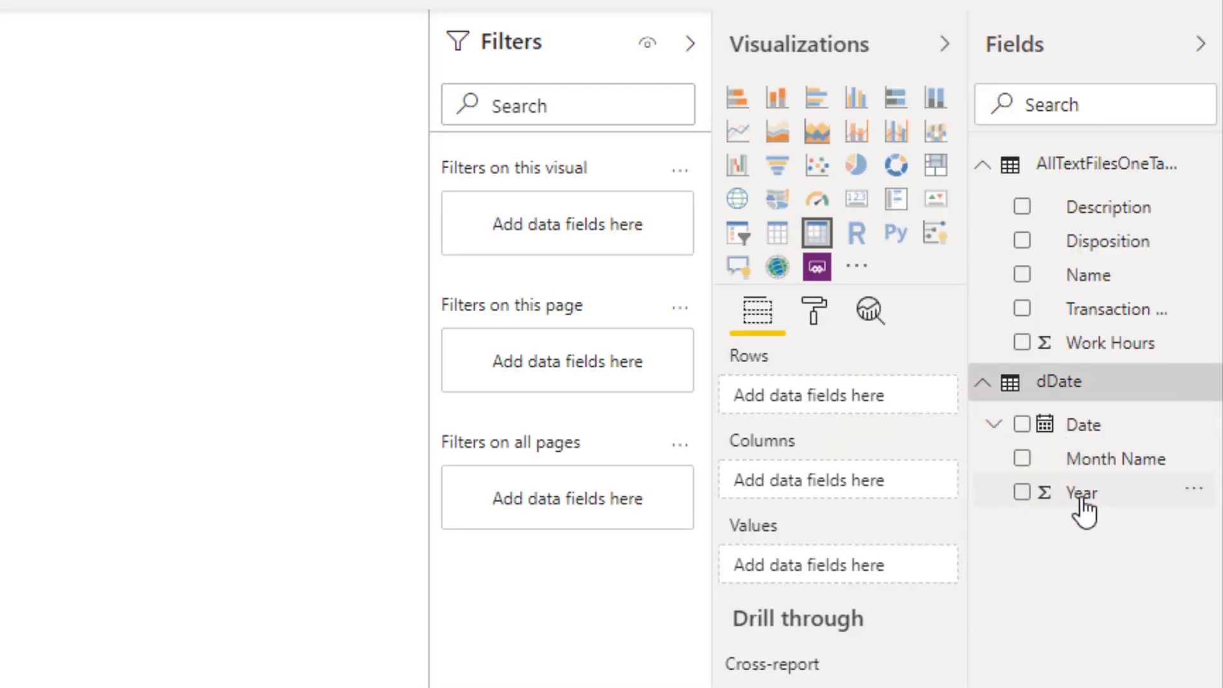
{"action": "left_click_drag", "start_coordinate": [1080, 496], "coordinate": [859, 489]}
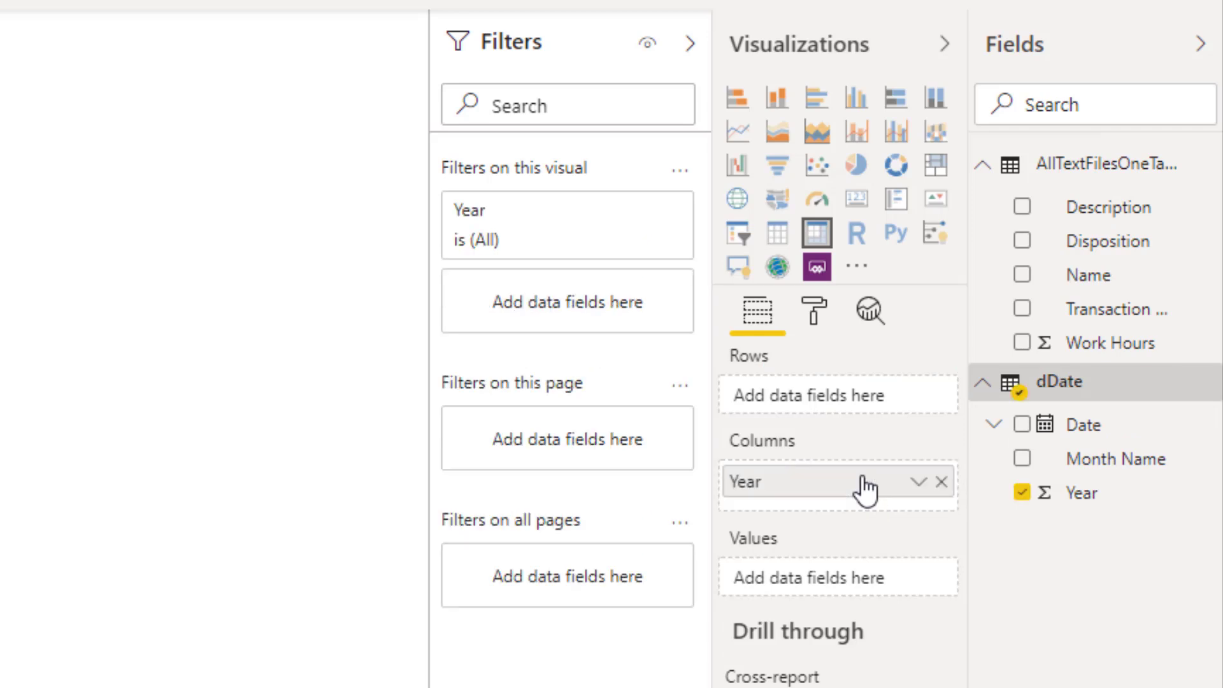
{"action": "left_click_drag", "start_coordinate": [1115, 459], "coordinate": [917, 522]}
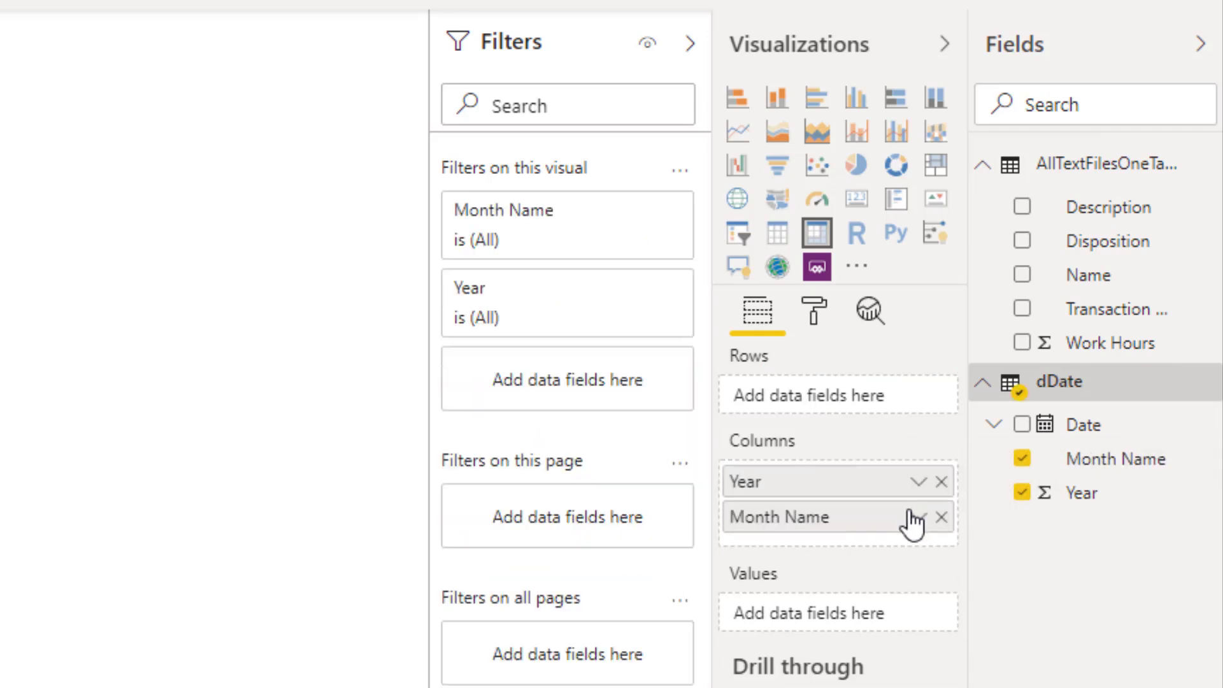
{"action": "left_click_drag", "start_coordinate": [1078, 219], "coordinate": [838, 557]}
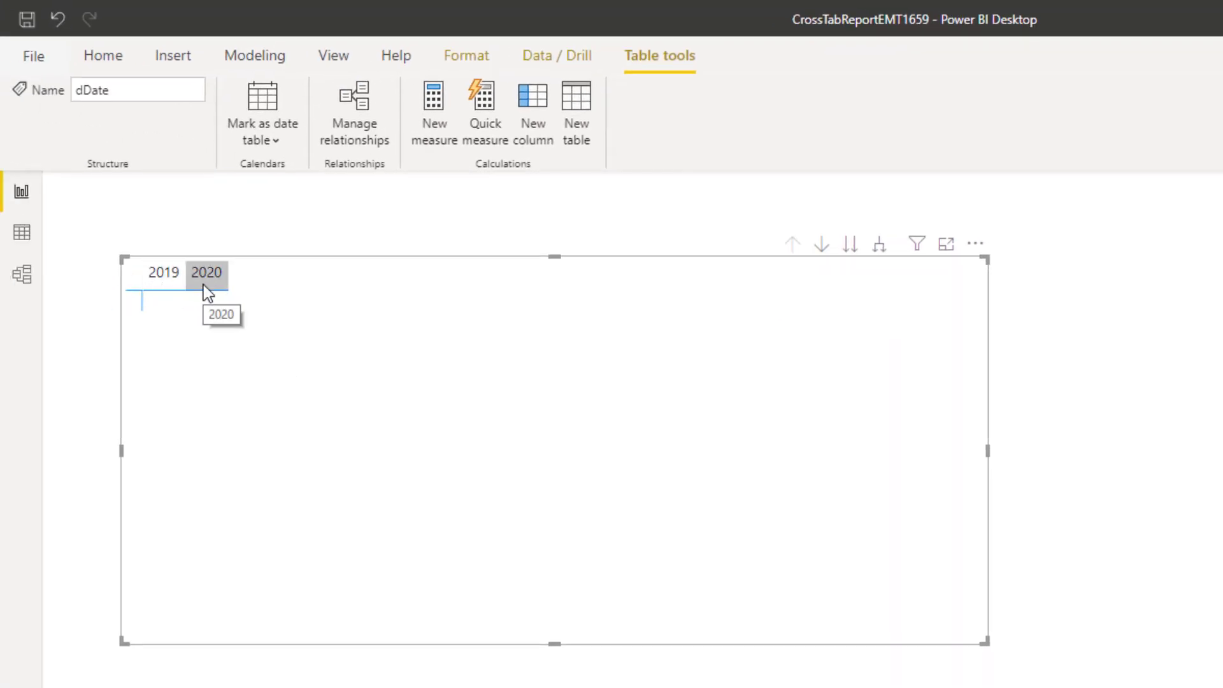
{"action": "left_click", "coordinate": [880, 249]}
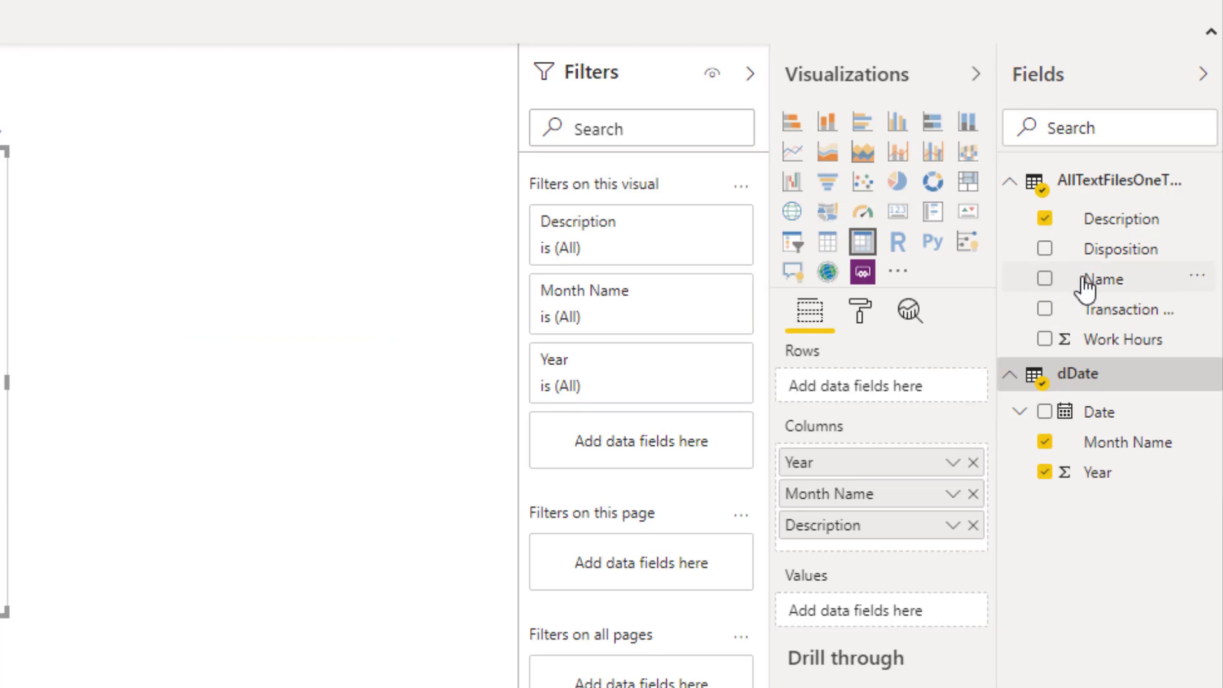
{"action": "left_click_drag", "start_coordinate": [1089, 285], "coordinate": [859, 385]}
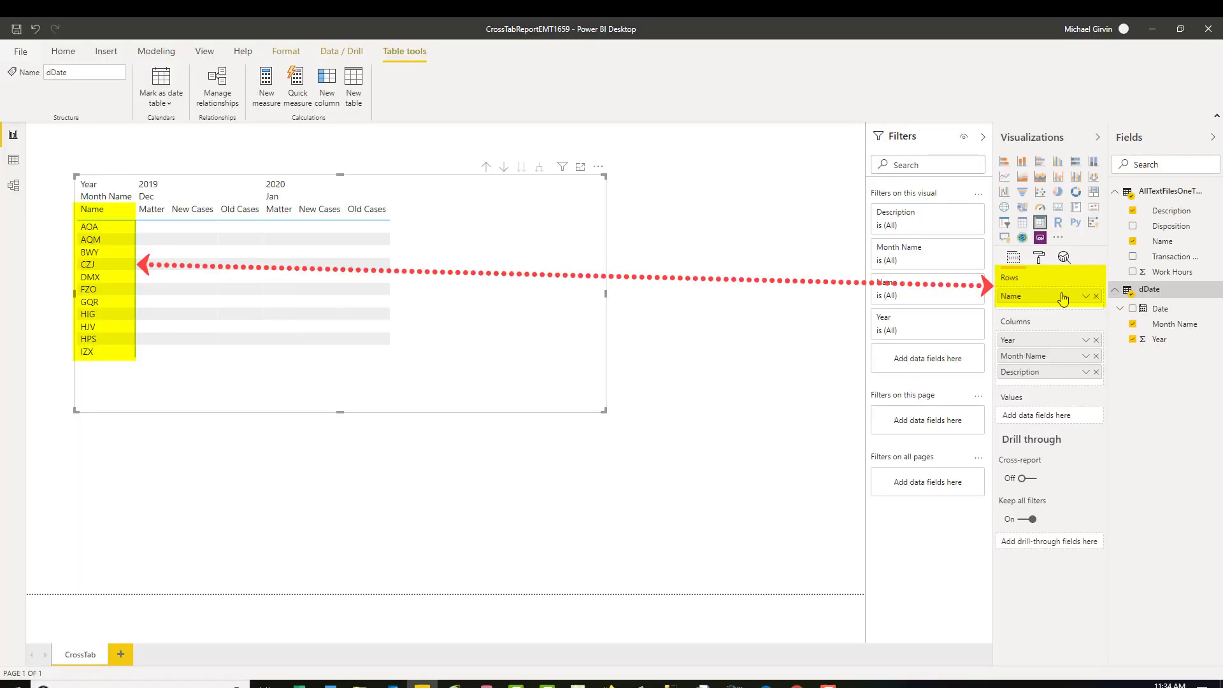
- Add a Disposition slicer, shrink it to fit, and place it at the top right
{"action": "left_click", "coordinate": [684, 195]}
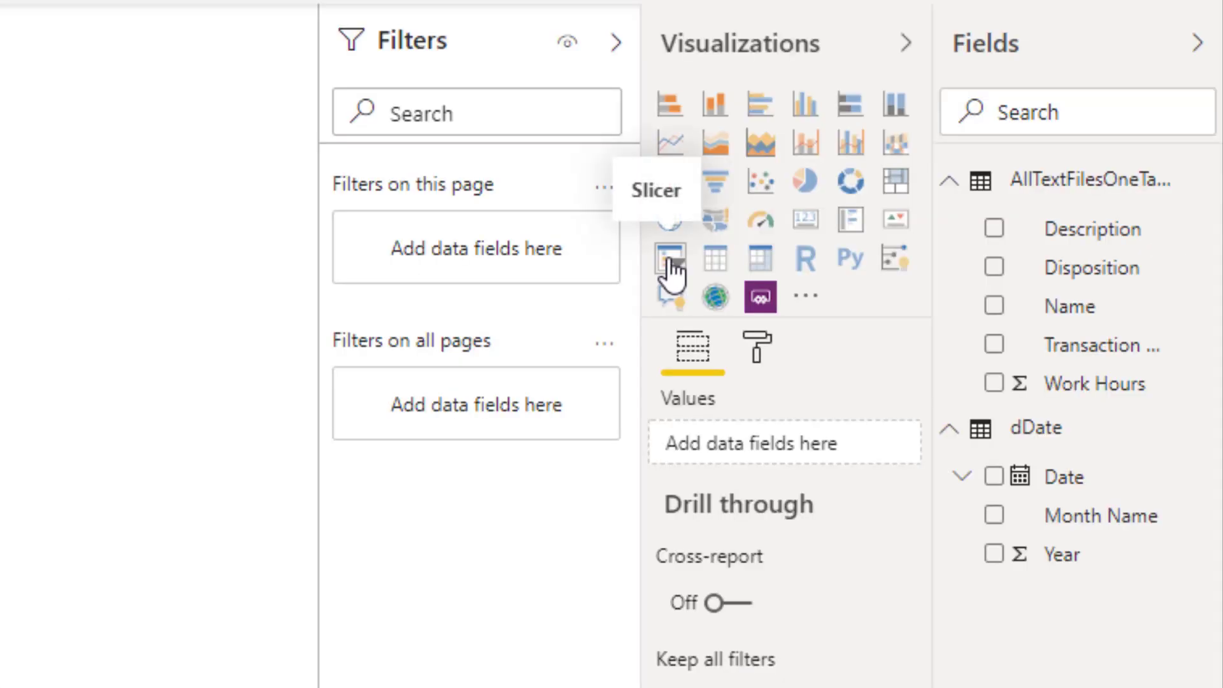
{"action": "left_click", "coordinate": [670, 261]}
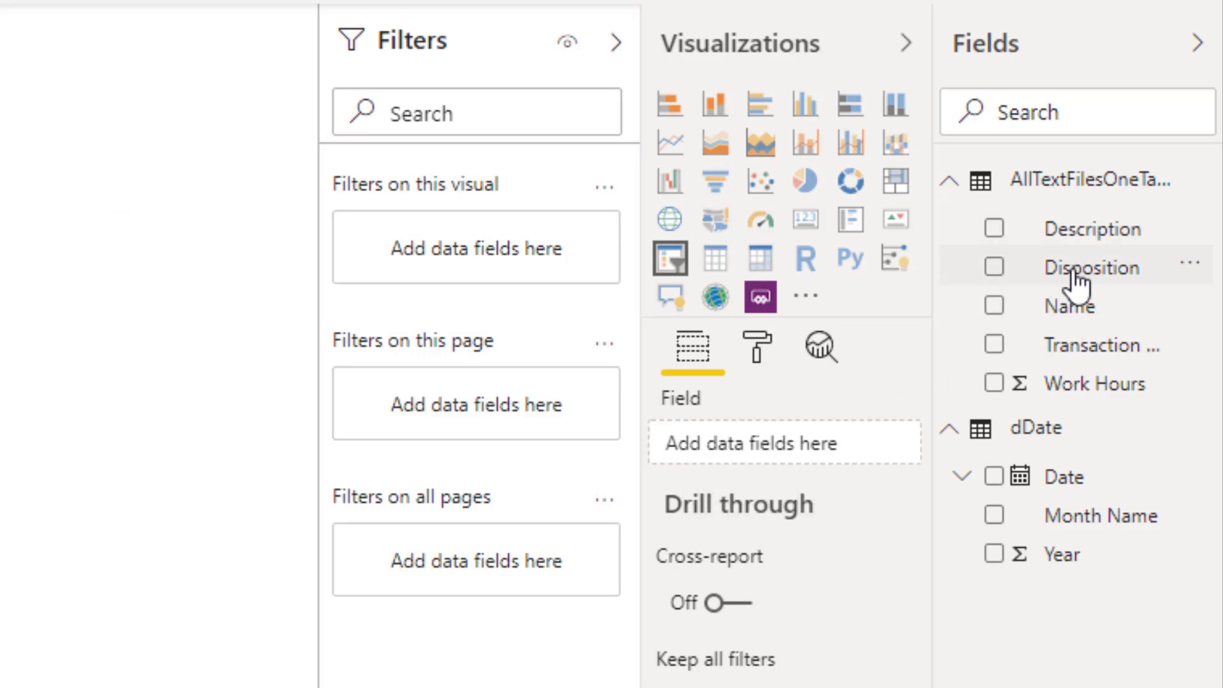
{"action": "left_click_drag", "start_coordinate": [1075, 283], "coordinate": [827, 436]}
{"action": "left_click_drag", "start_coordinate": [650, 587], "coordinate": [172, 480]}
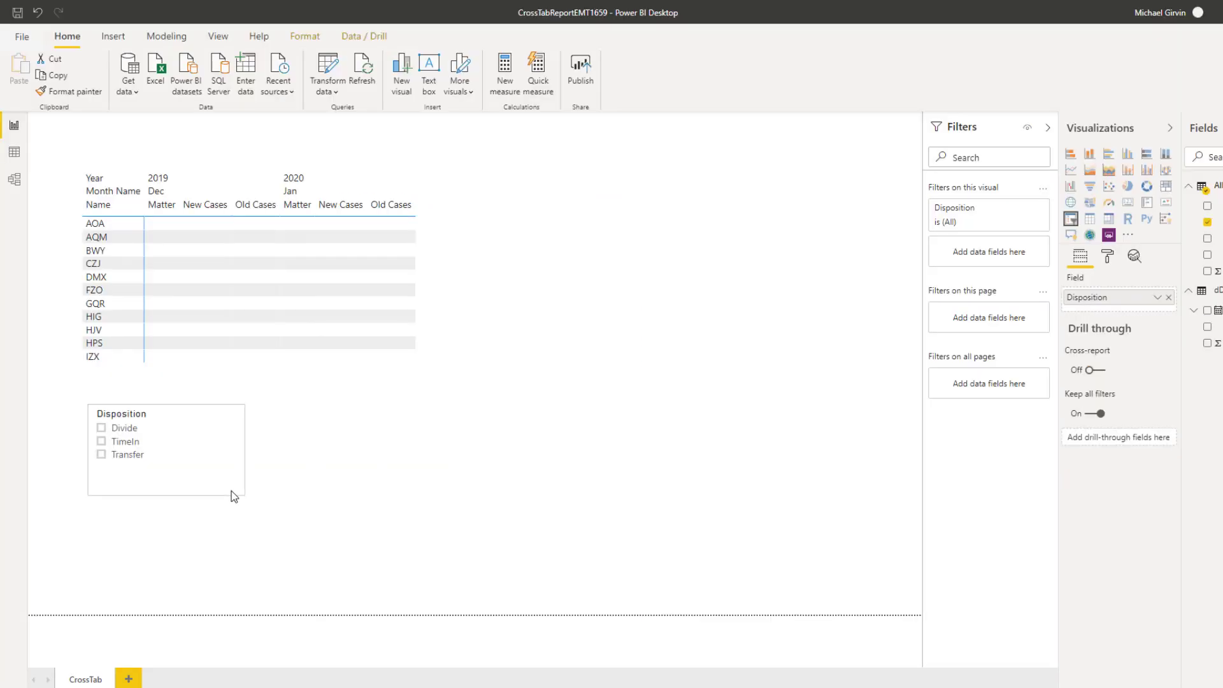
{"action": "left_click_drag", "start_coordinate": [145, 412], "coordinate": [774, 218]}
- Turn on the slicer's border and round its corners
{"action": "left_click", "coordinate": [730, 233]}
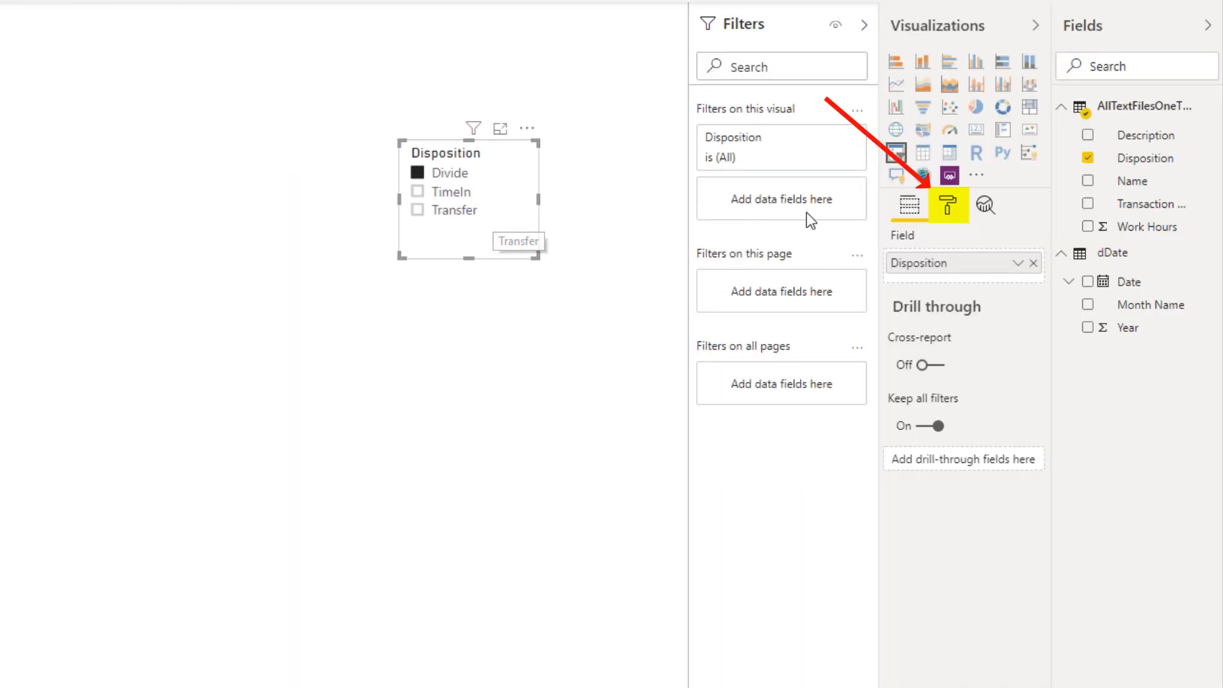
{"action": "left_click", "coordinate": [949, 217]}
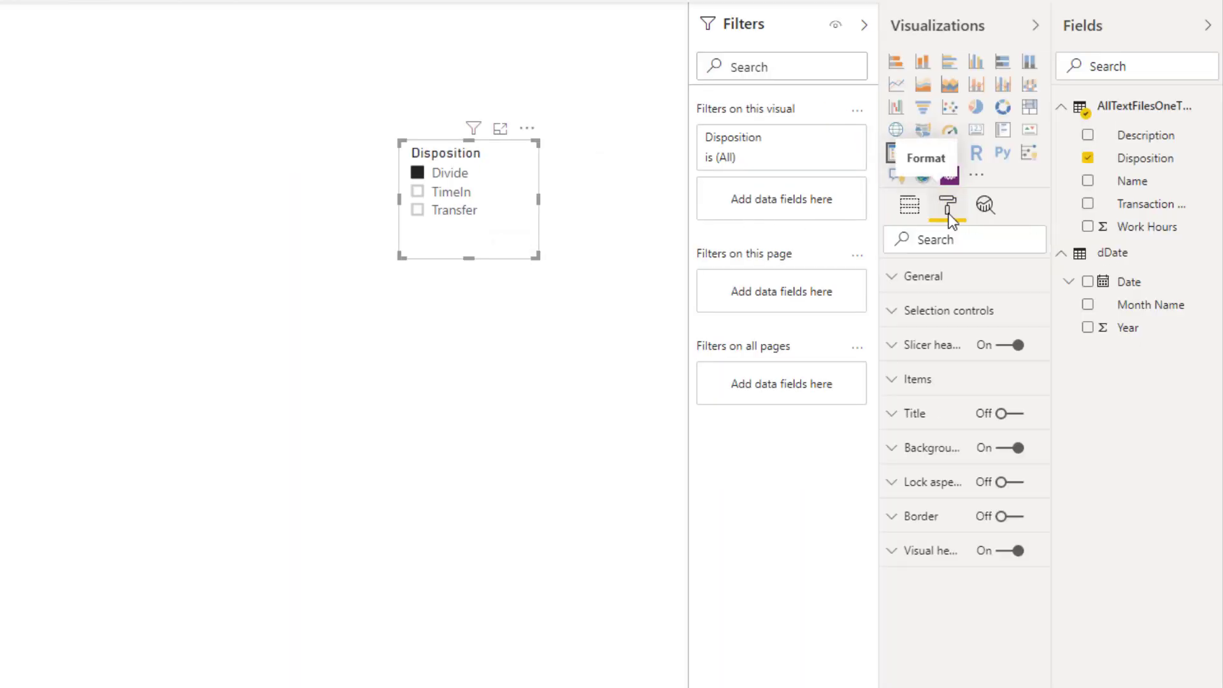
{"action": "left_click", "coordinate": [1019, 520]}
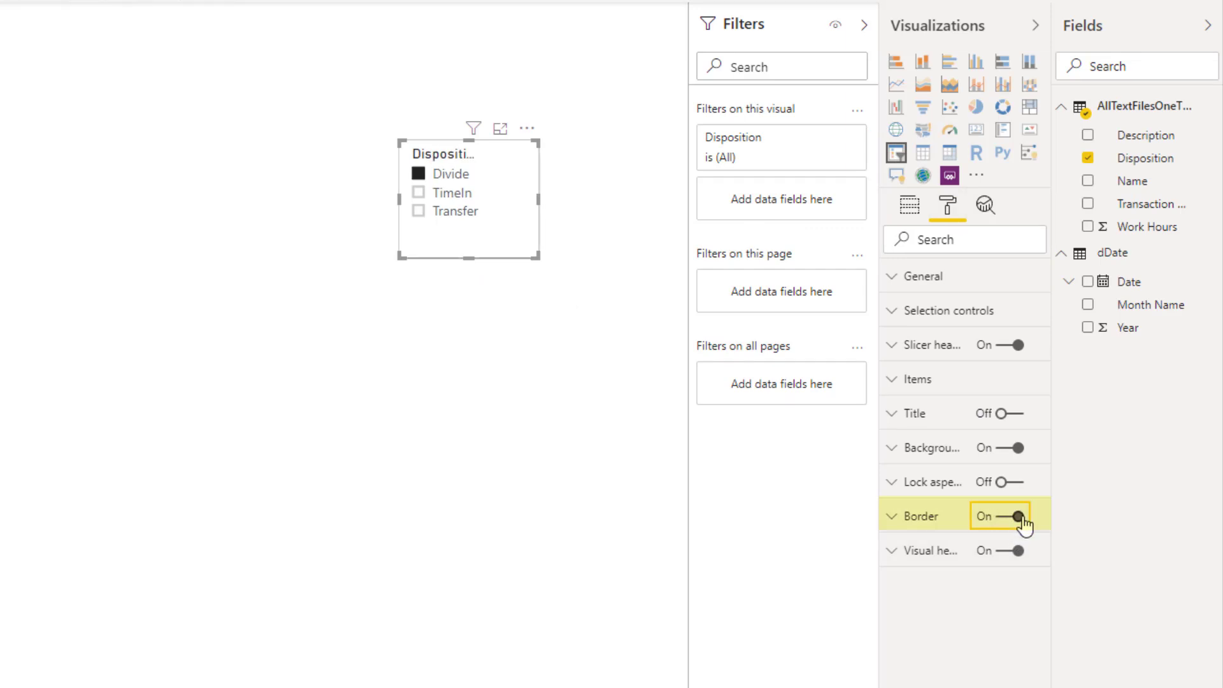
{"action": "left_click", "coordinate": [906, 529]}
{"action": "left_click_drag", "start_coordinate": [952, 640], "coordinate": [976, 640]}
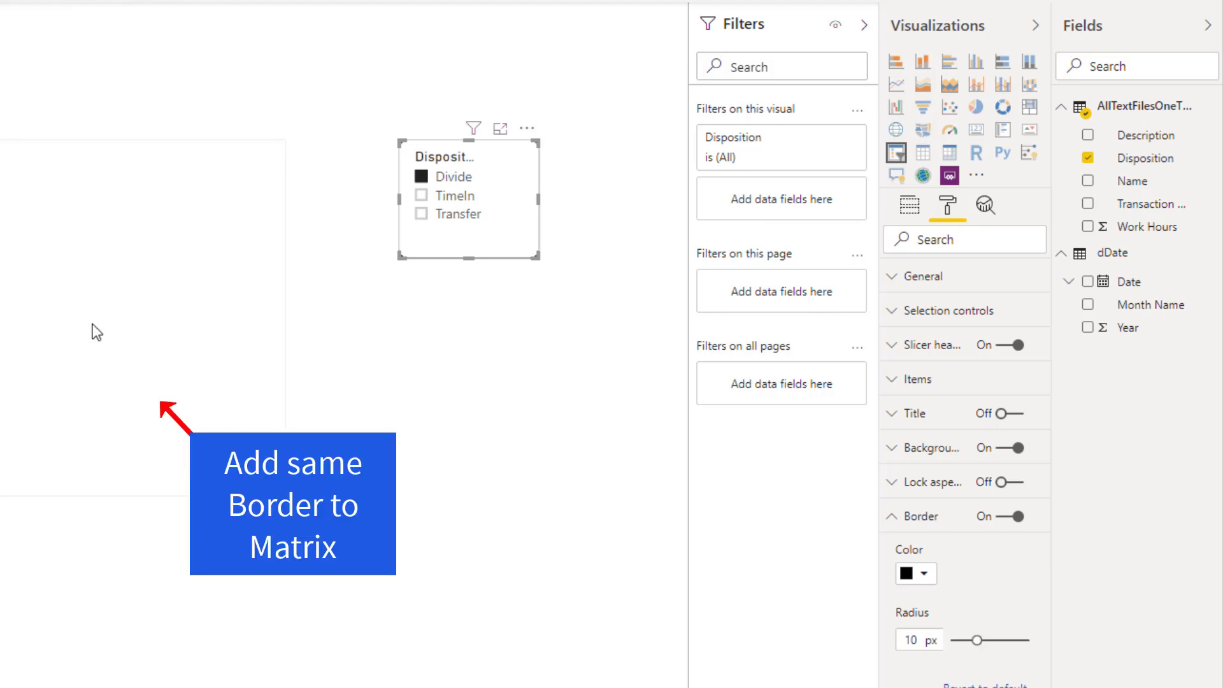
{"action": "left_click", "coordinate": [57, 325]}
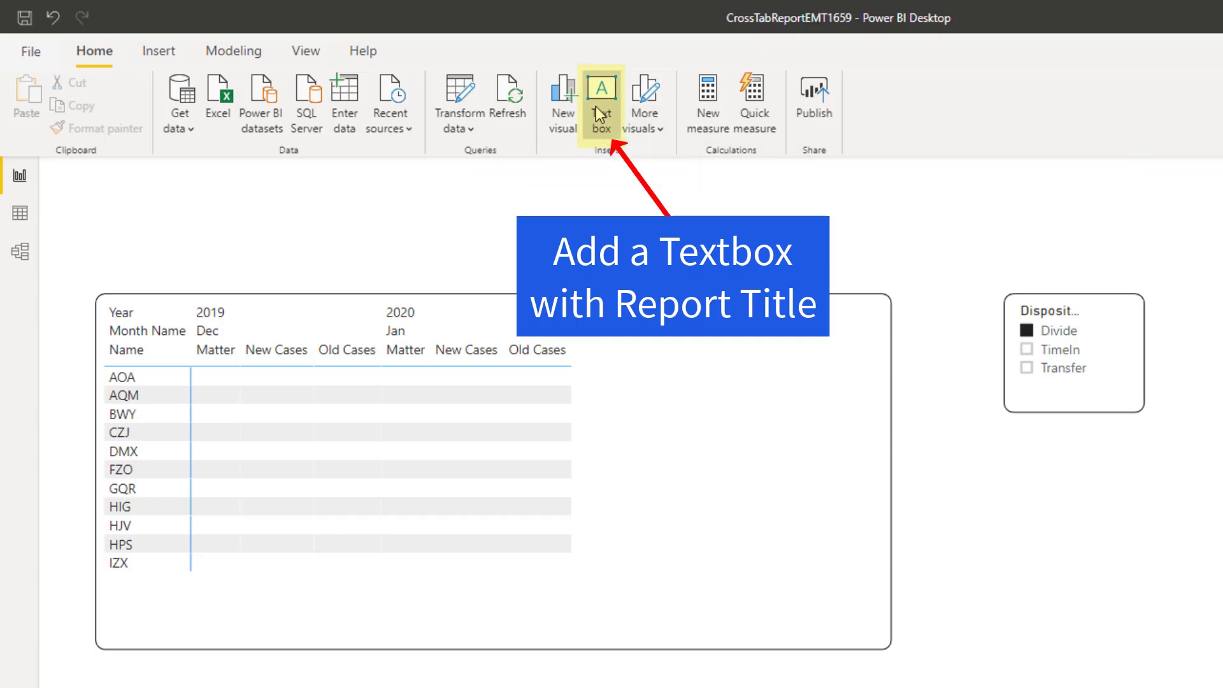
- Add a centred 32-pt text box reading 'Hours Less Than Zero'
{"action": "left_click", "coordinate": [599, 108]}
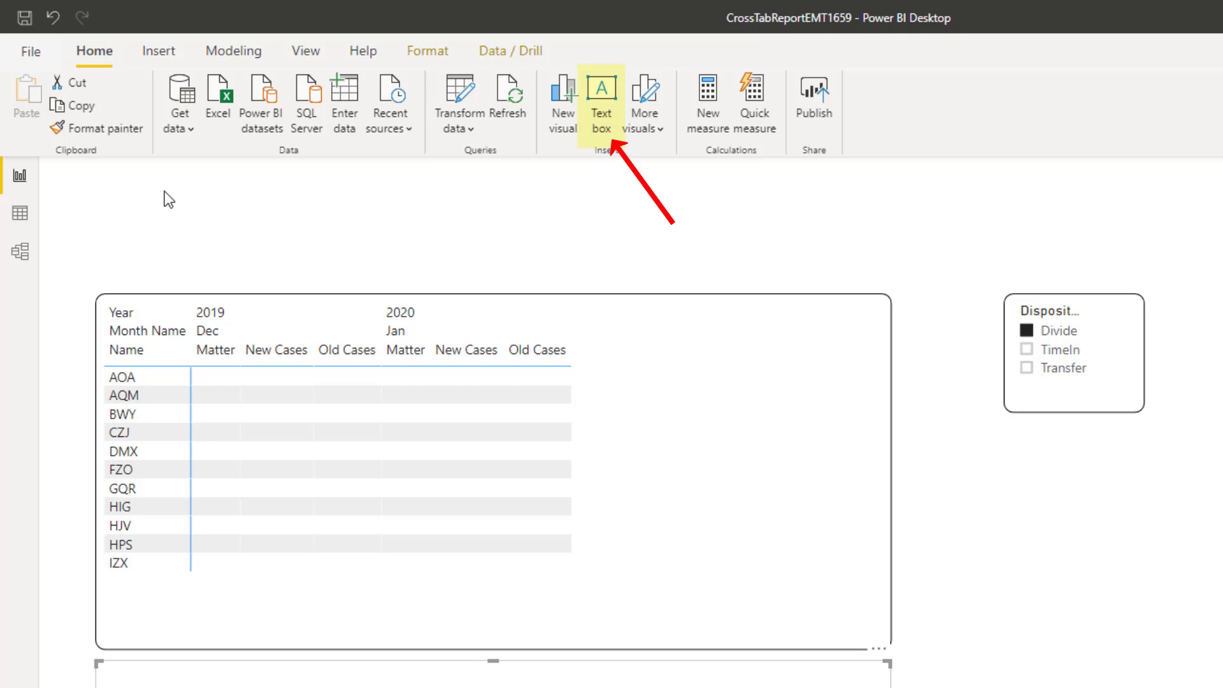
{"action": "type", "text": "Hours Less "}
{"action": "type", "text": "Than Zero"}
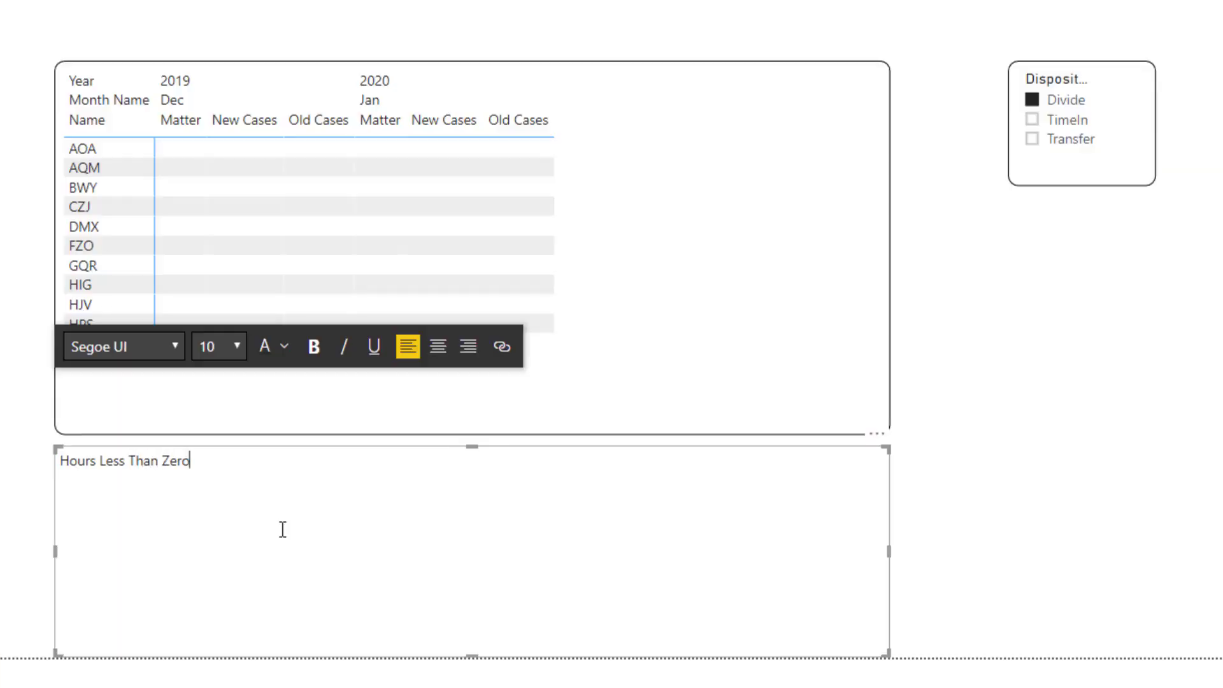
{"action": "key", "text": "ctrl+a"}
{"action": "left_click", "coordinate": [223, 346]}
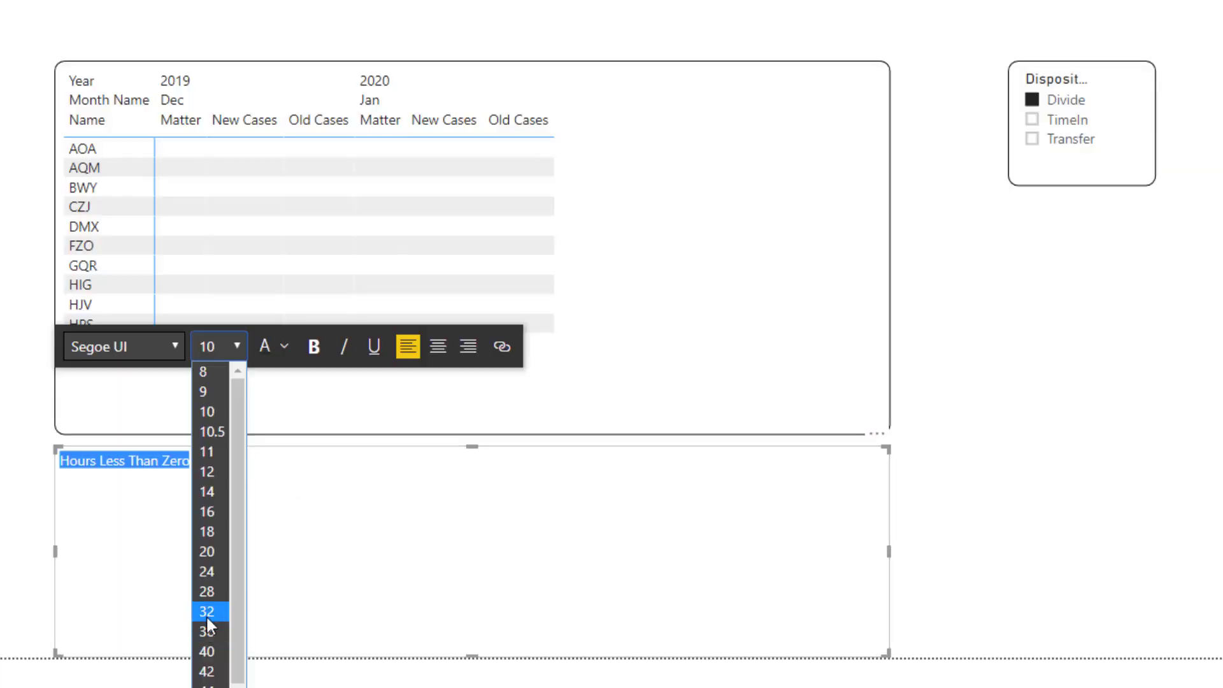
{"action": "left_click", "coordinate": [205, 613]}
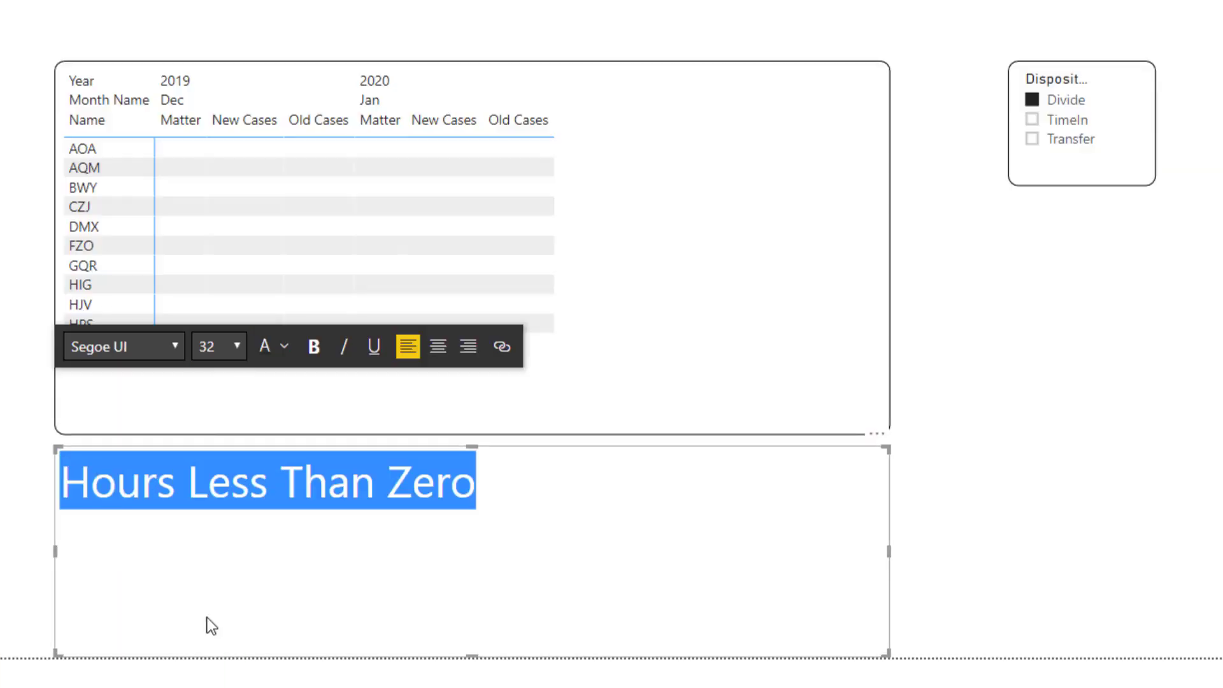
{"action": "left_click", "coordinate": [438, 345]}
{"action": "left_click", "coordinate": [1126, 539]}
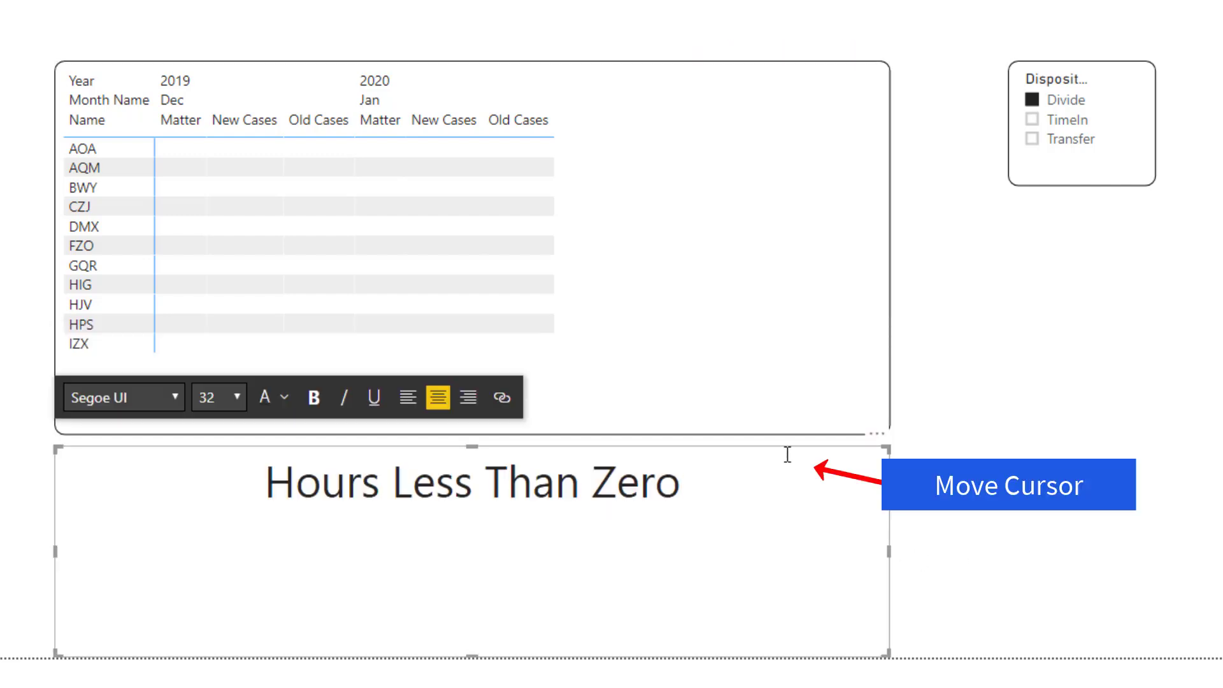
- Move the title above the matrix and resize it into a wide, shorter banner
{"action": "left_click_drag", "start_coordinate": [811, 456], "coordinate": [828, 0]}
{"action": "left_click_drag", "start_coordinate": [778, 181], "coordinate": [742, 171]}
{"action": "left_click_drag", "start_coordinate": [827, 346], "coordinate": [1077, 242]}
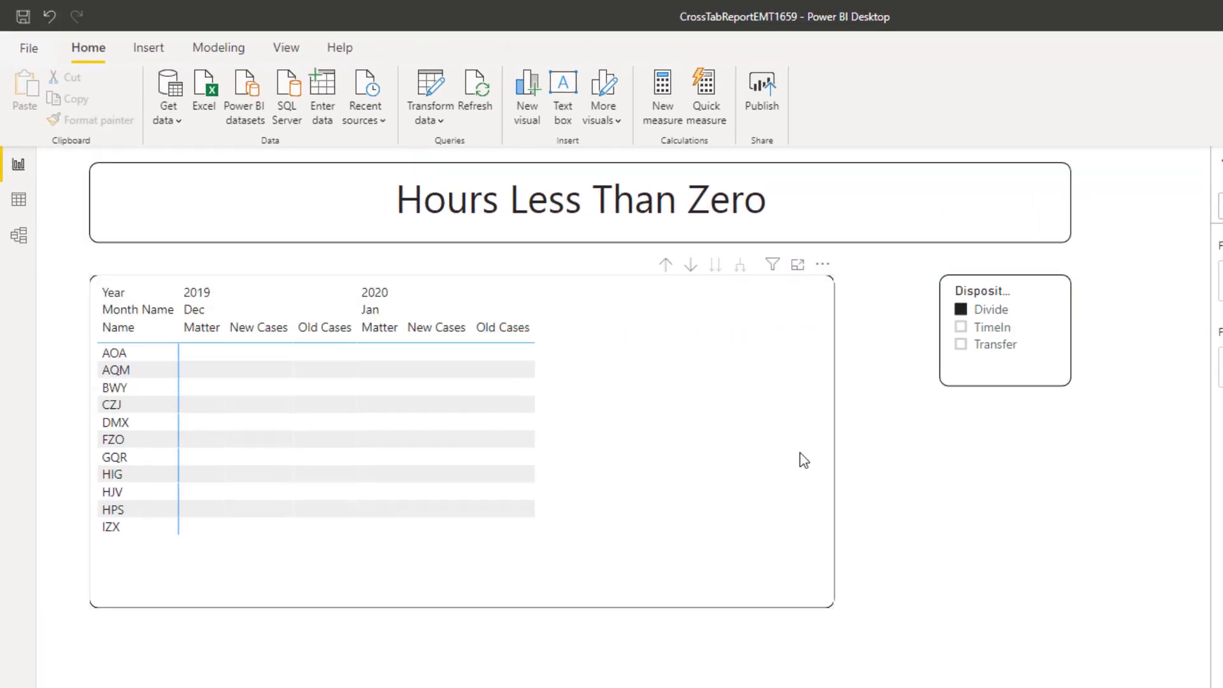
- Select the matrix and cross-highlight the CZJ row's January New Cases cell
{"action": "left_click", "coordinate": [796, 403]}
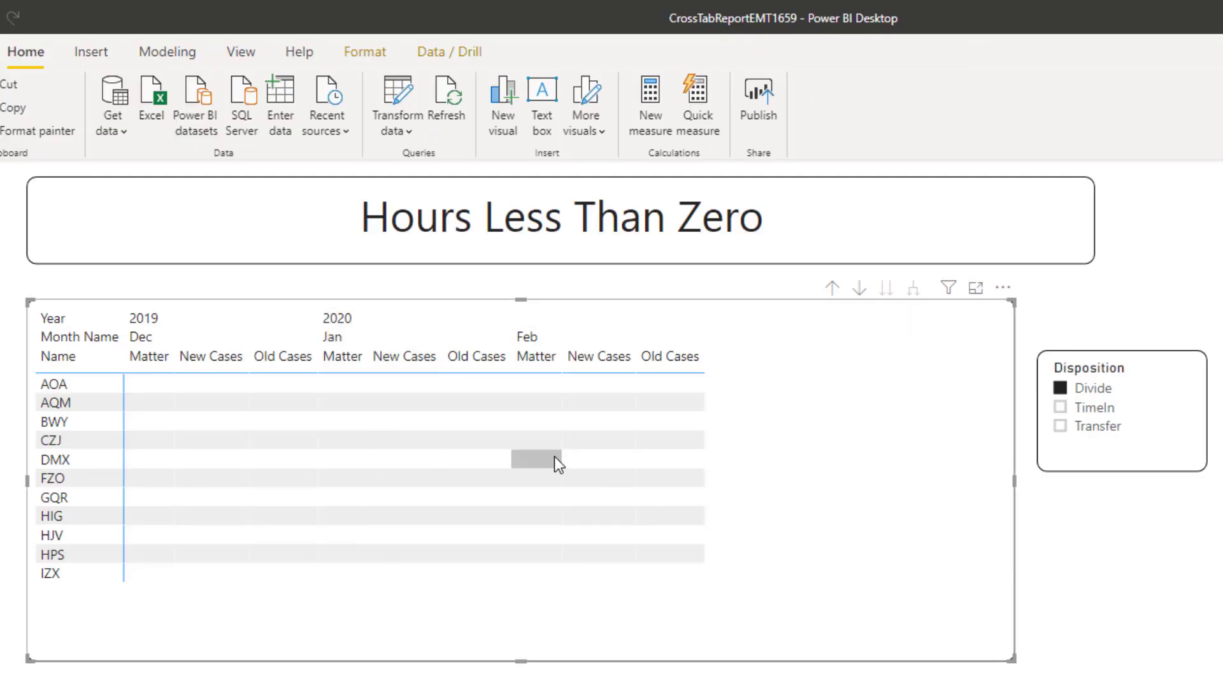
{"action": "left_click", "coordinate": [407, 445]}
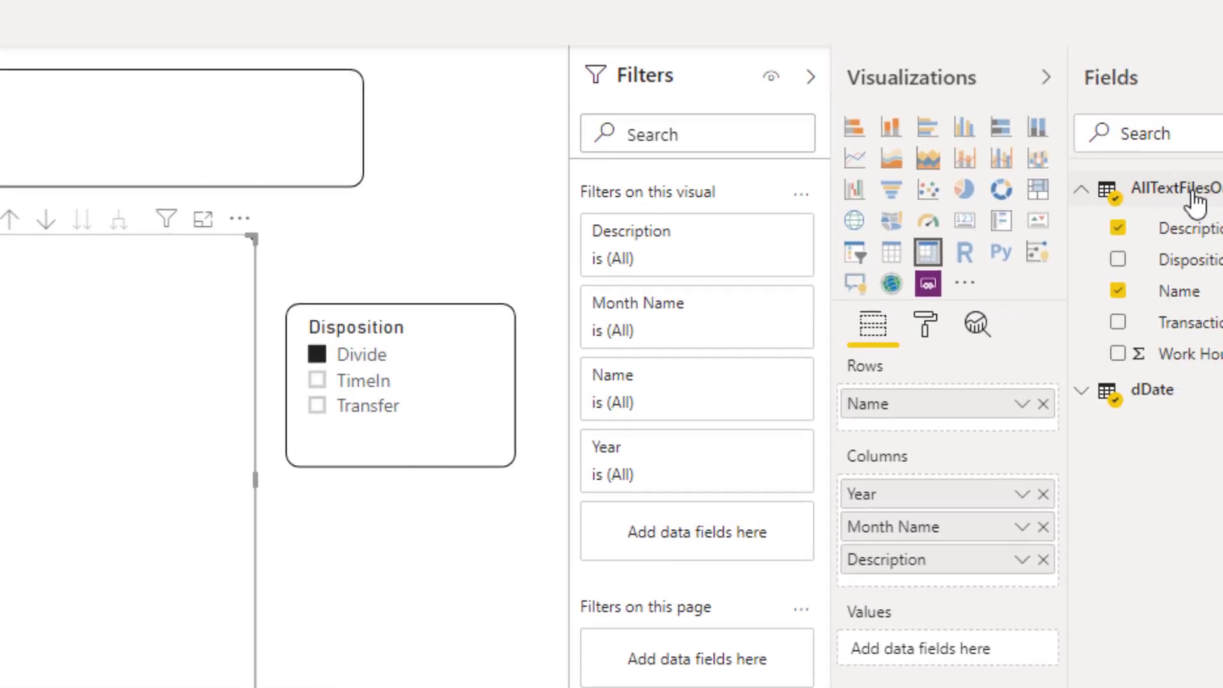
- Create the measure Count Hours = COUNTROWS(AllTextFilesOneTable) and add it to the matrix values, totalling 171
{"action": "left_click", "coordinate": [1192, 197]}
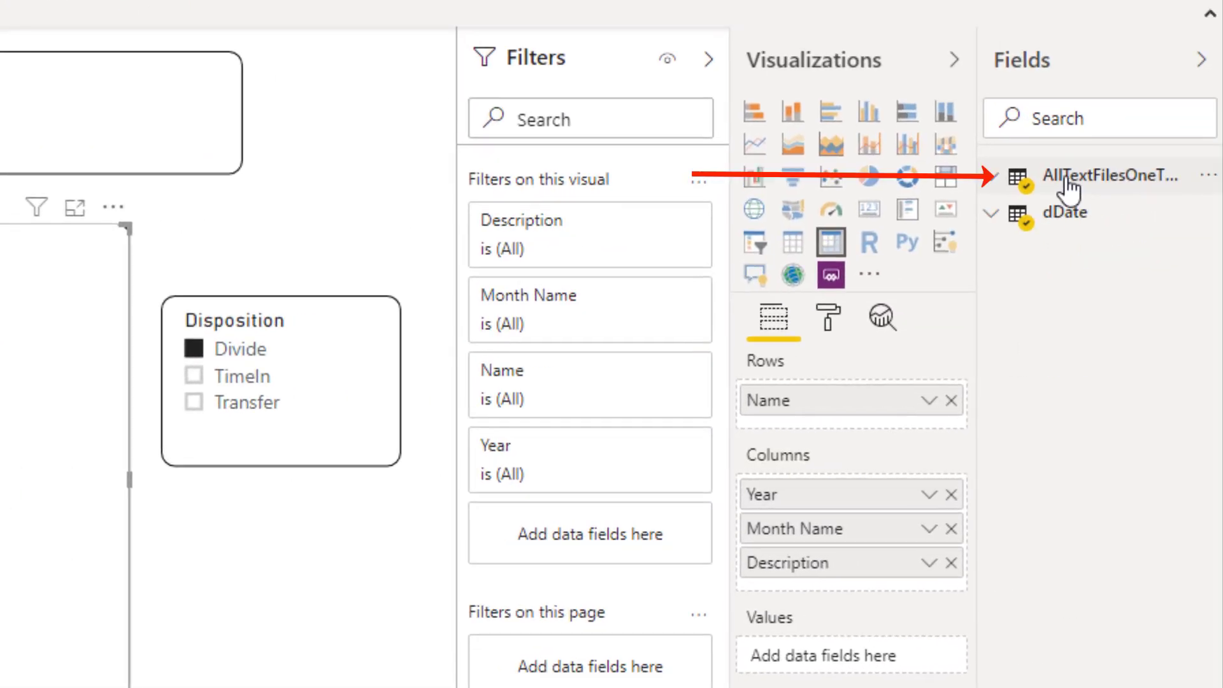
{"action": "right_click", "coordinate": [1067, 182]}
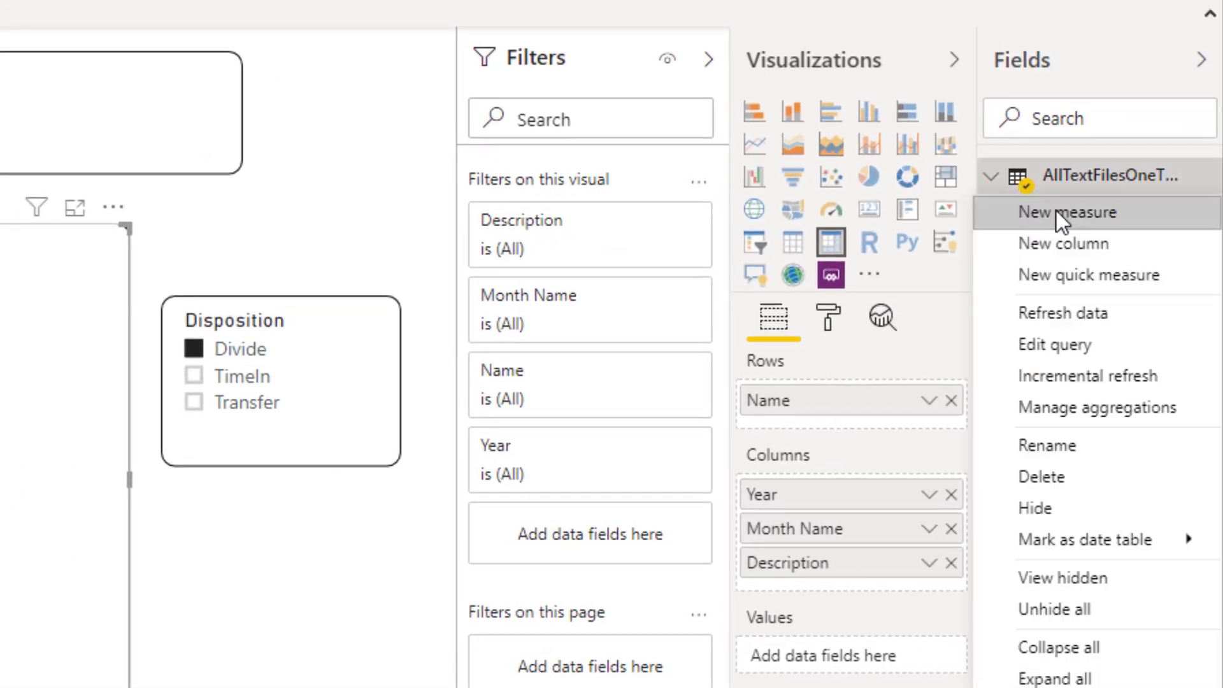
{"action": "left_click", "coordinate": [1055, 209]}
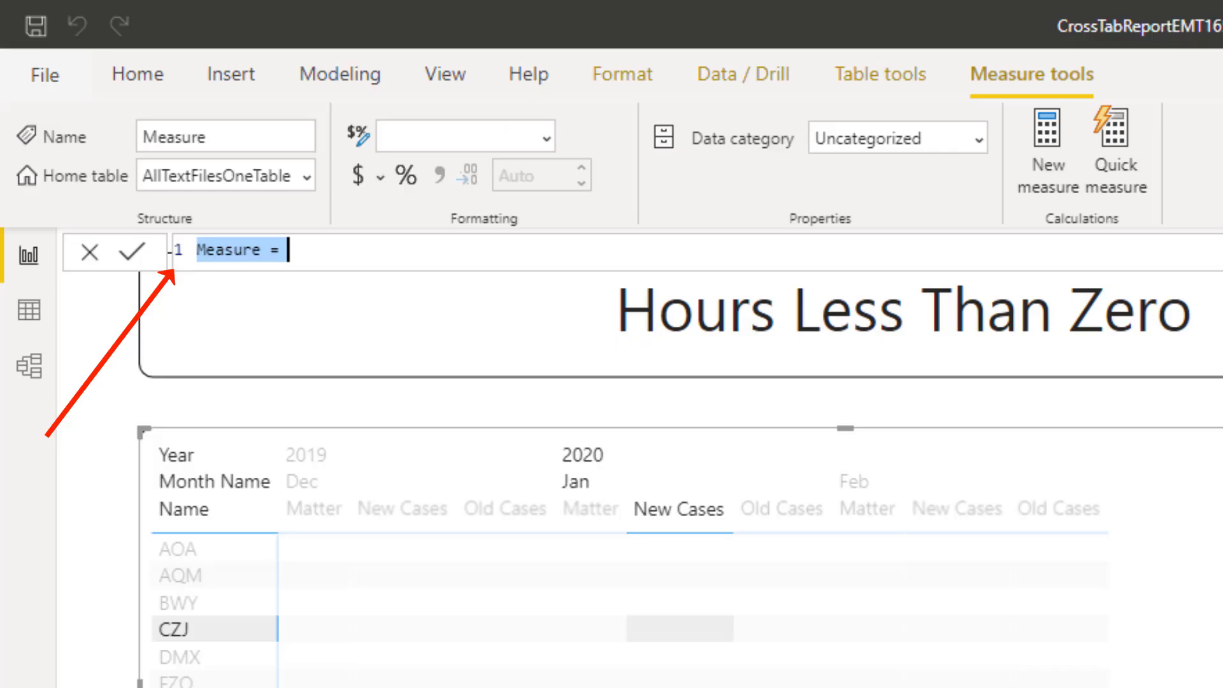
{"action": "type", "text": "Coun"}
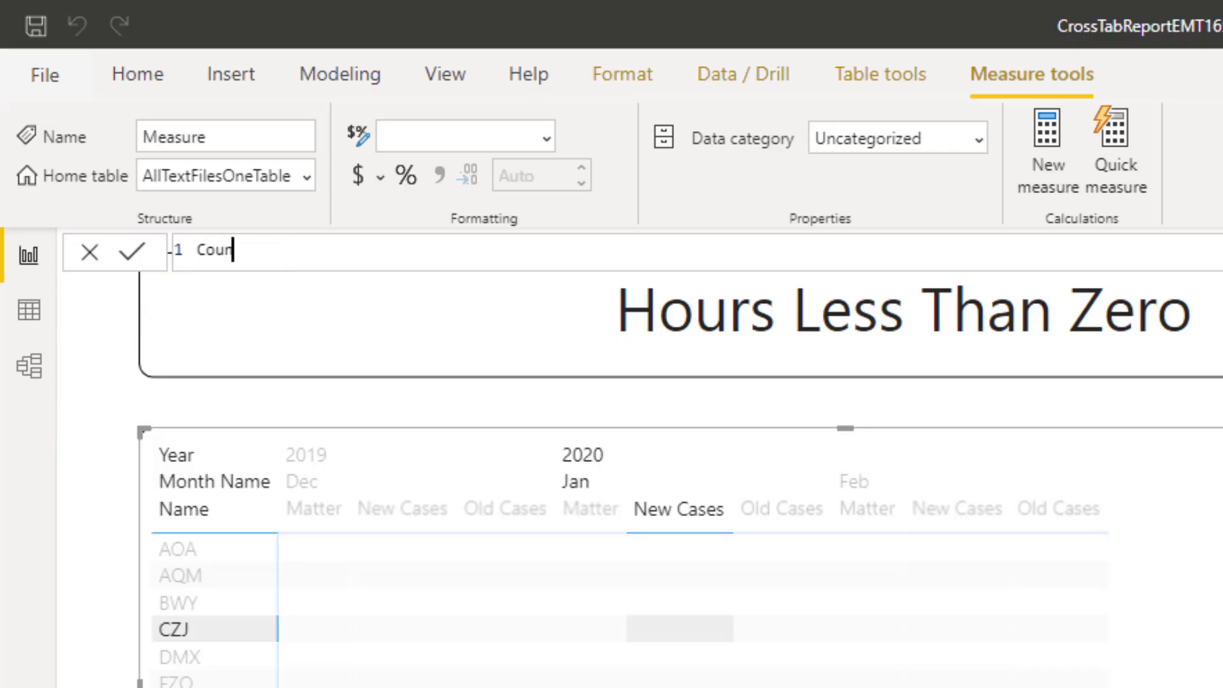
{"action": "type", "text": "t Hours="}
{"action": "type", "text": "count"}
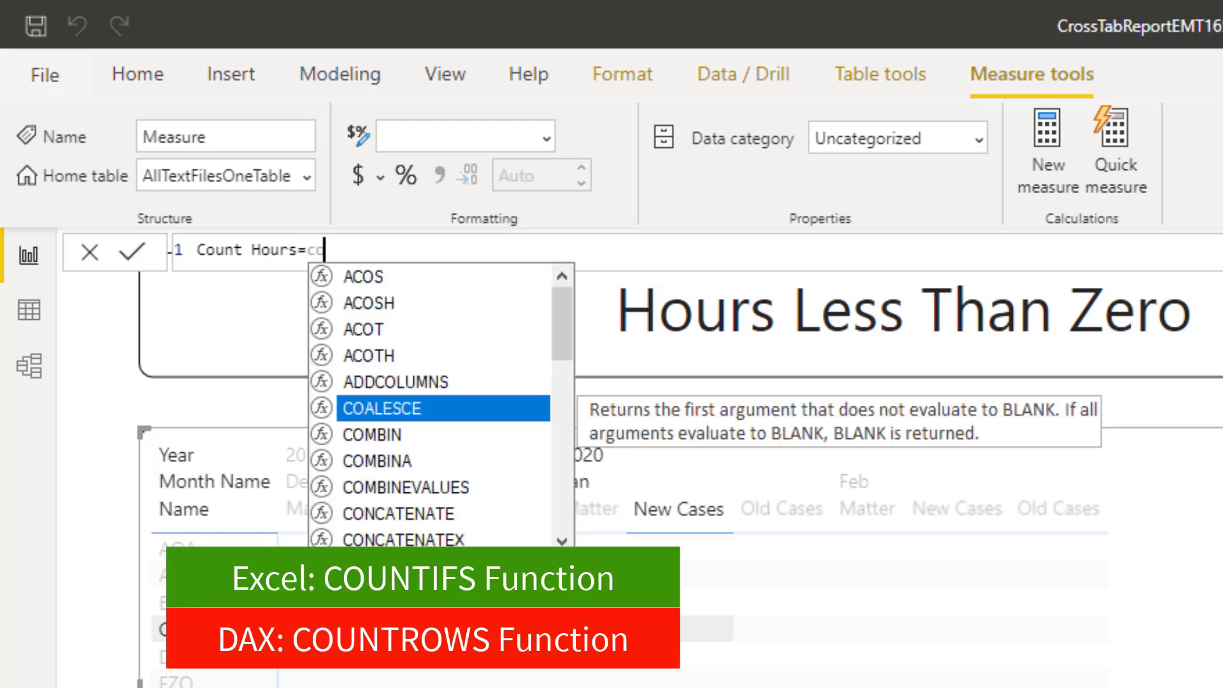
{"action": "type", "text": "r"}
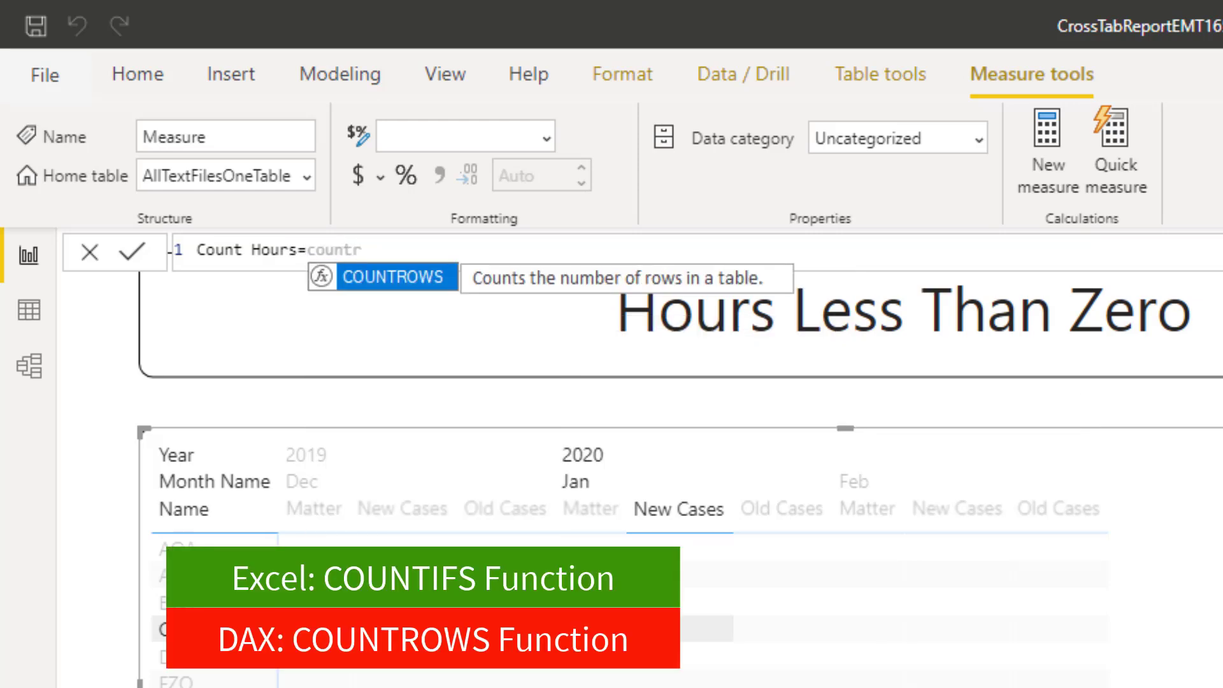
{"action": "key", "text": "Tab"}
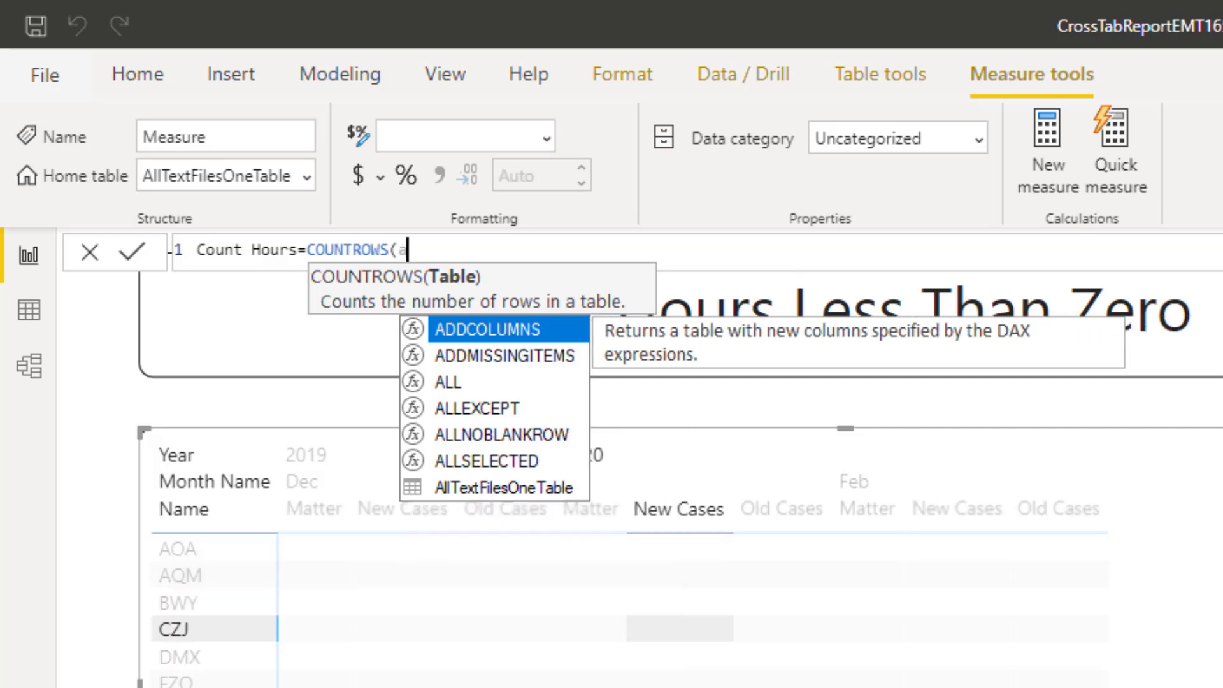
{"action": "type", "text": "all"}
{"action": "key", "text": "Down"}
{"action": "key", "text": "Down"}
{"action": "key", "text": "Down"}
{"action": "key", "text": "Down"}
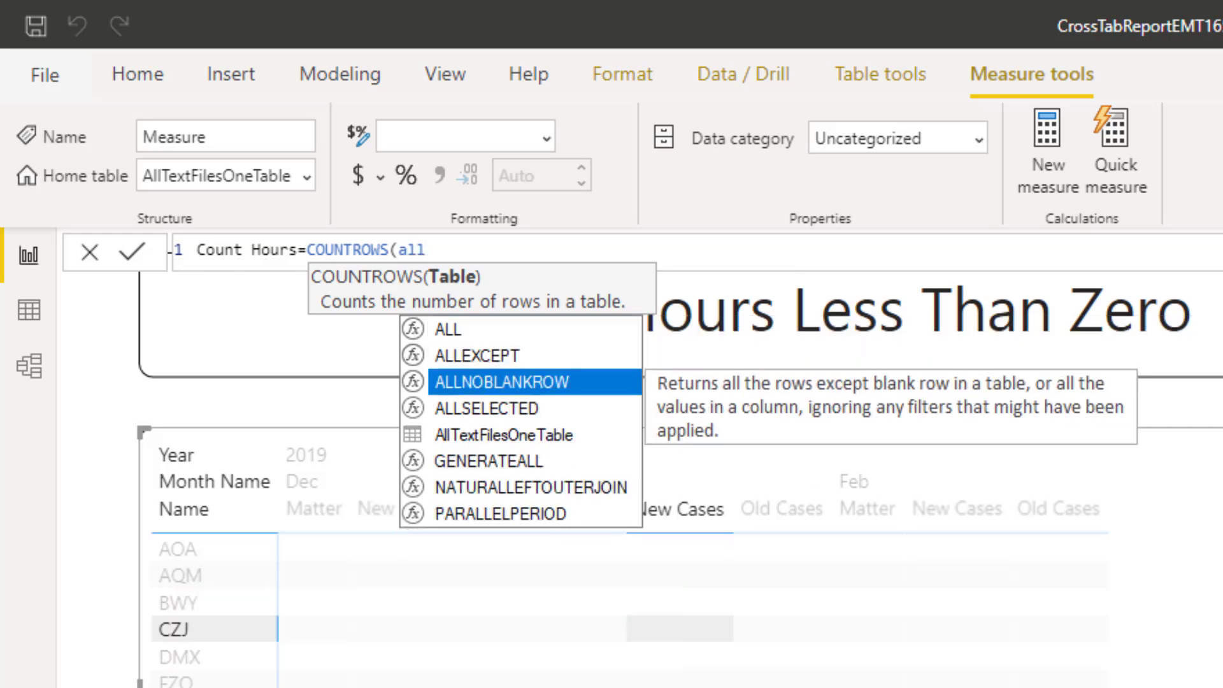
{"action": "key", "text": "Tab"}
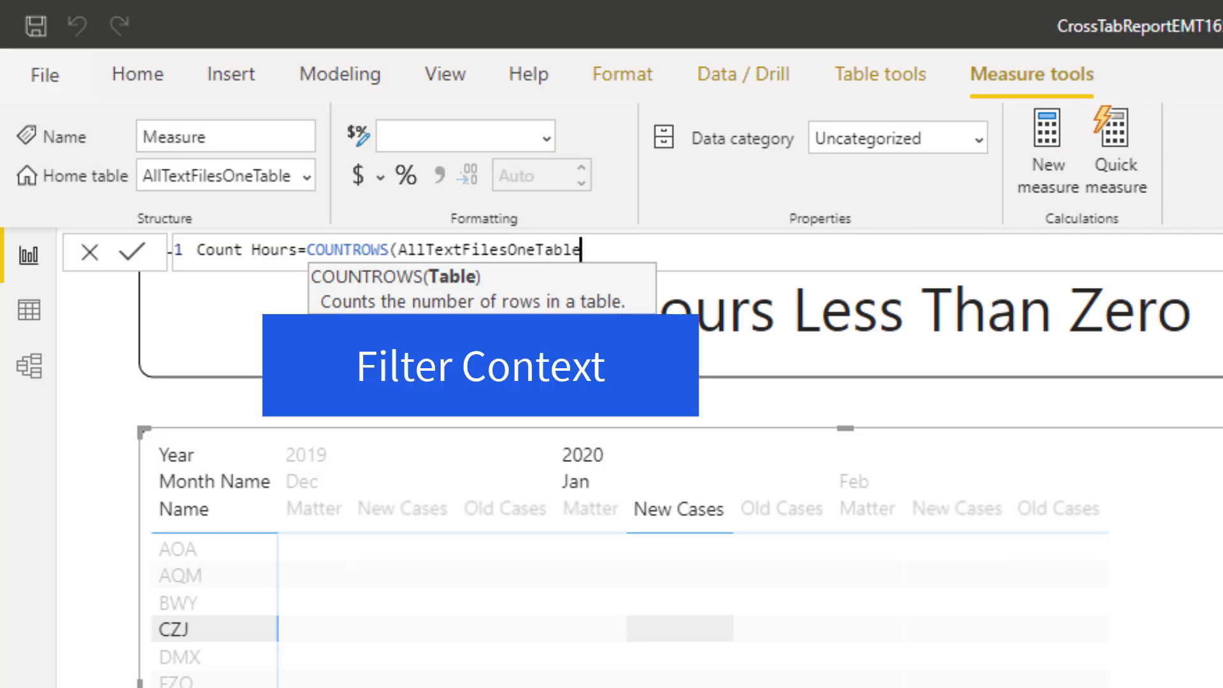
{"action": "type", "text": ")"}
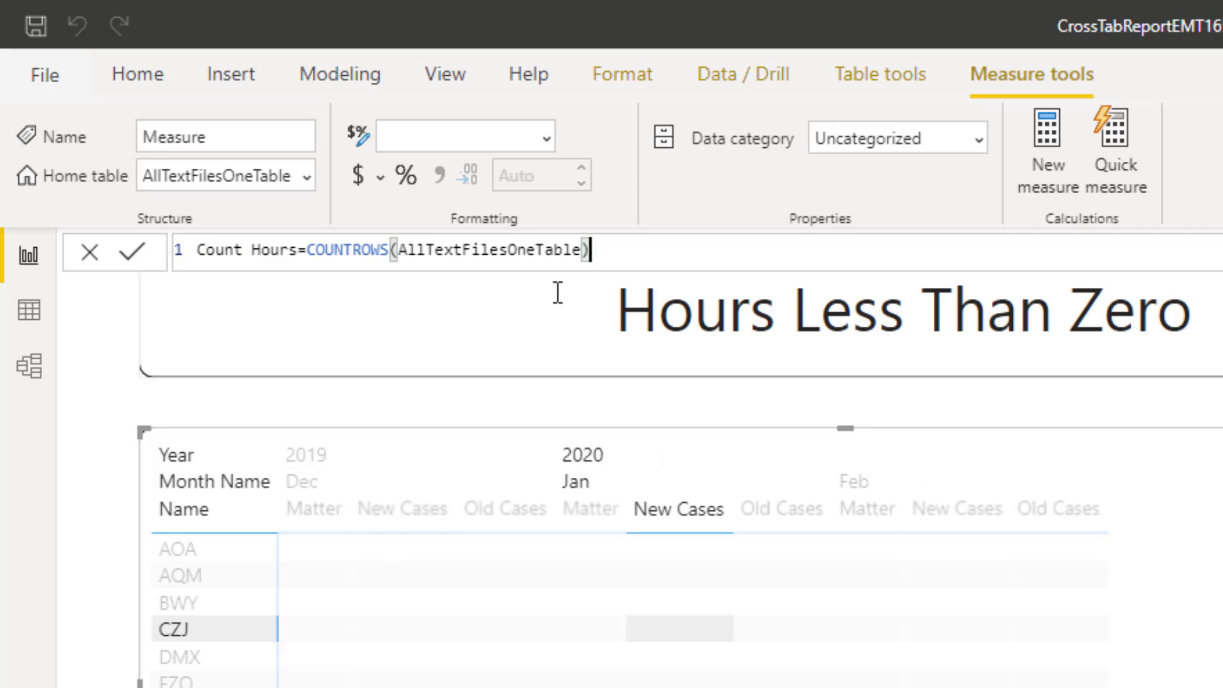
{"action": "key", "text": "Return"}
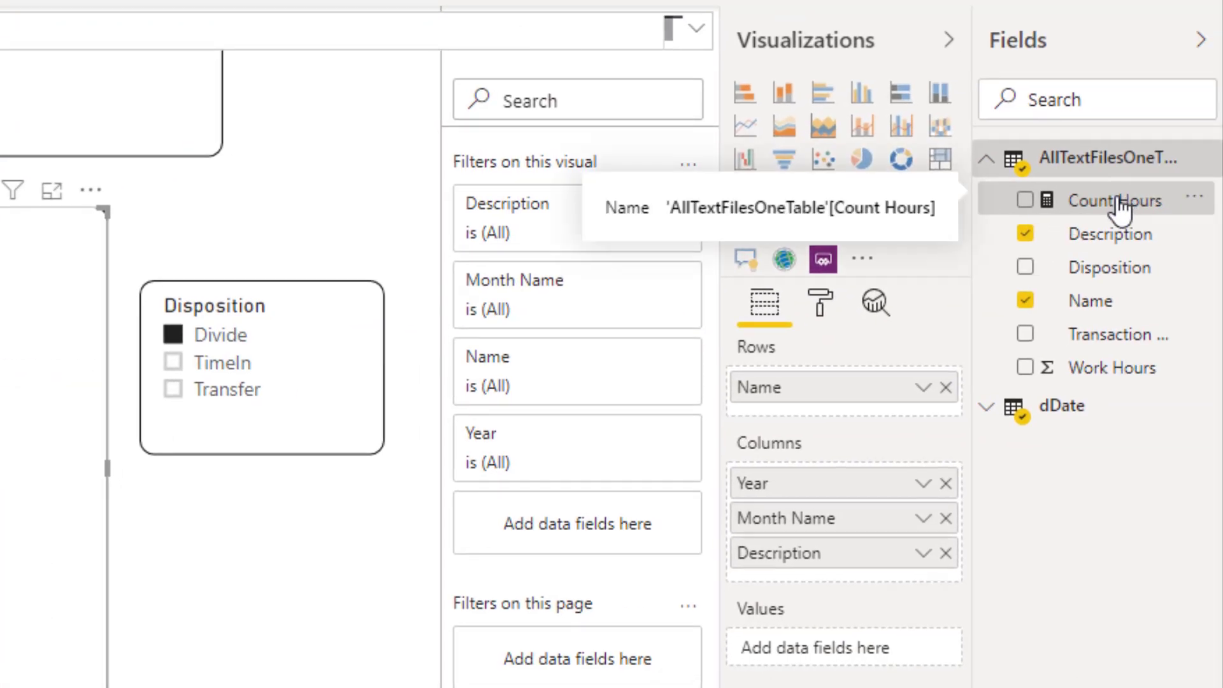
{"action": "left_click_drag", "start_coordinate": [1119, 207], "coordinate": [879, 661]}
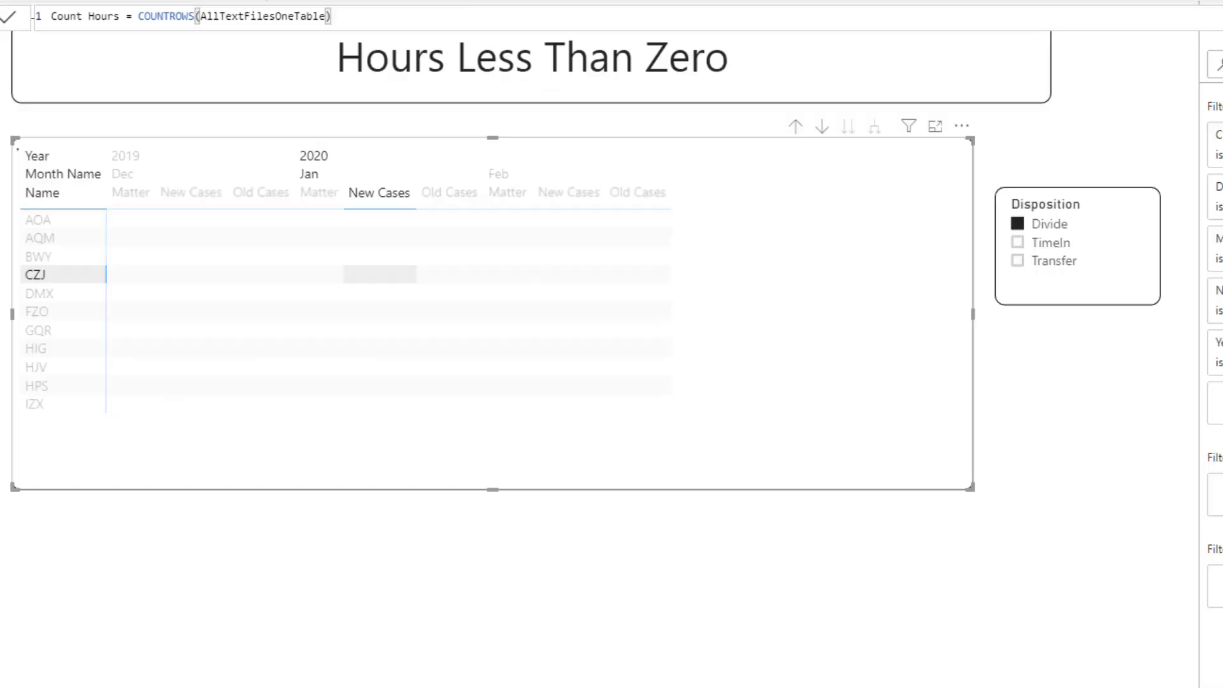
{"action": "left_click", "coordinate": [482, 474]}
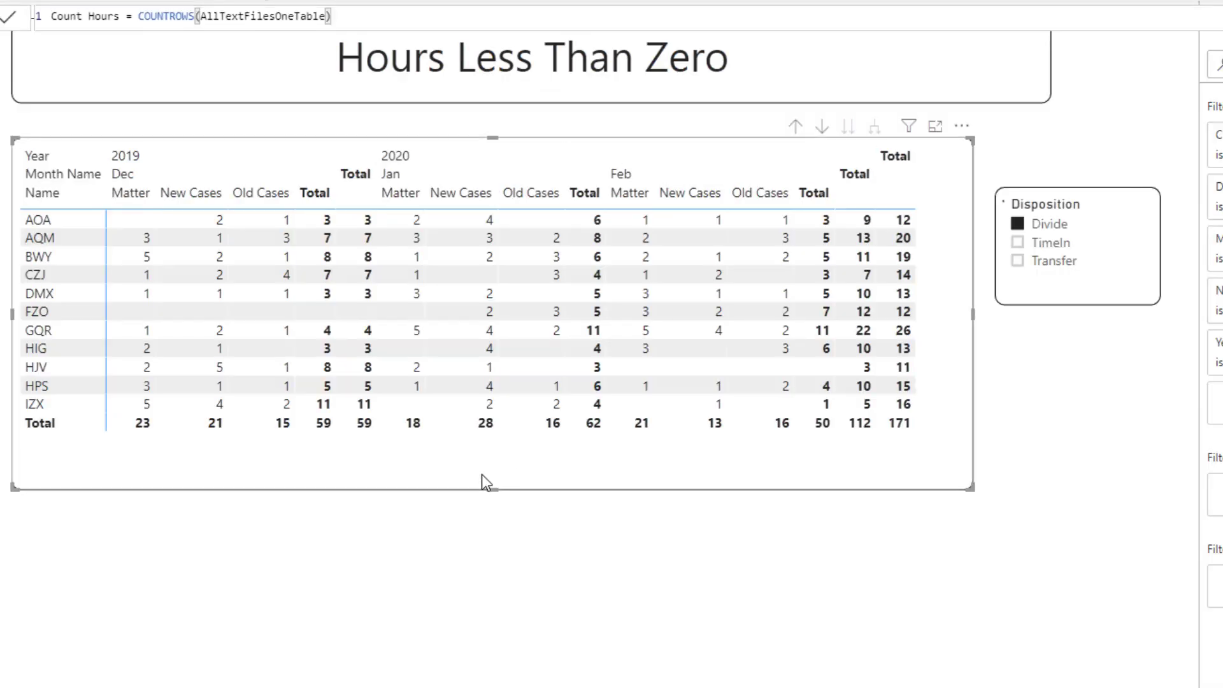
- Cross-highlight CZJ's January 2020 Old Cases cell (count 3) and read the cells' value tooltips
{"action": "left_click", "coordinate": [545, 281]}
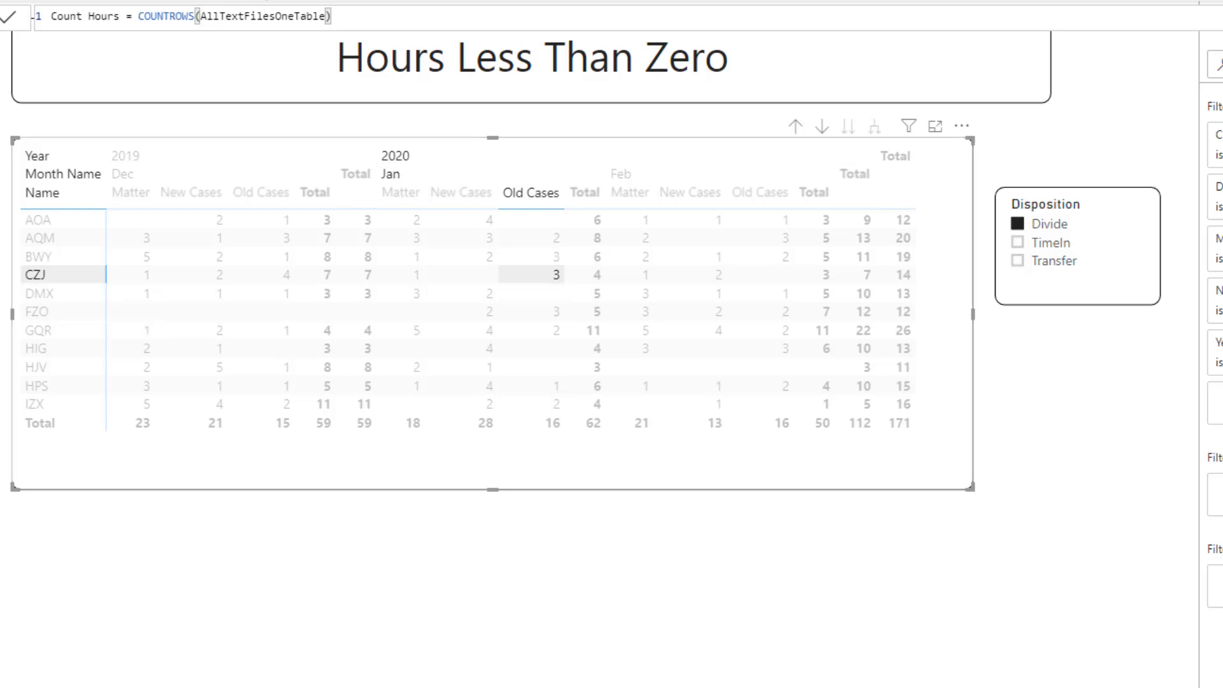
{"action": "mouse_move", "coordinate": [549, 334]}
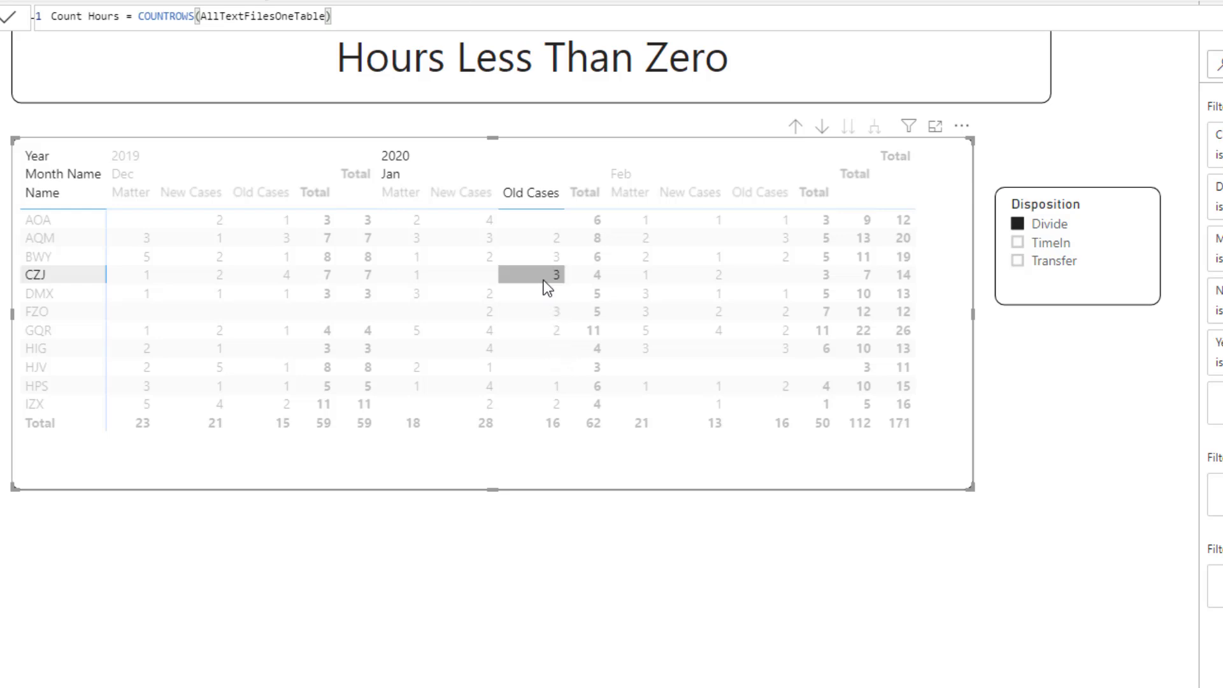
{"action": "mouse_move", "coordinate": [544, 281]}
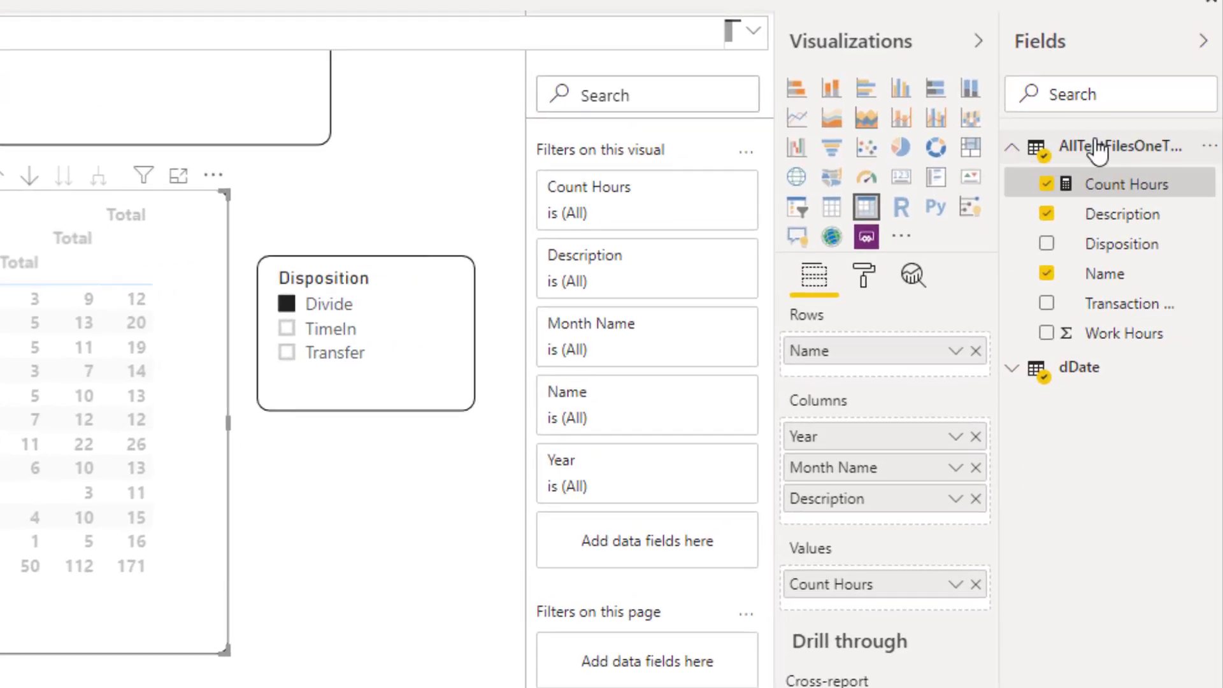
- Write a new measure Count Hours Less Than Zero = CALCULATE([Count Hours], AllTextFilesOneTable[Work Hours]<0)
{"action": "right_click", "coordinate": [1097, 152]}
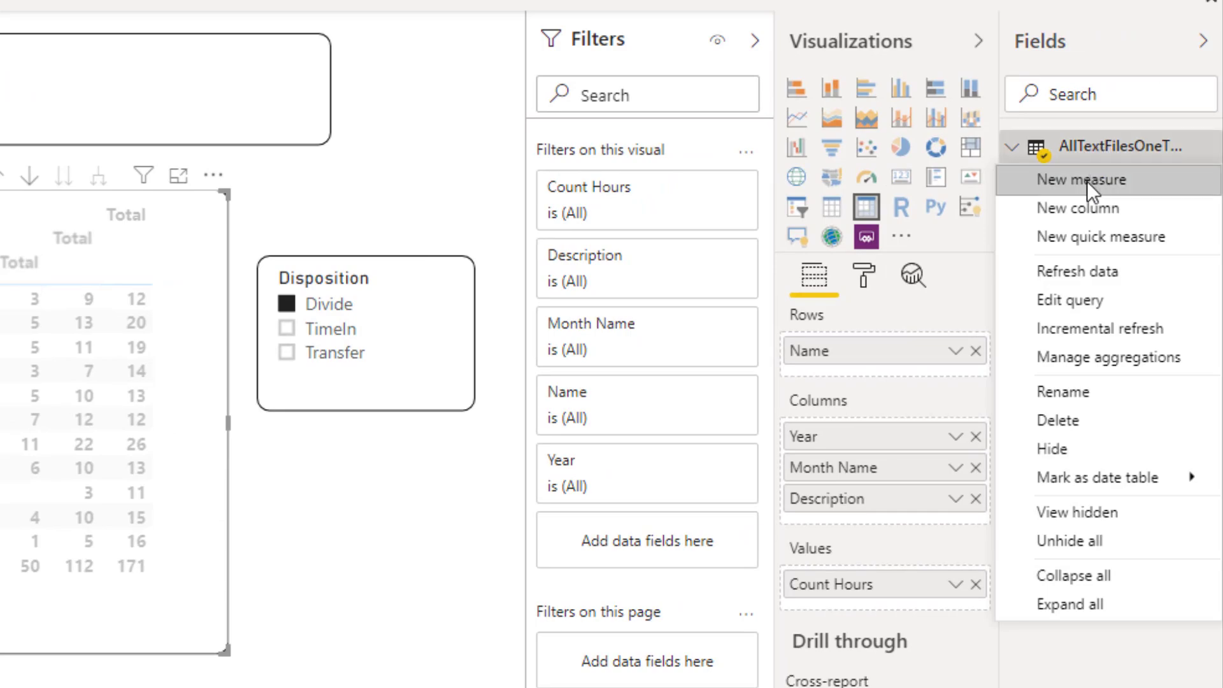
{"action": "left_click", "coordinate": [1086, 181]}
{"action": "type", "text": "Cou"}
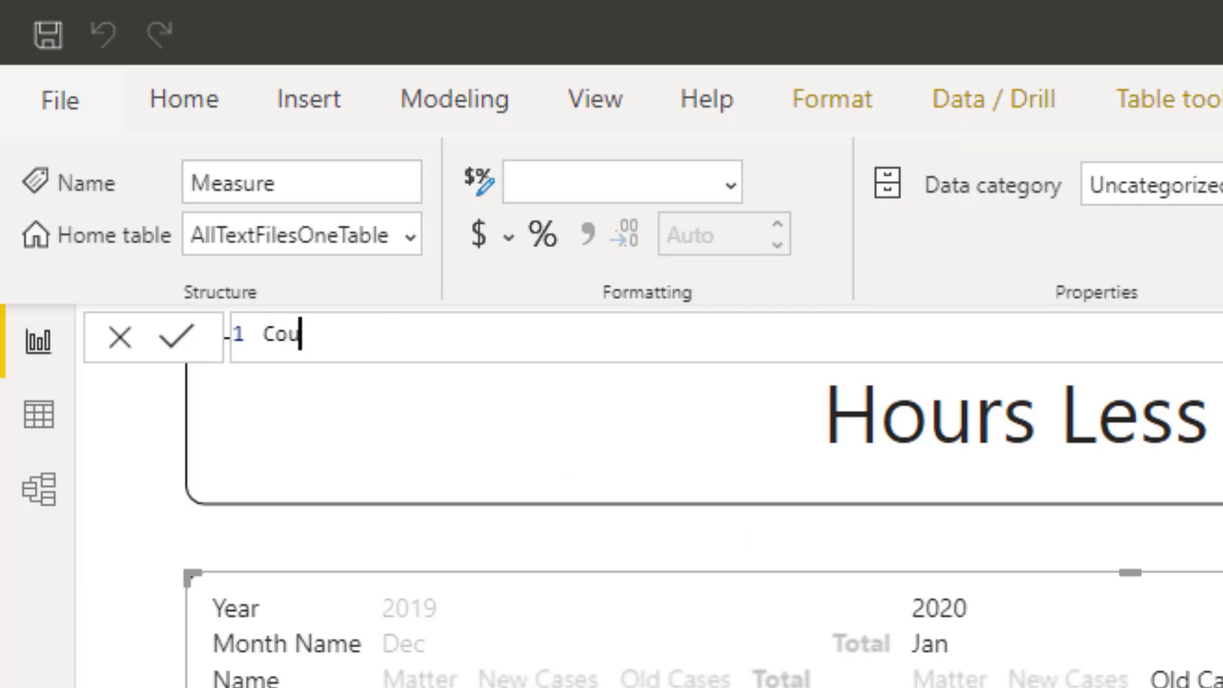
{"action": "type", "text": "nt Hours Less Than Zero"}
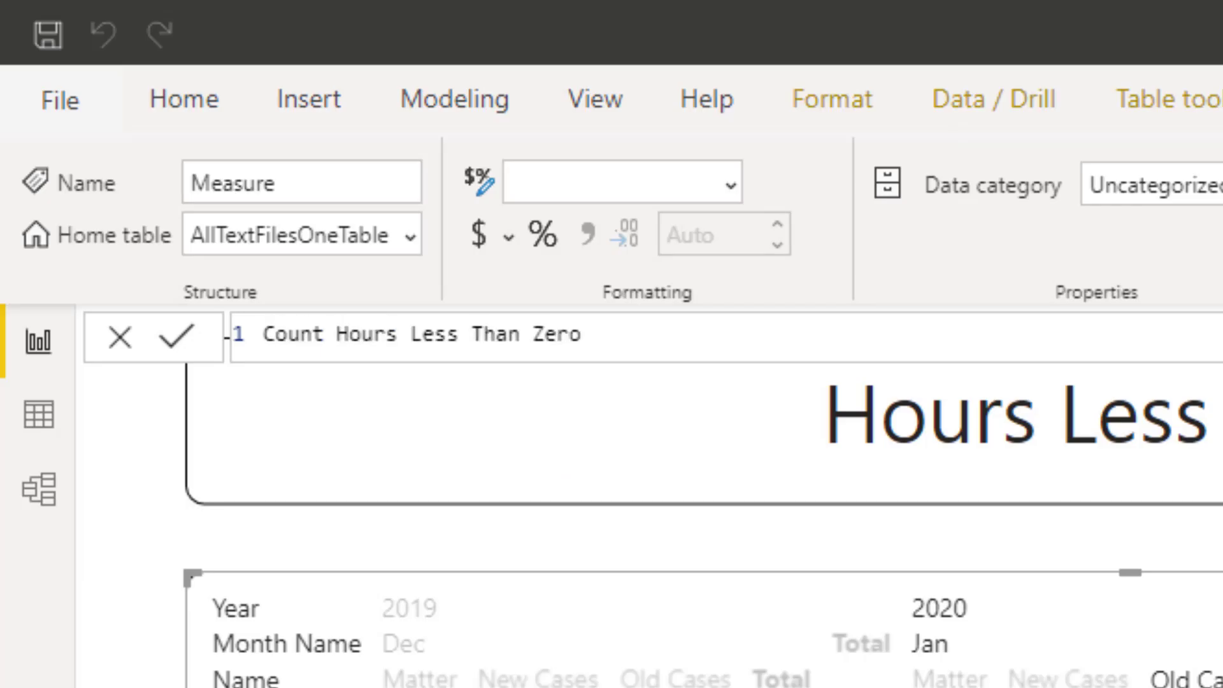
{"action": "type", "text": " = c"}
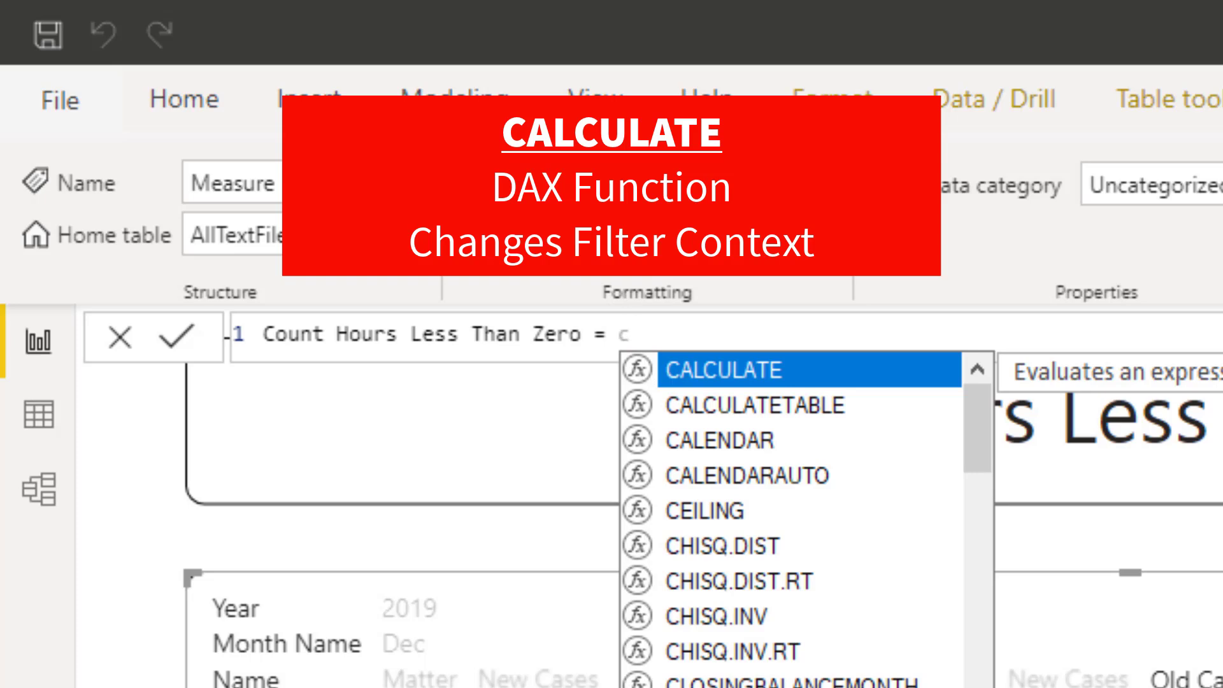
{"action": "key", "text": "Tab"}
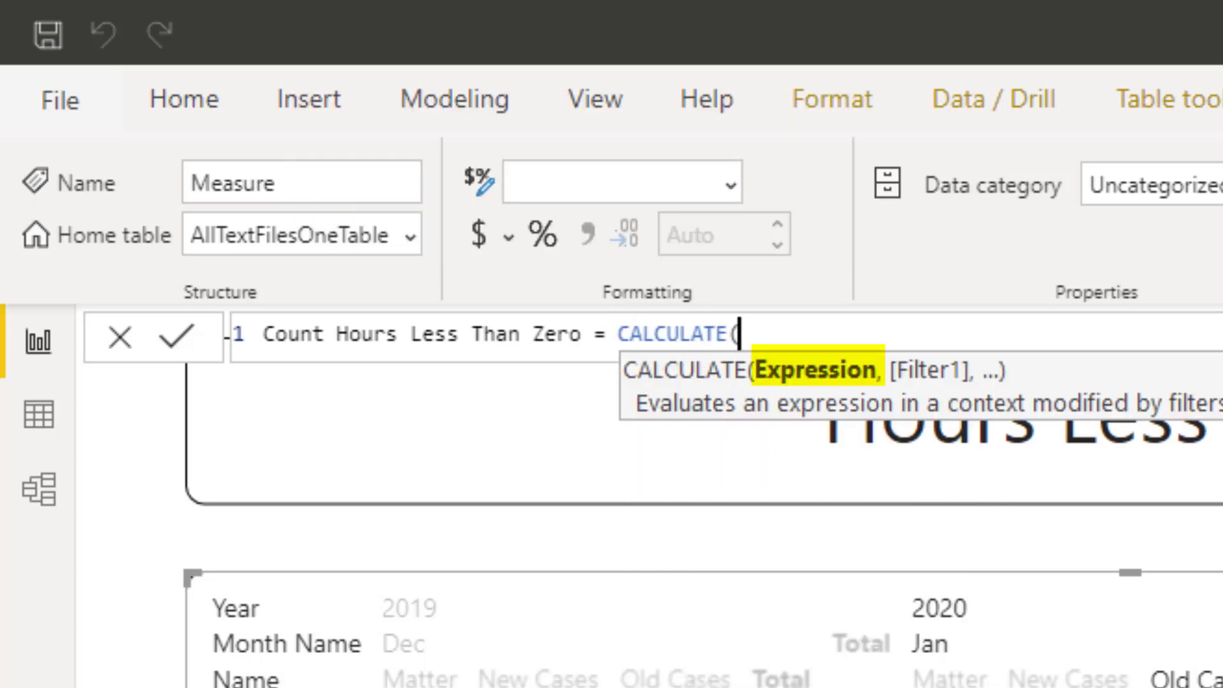
{"action": "type", "text": "["}
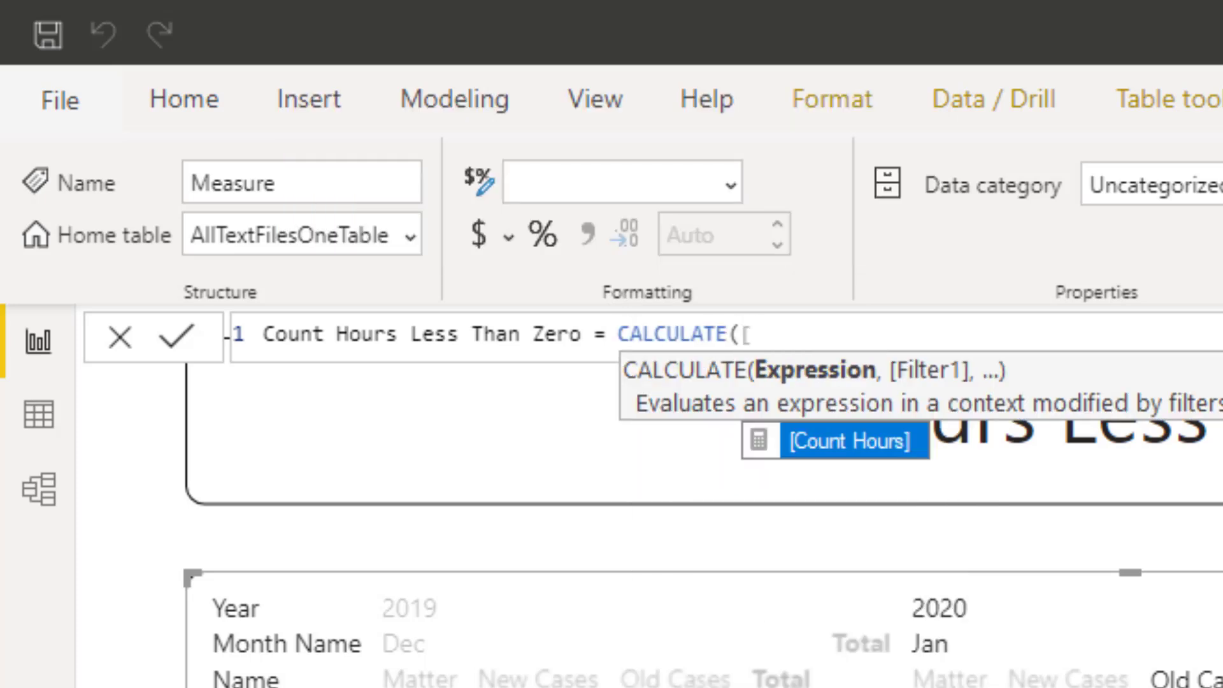
{"action": "key", "text": "Tab"}
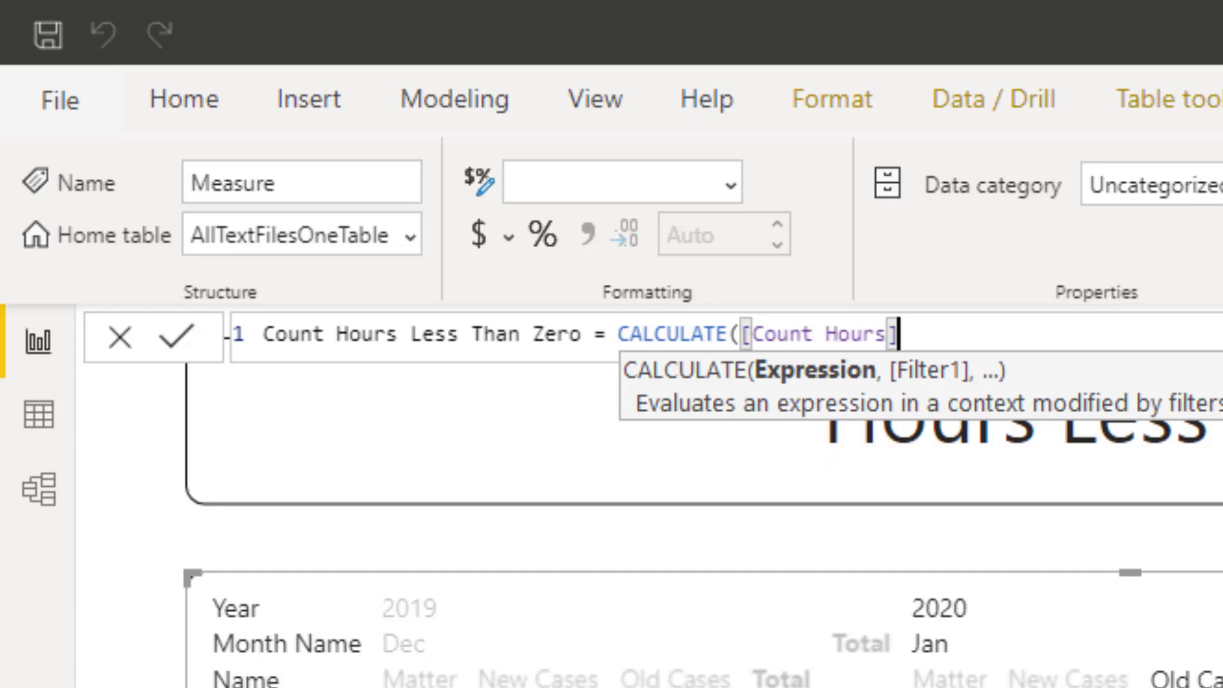
{"action": "type", "text": ","}
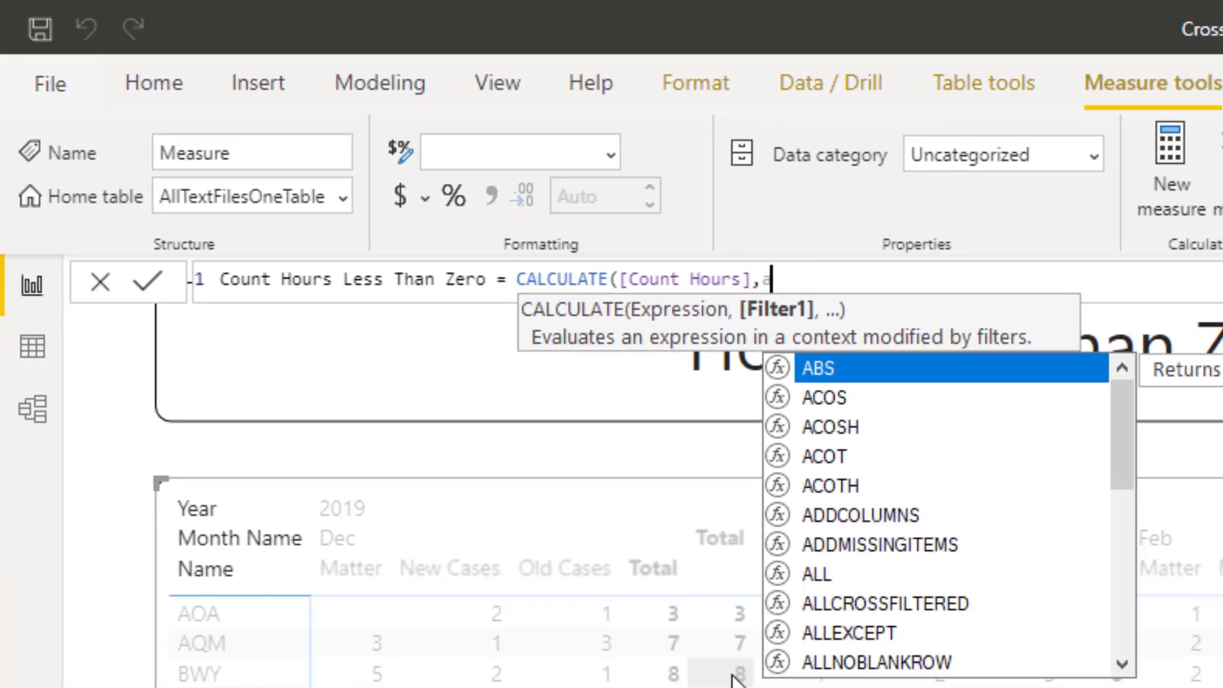
{"action": "type", "text": "all"}
{"action": "key", "text": "Down"}
{"action": "key", "text": "Down"}
{"action": "key", "text": "Down"}
{"action": "key", "text": "Down"}
{"action": "key", "text": "Down"}
{"action": "key", "text": "Down"}
{"action": "key", "text": "Down"}
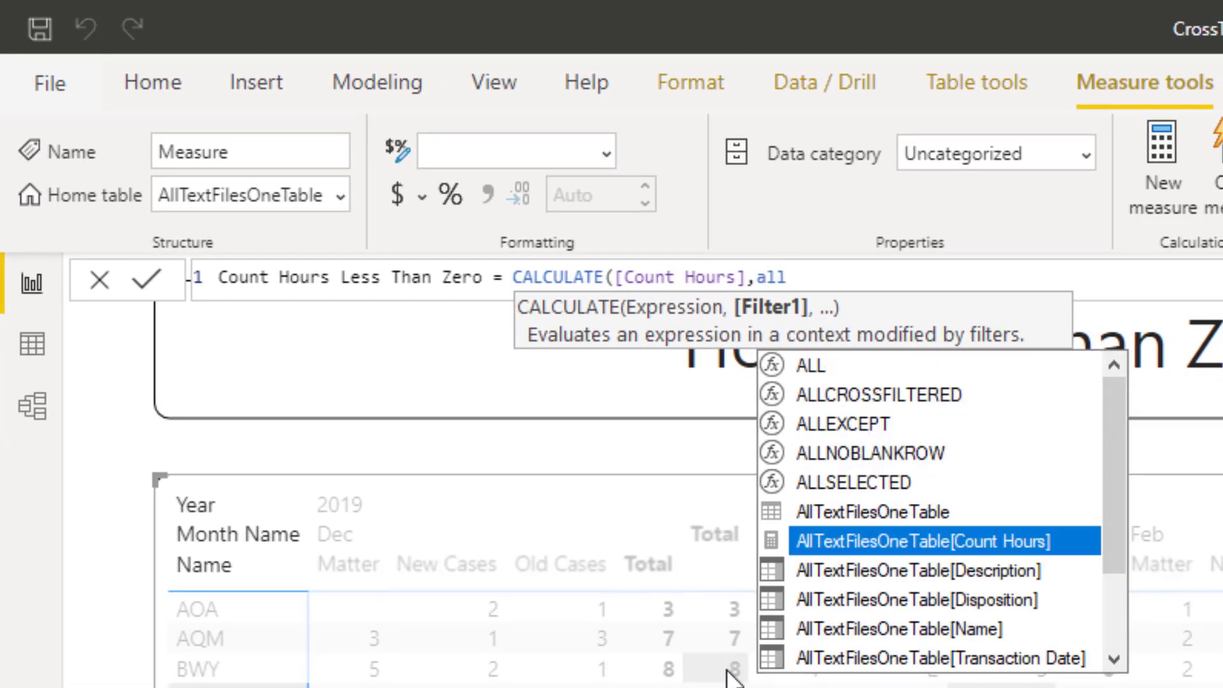
{"action": "key", "text": "Down"}
{"action": "key", "text": "Down"}
{"action": "key", "text": "Down"}
{"action": "key", "text": "Down"}
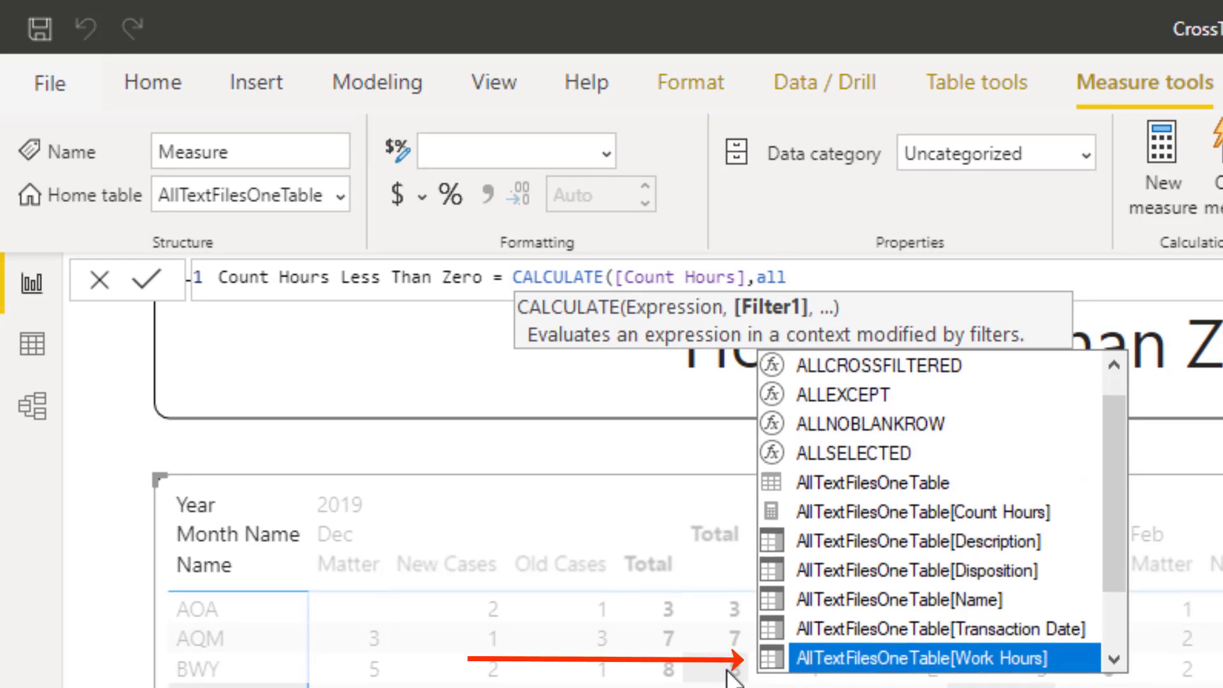
{"action": "key", "text": "Tab"}
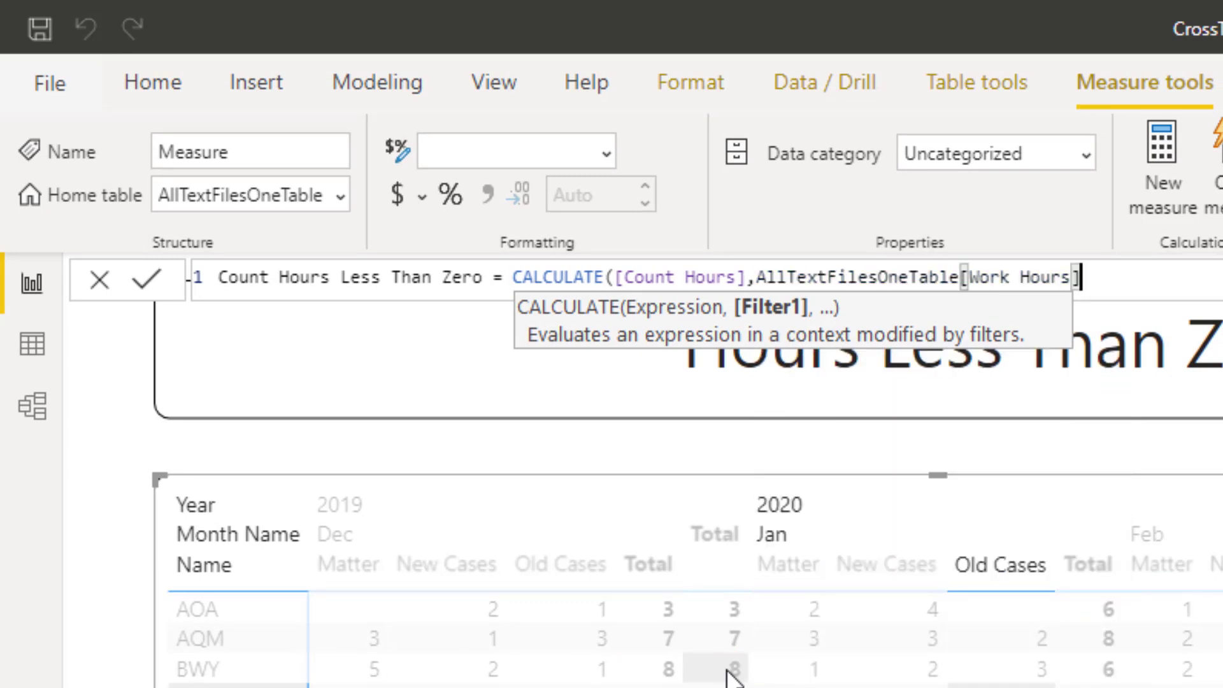
{"action": "type", "text": "<"}
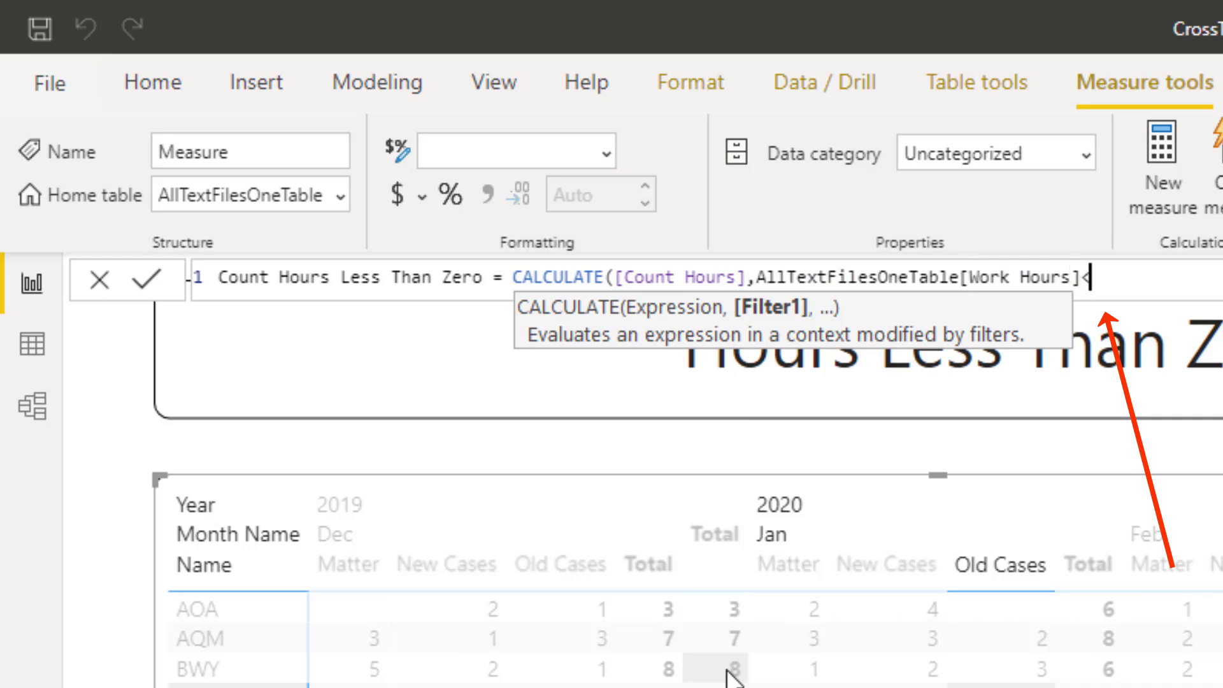
{"action": "type", "text": "0"}
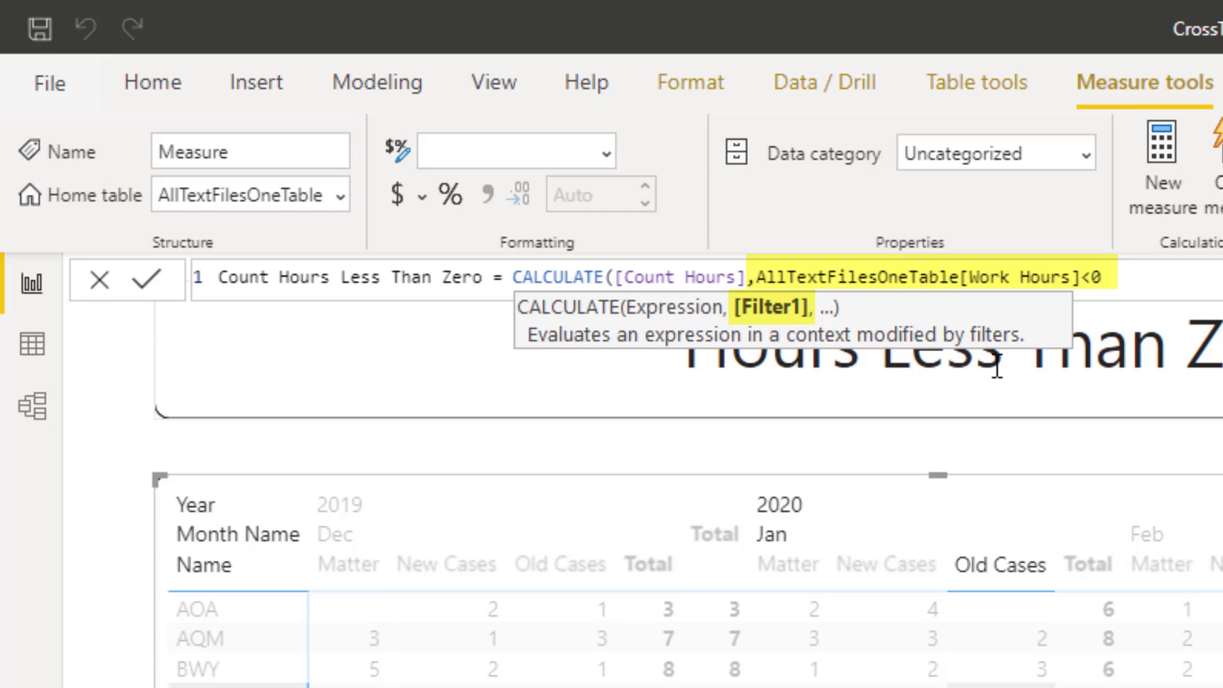
- Commit the measure and replace Count Hours with Count Hours Less Than Zero in the matrix values, totalling 68
{"action": "type", "text": ")"}
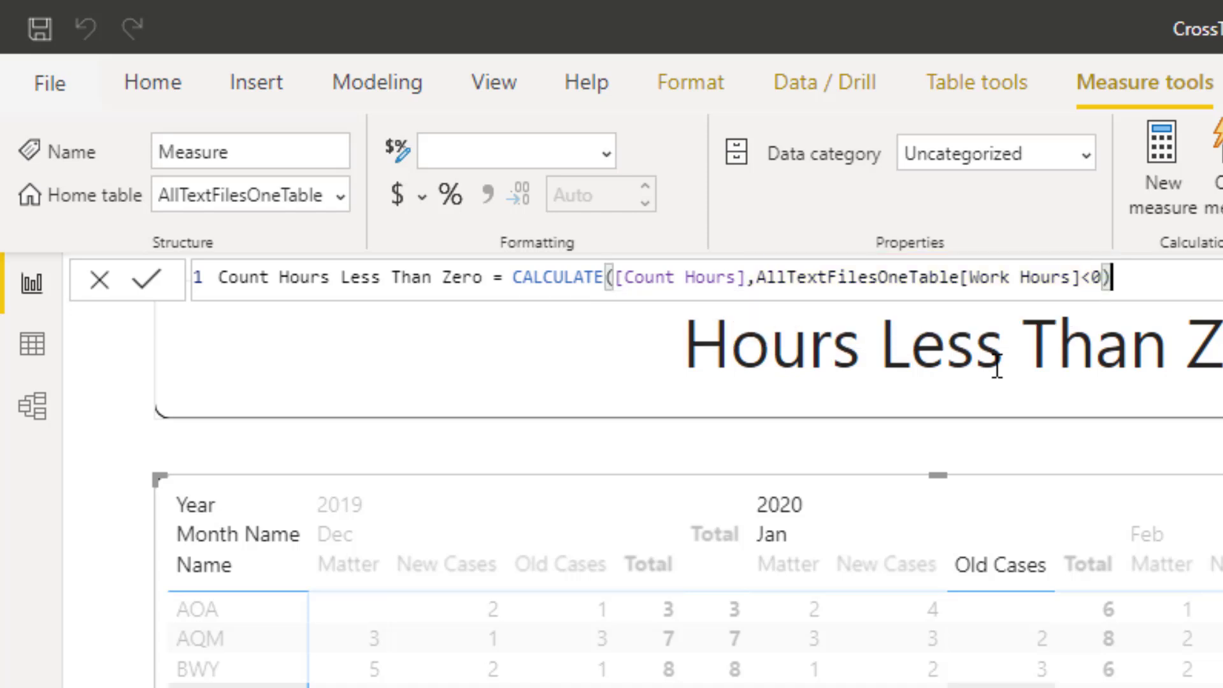
{"action": "key", "text": "Return"}
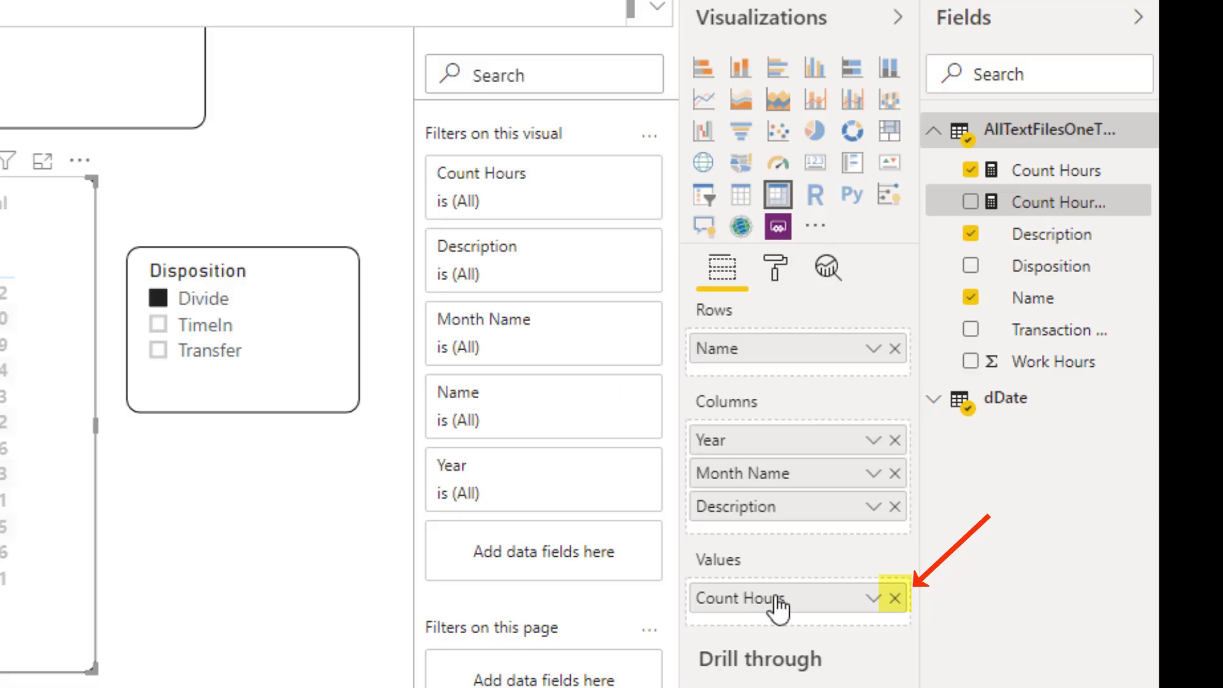
{"action": "left_click", "coordinate": [894, 598]}
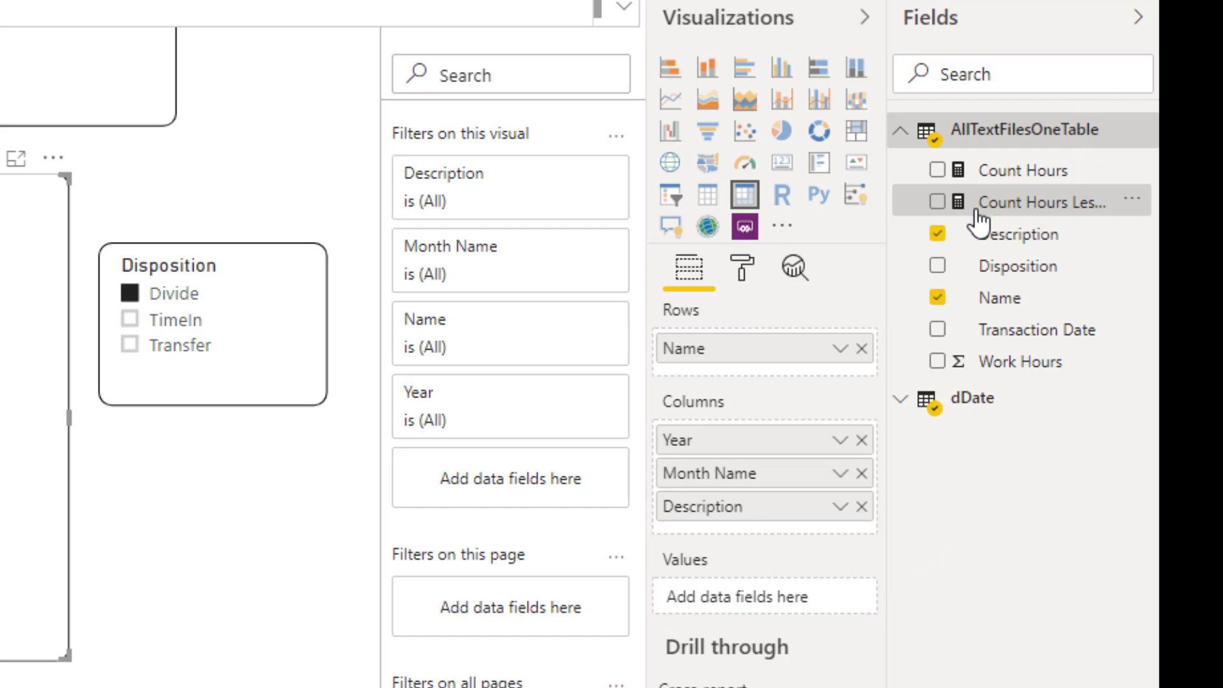
{"action": "left_click_drag", "start_coordinate": [976, 211], "coordinate": [781, 612]}
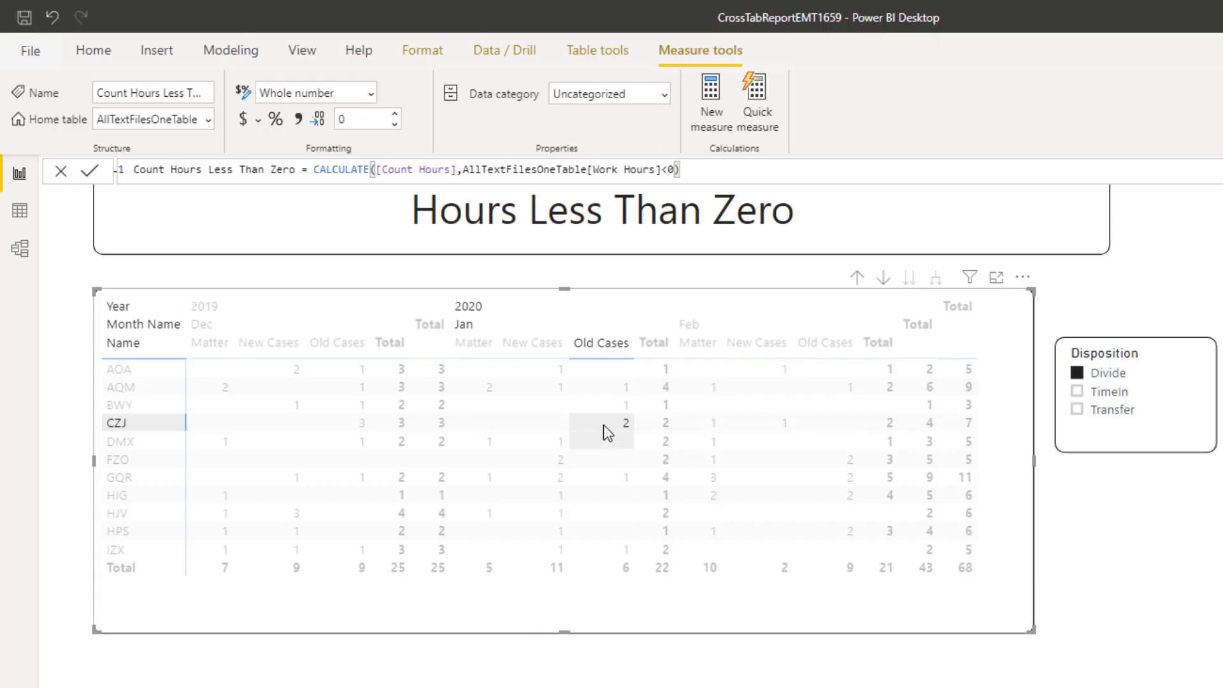
{"action": "left_click", "coordinate": [605, 426]}
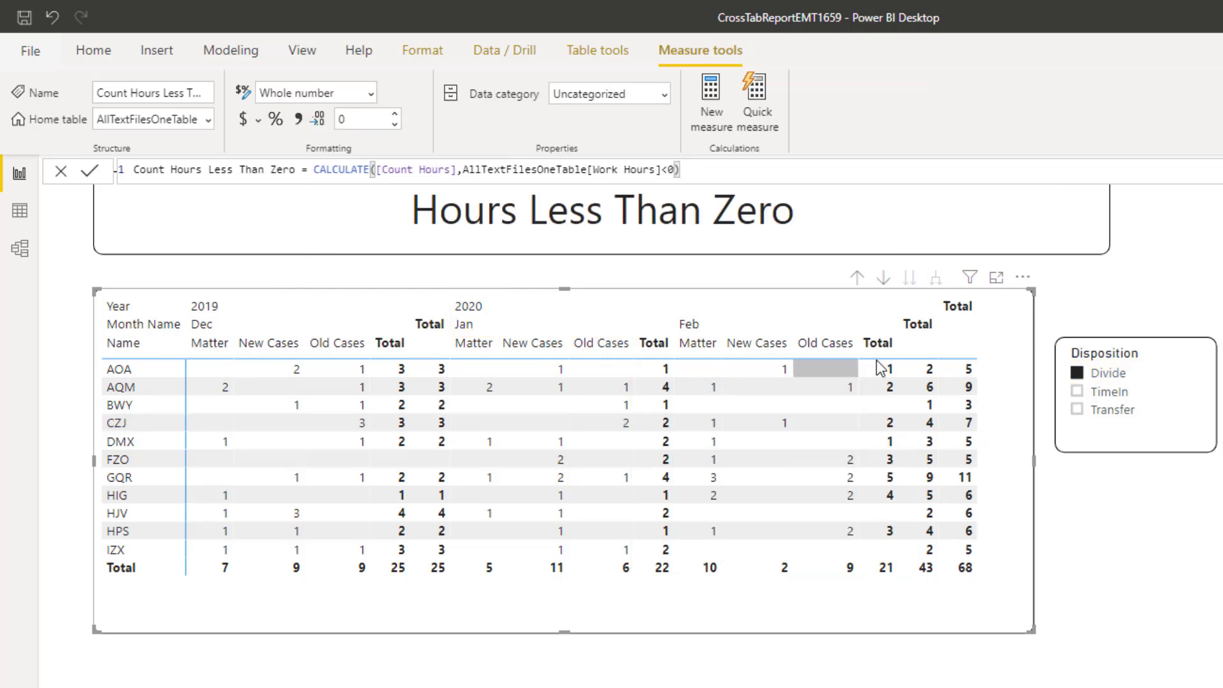
- Check Transfer in the Disposition slicer, bringing the matrix total to 76
{"action": "left_click", "coordinate": [1077, 410]}
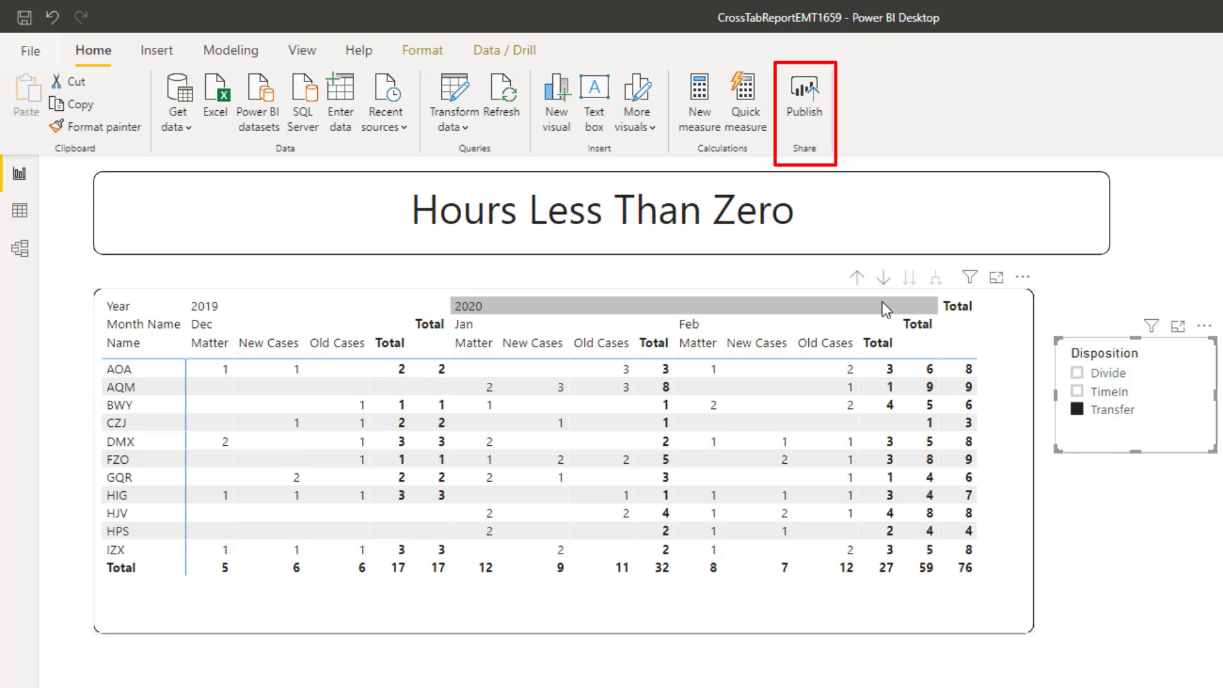
- Save and publish CrossTabReportEMT1659 to the MSPTDA workspace
{"action": "left_click", "coordinate": [805, 95]}
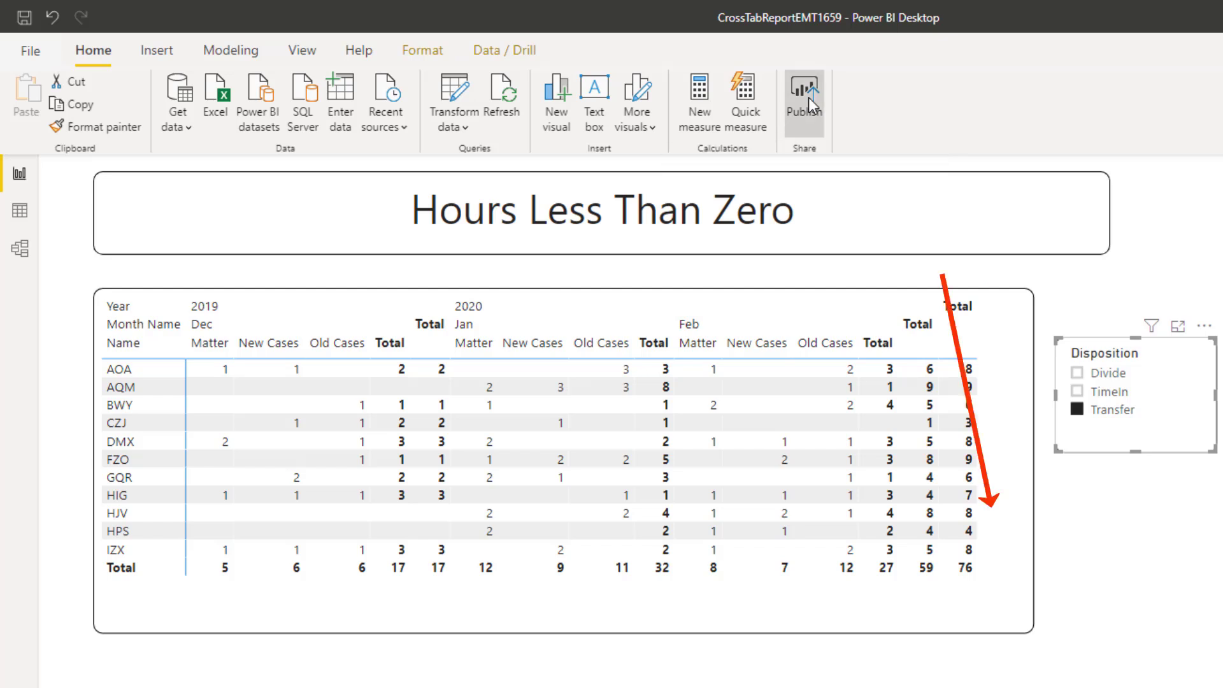
{"action": "left_click", "coordinate": [1009, 530]}
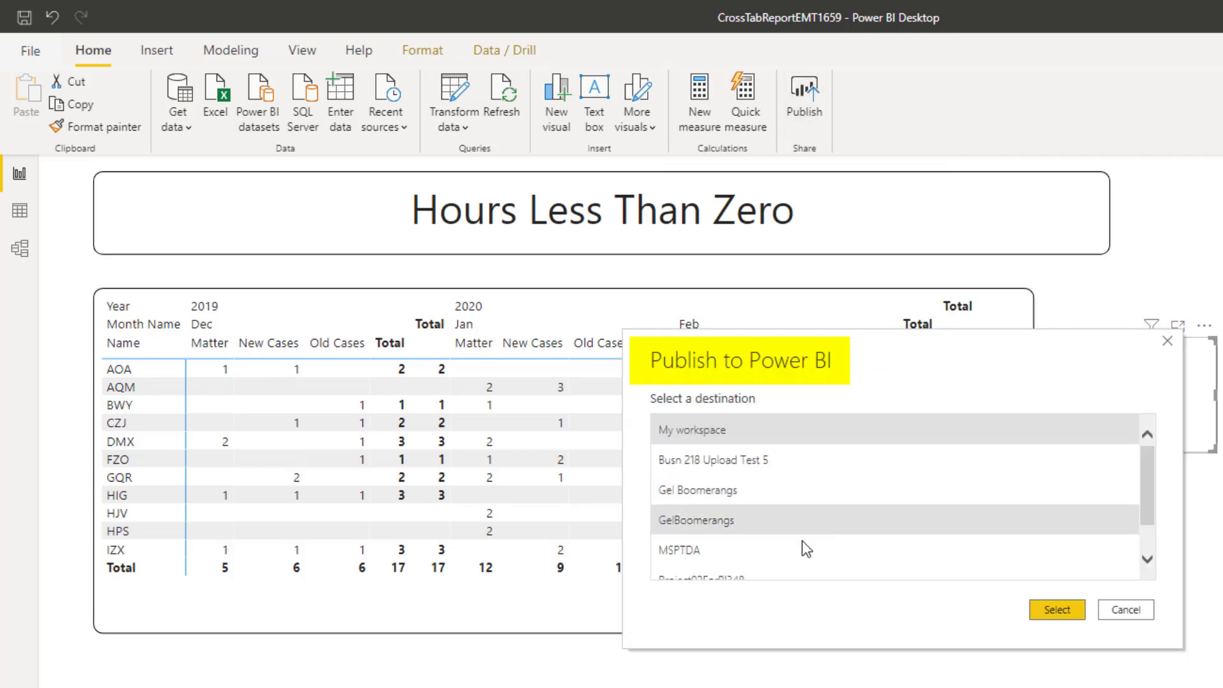
{"action": "left_click", "coordinate": [729, 552]}
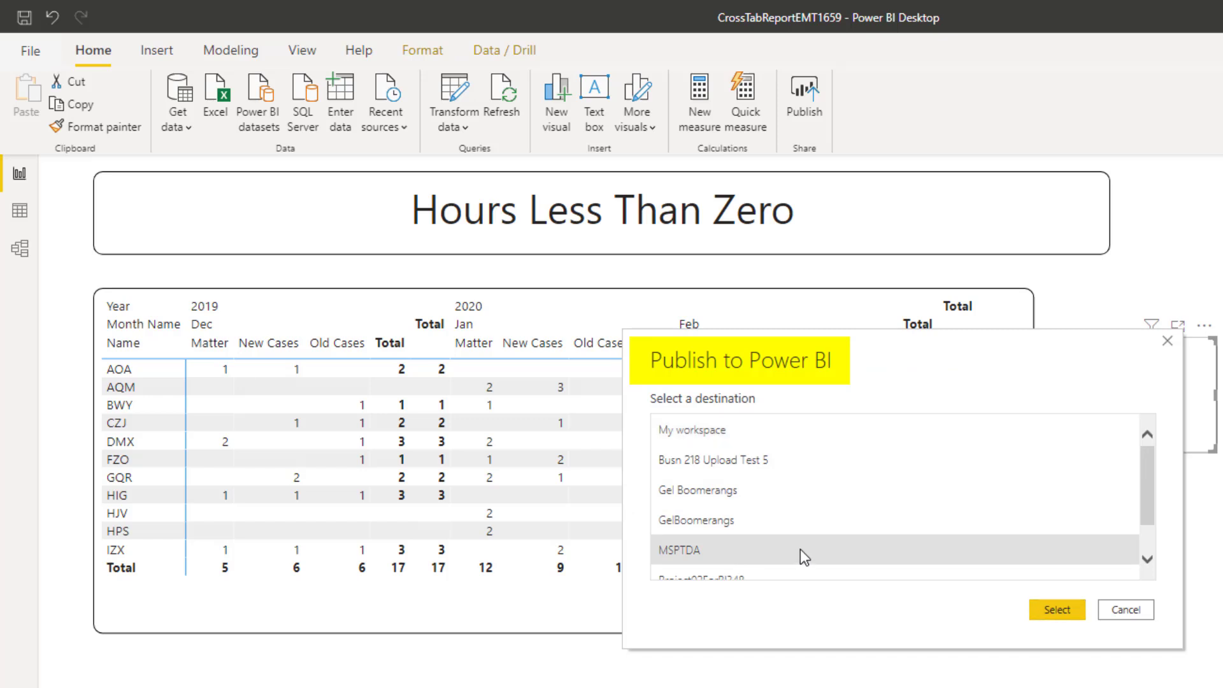
{"action": "left_click", "coordinate": [1068, 610]}
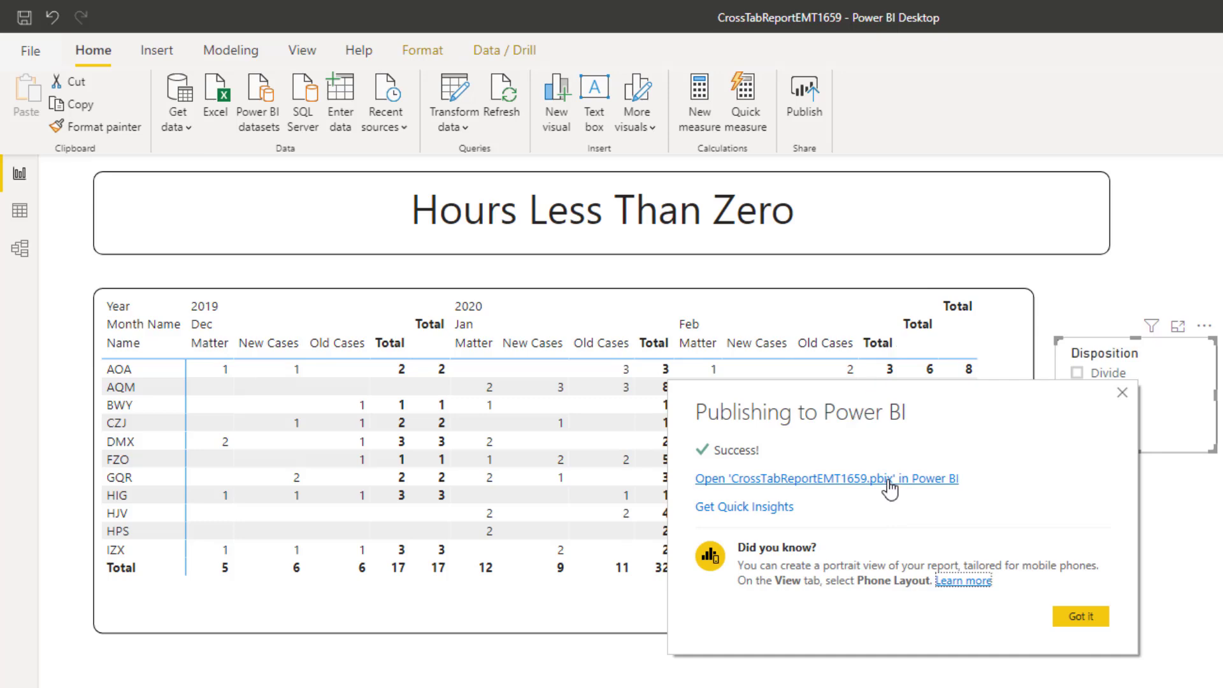
- View the published report online, filter its Disposition slicer to TimeIn, and bring up the sharing options
{"action": "left_click", "coordinate": [889, 487]}
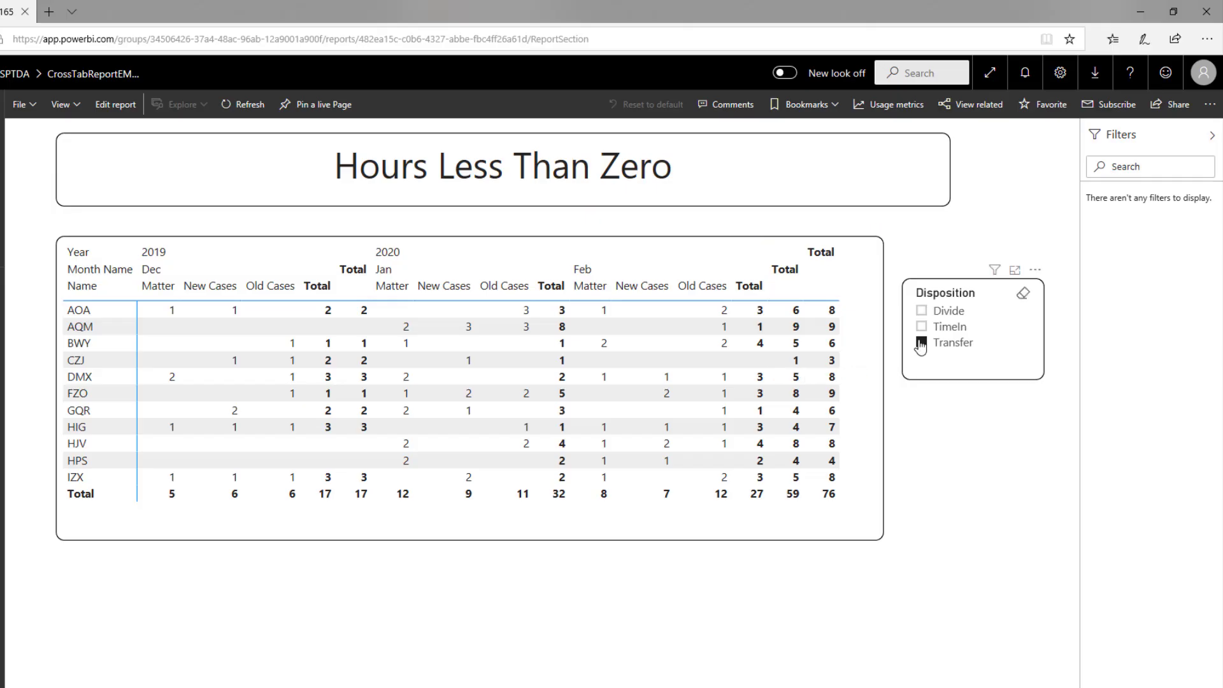
{"action": "left_click", "coordinate": [923, 327]}
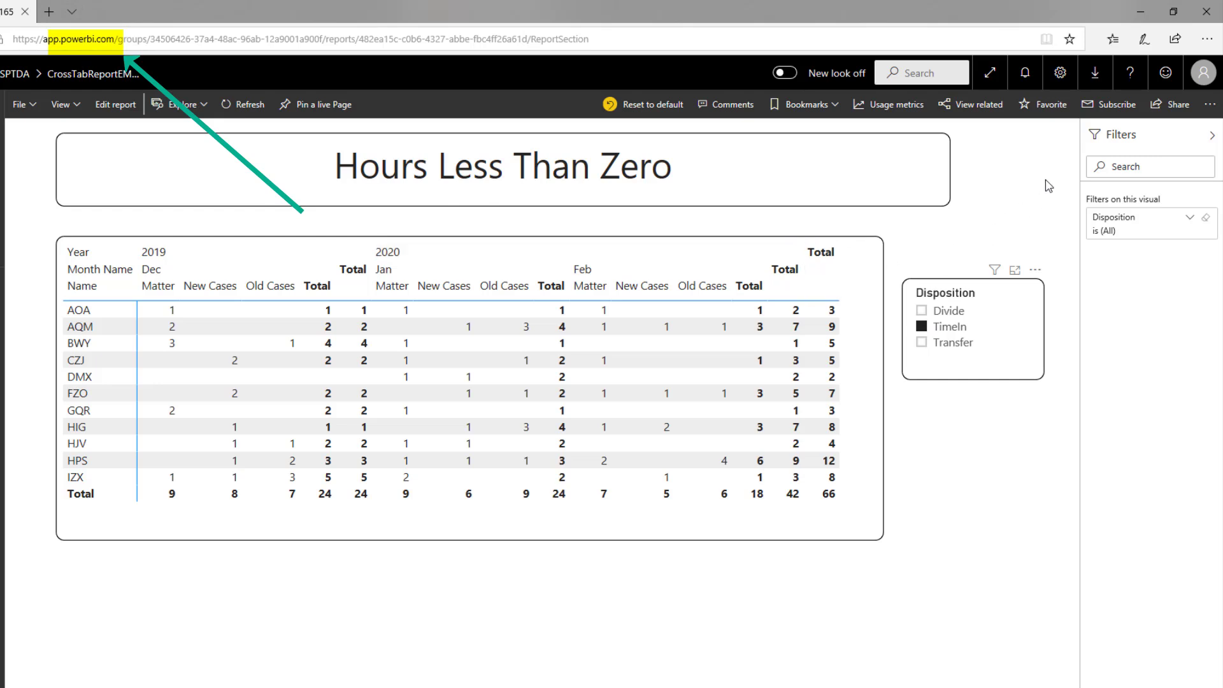
{"action": "left_click", "coordinate": [1173, 108]}
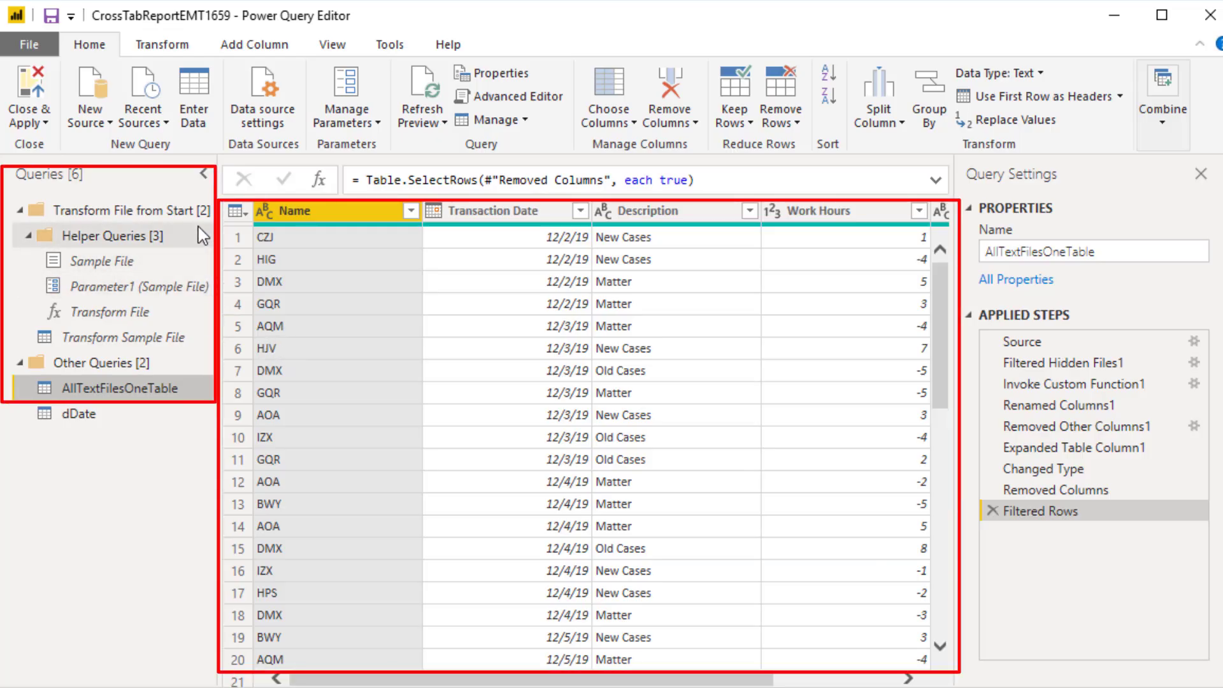
- Select the dDate query in Power Query Editor to view its data
{"action": "left_click", "coordinate": [93, 417]}
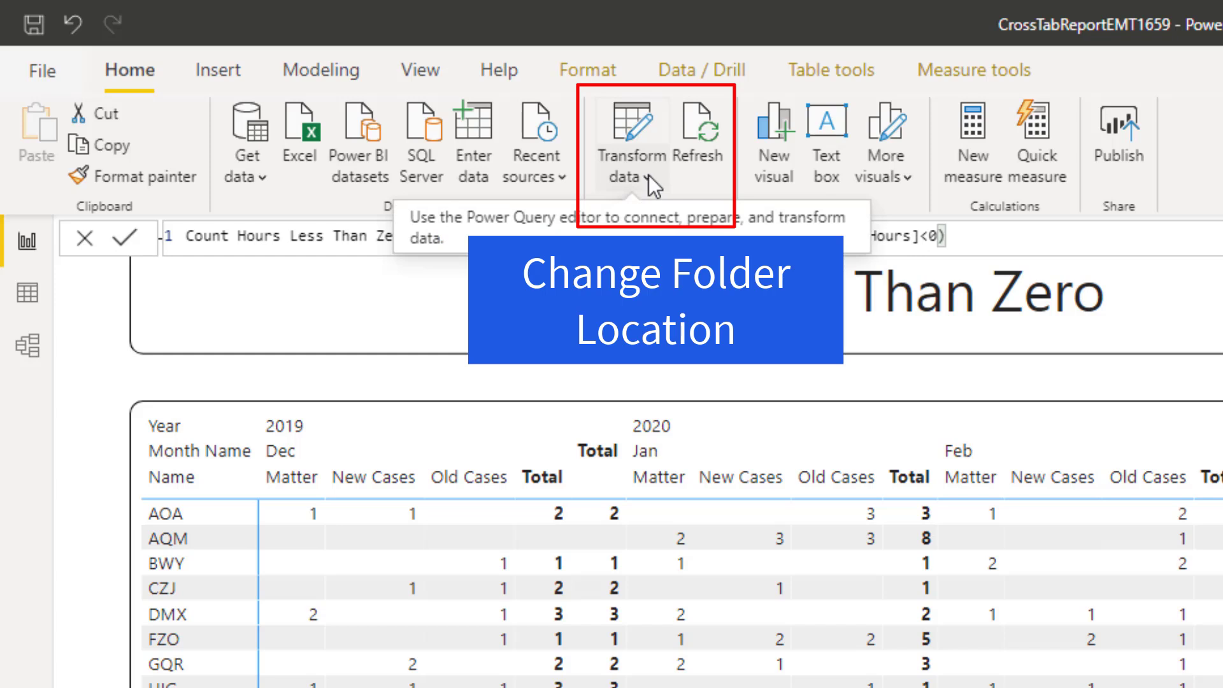
{"action": "left_click", "coordinate": [647, 178]}
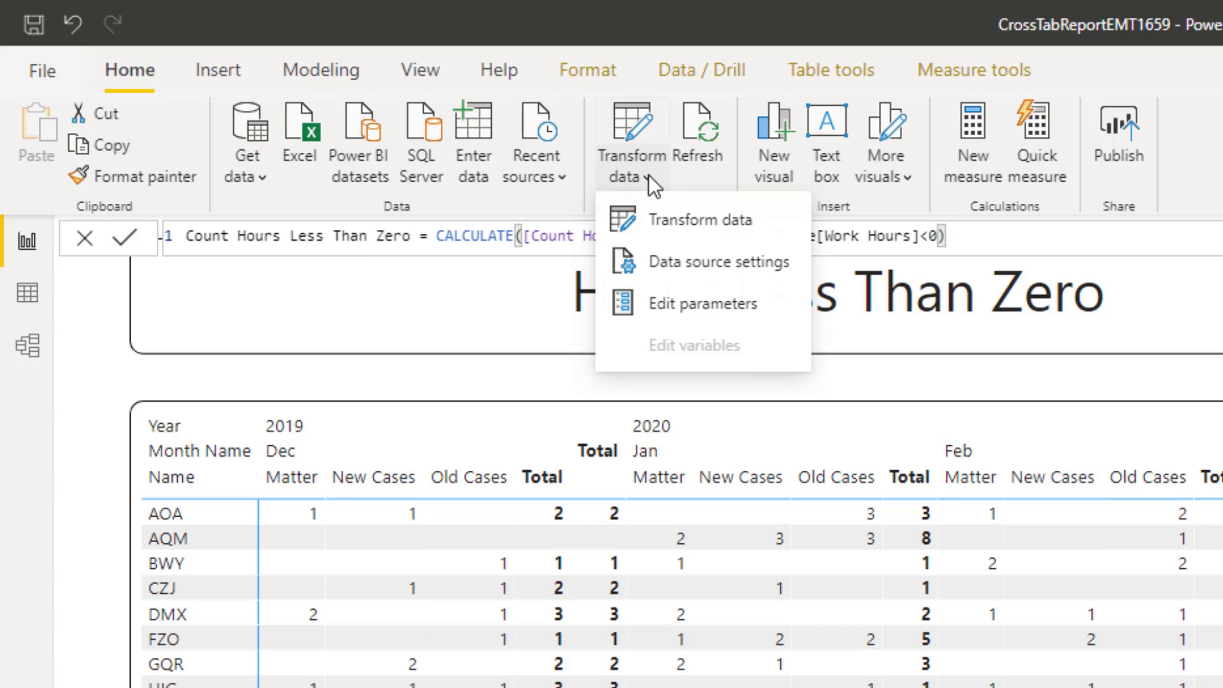
{"action": "left_click", "coordinate": [207, 298]}
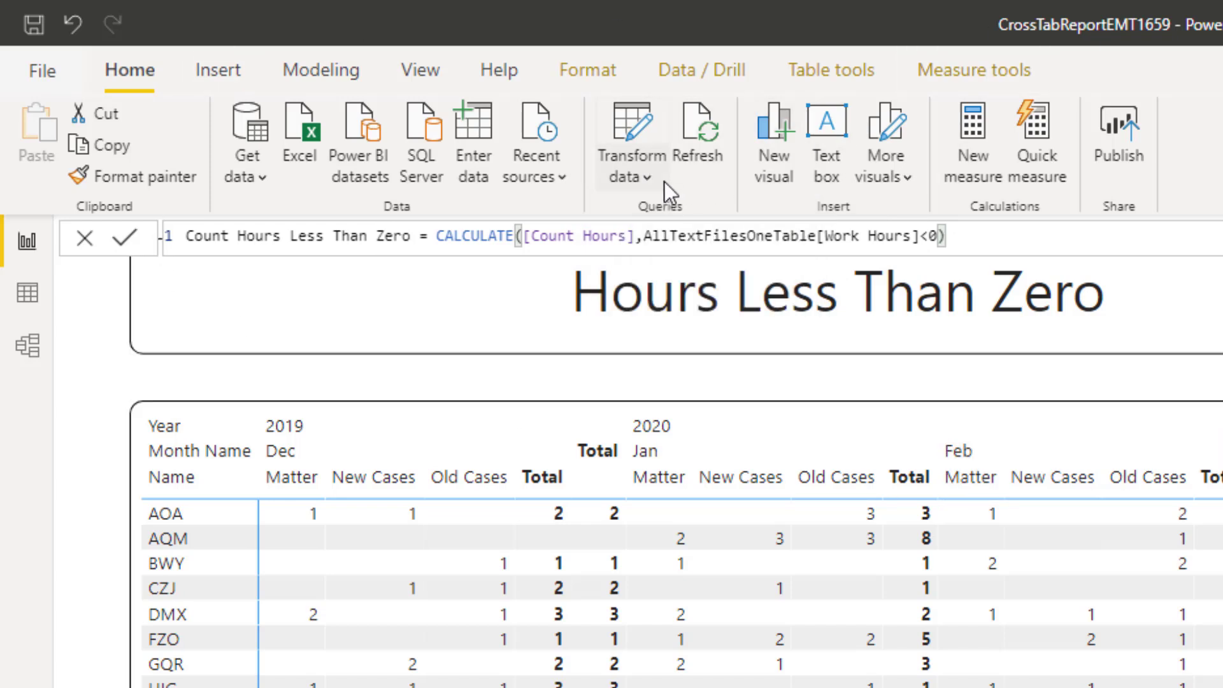
{"action": "left_click", "coordinate": [648, 181]}
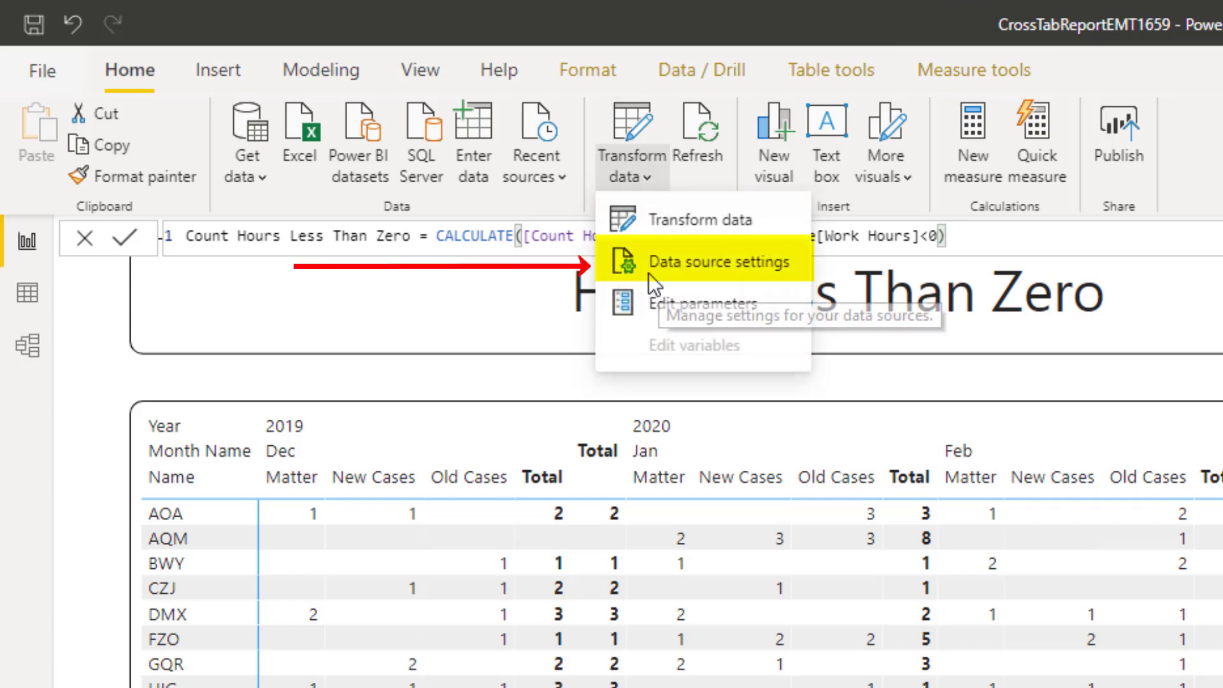
{"action": "left_click", "coordinate": [746, 268]}
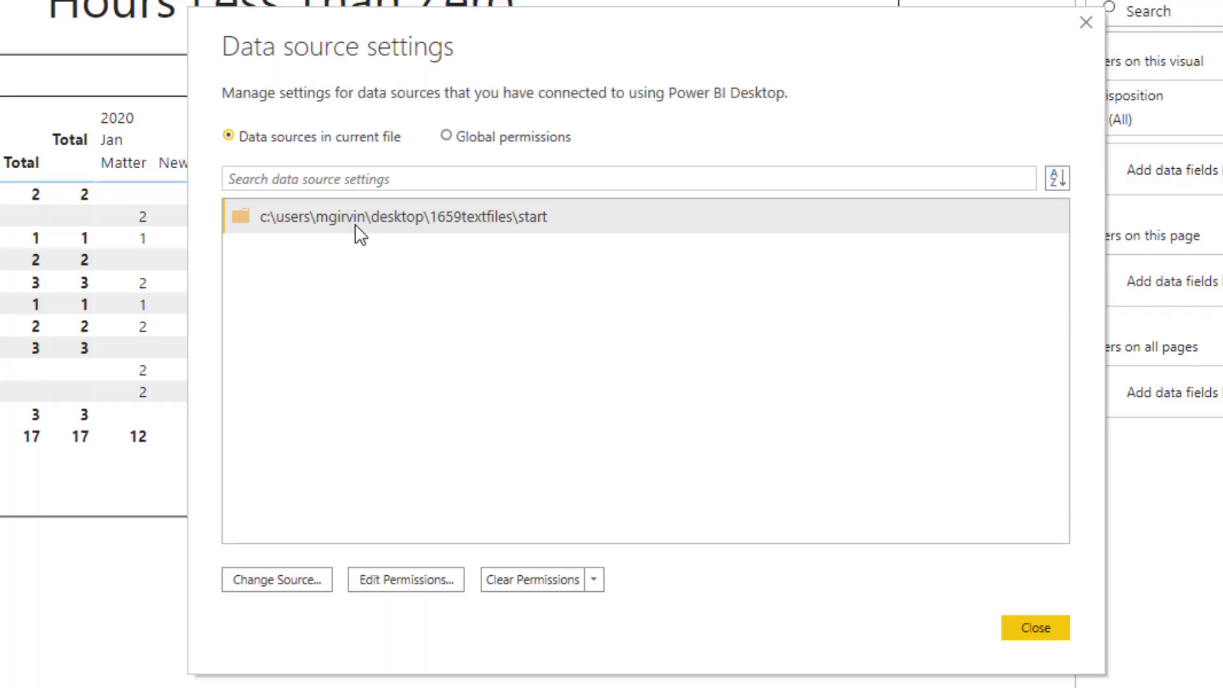
{"action": "left_click", "coordinate": [355, 233]}
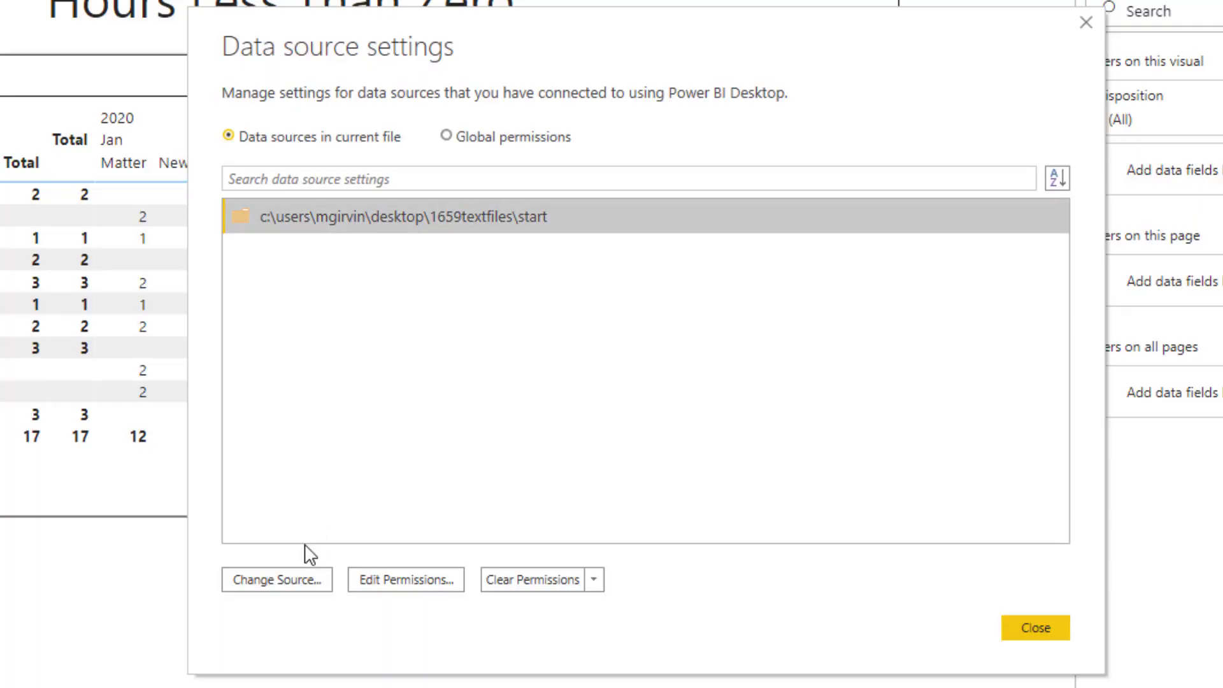
{"action": "left_click", "coordinate": [291, 575]}
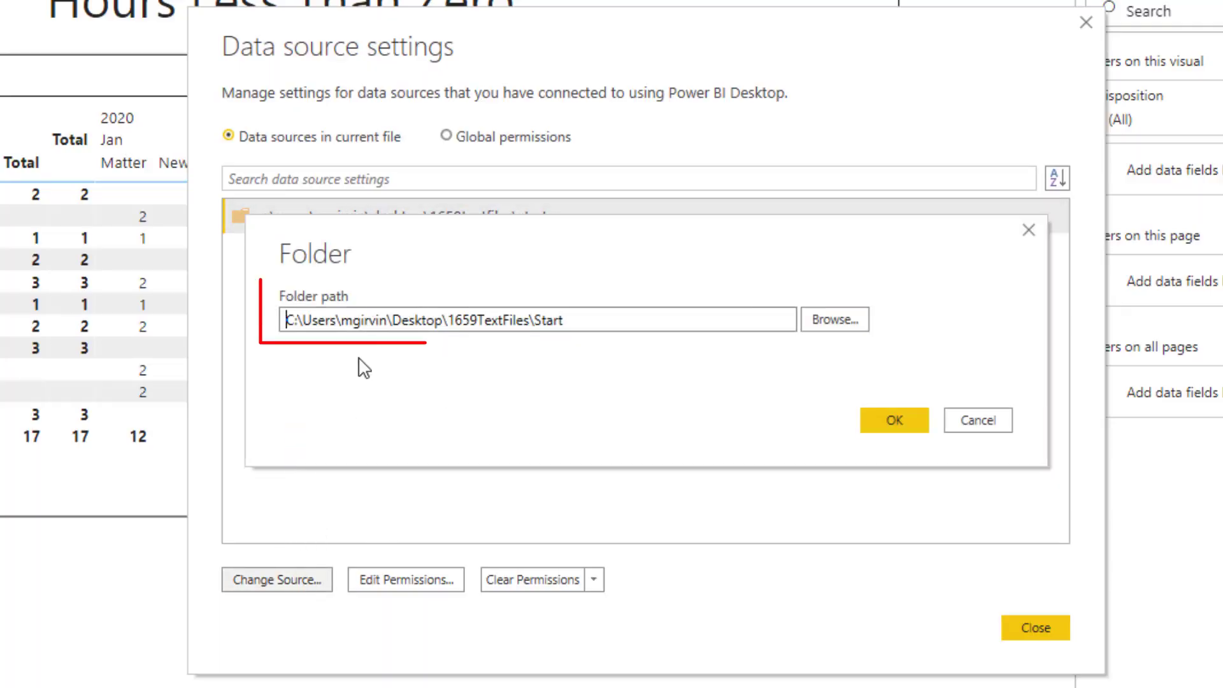